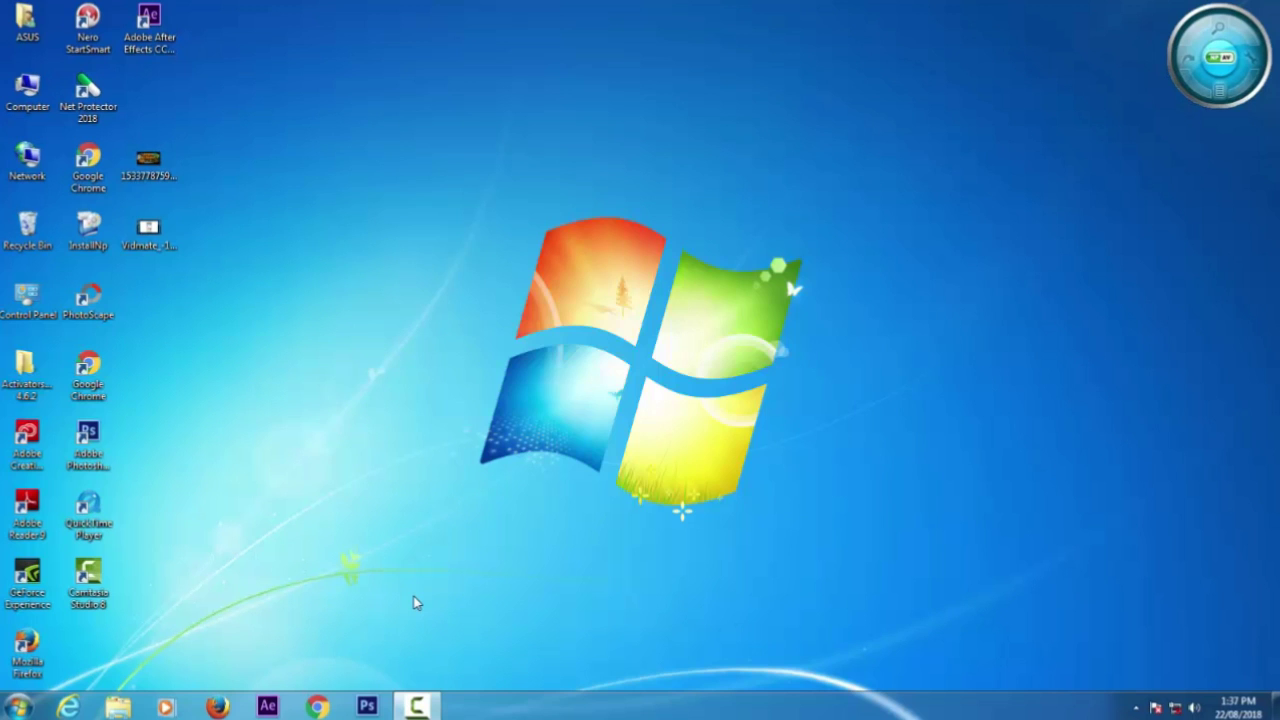
# Launch Adobe After Effects CC 2017 from the Windows taskbar
pyautogui.click(266, 708)
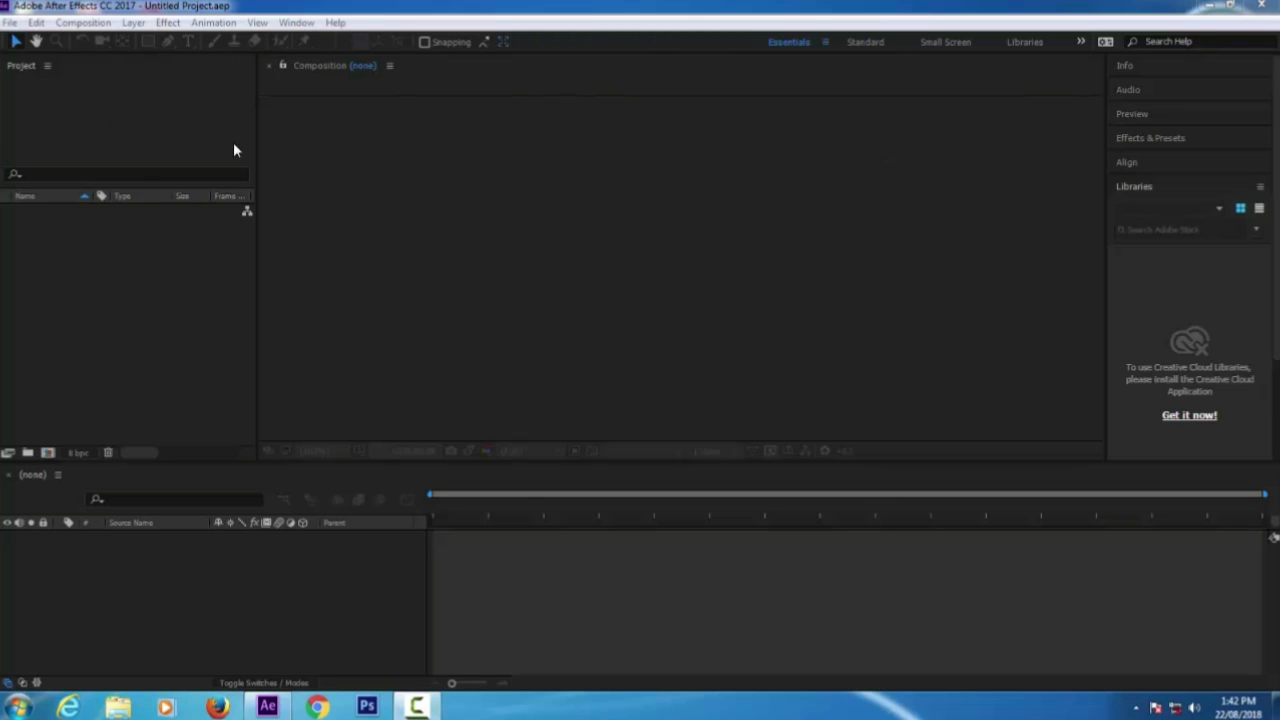
pyautogui.click(10, 23)
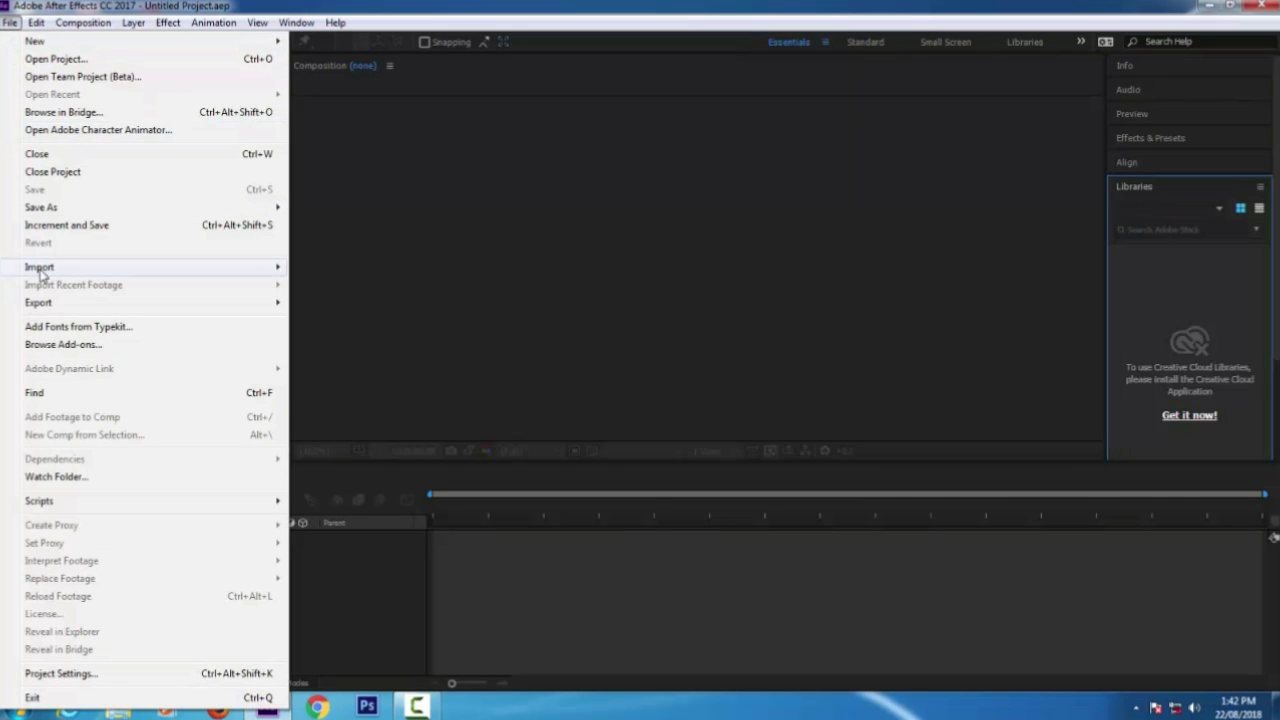
pyautogui.moveTo(57, 270)
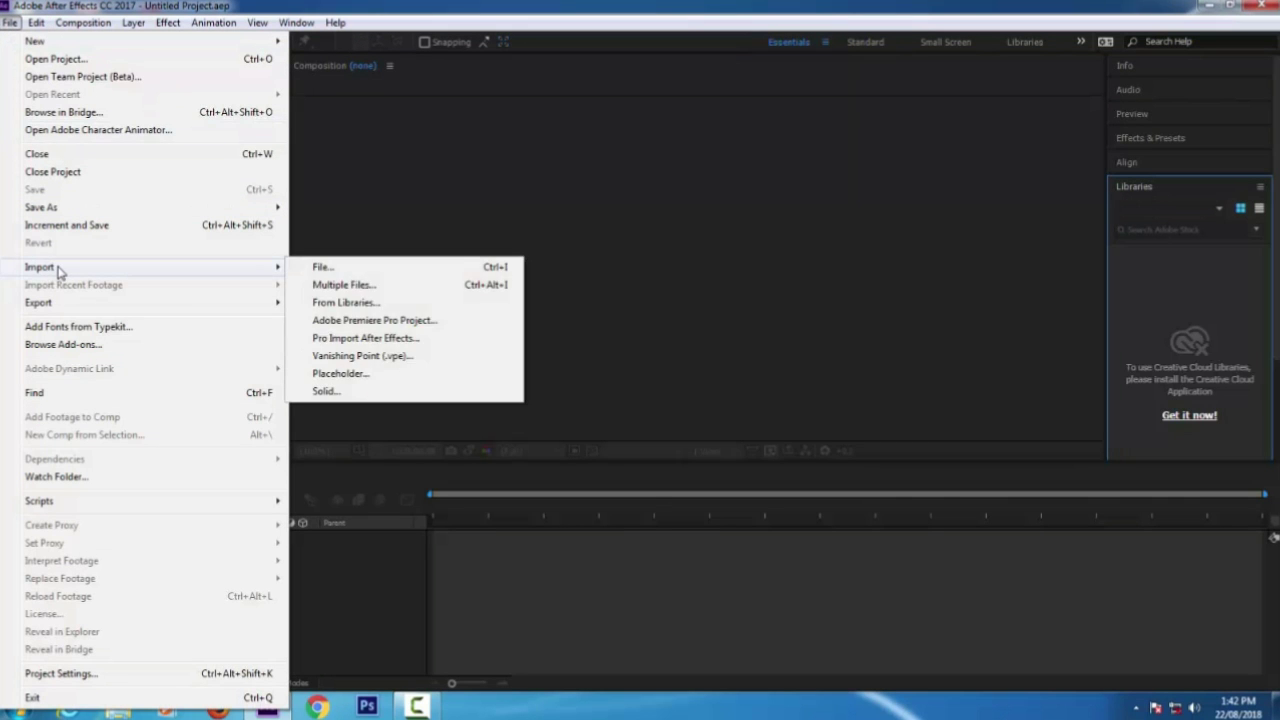
pyautogui.click(344, 270)
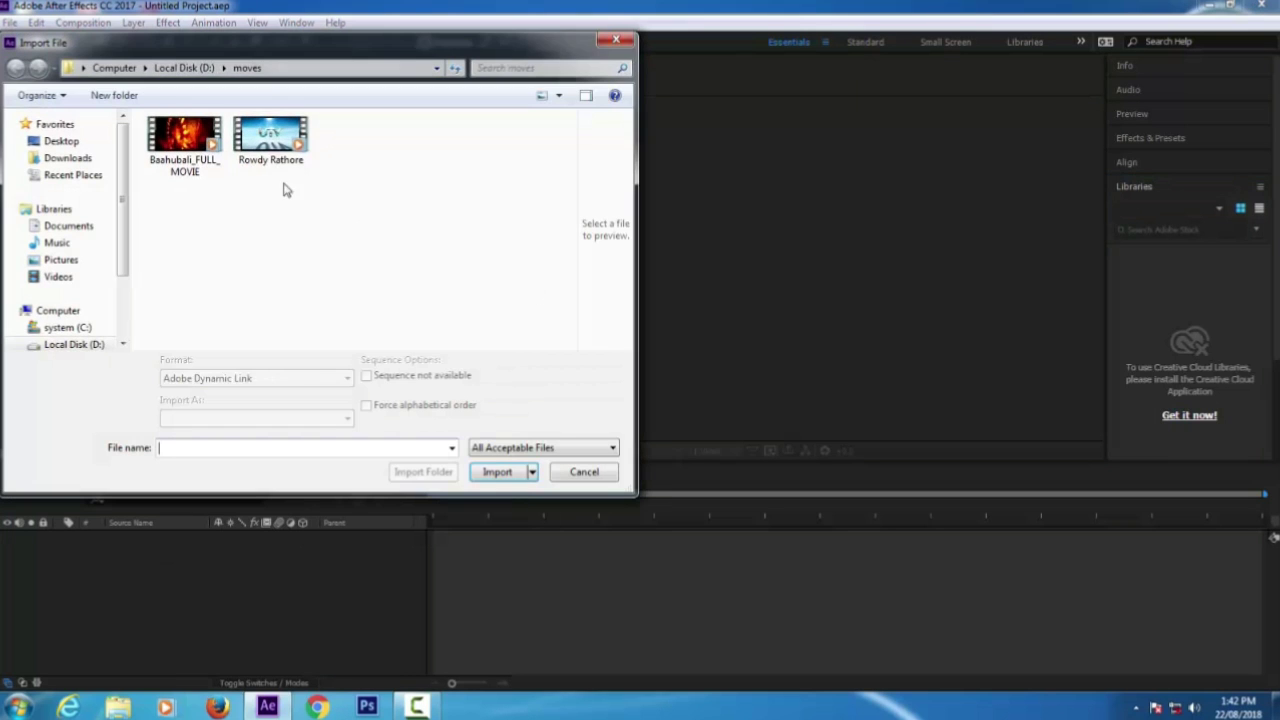
pyautogui.scroll(-2, 70, 270)
pyautogui.scroll(2, 70, 270)
pyautogui.scroll(-1, 125, 255)
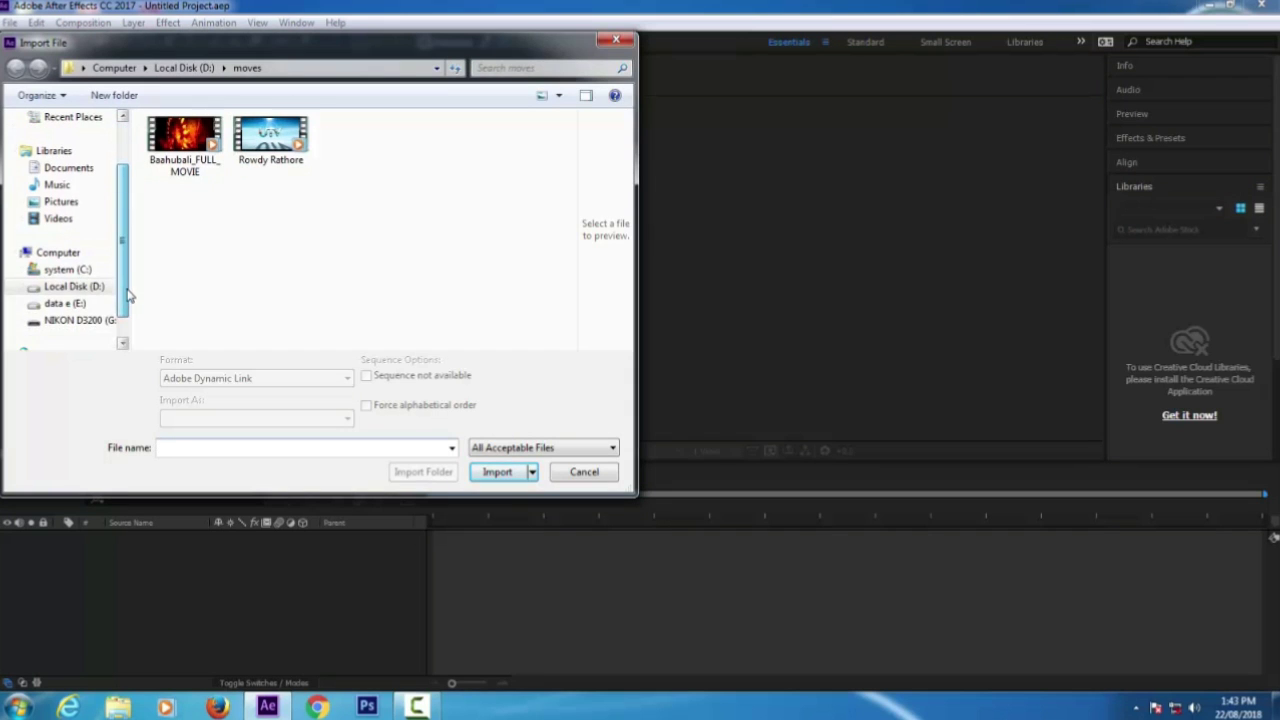
pyautogui.click(618, 40)
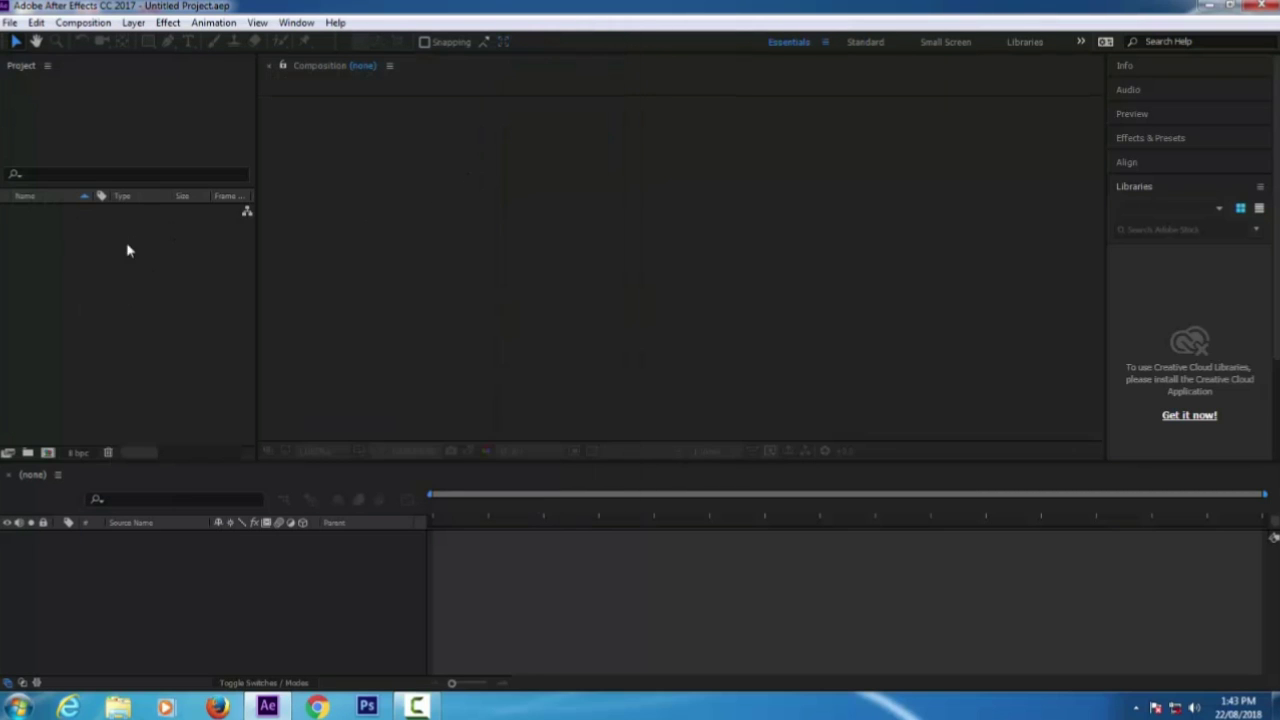
# Open the Import File dialog from the Project panel
pyautogui.click(58, 302)
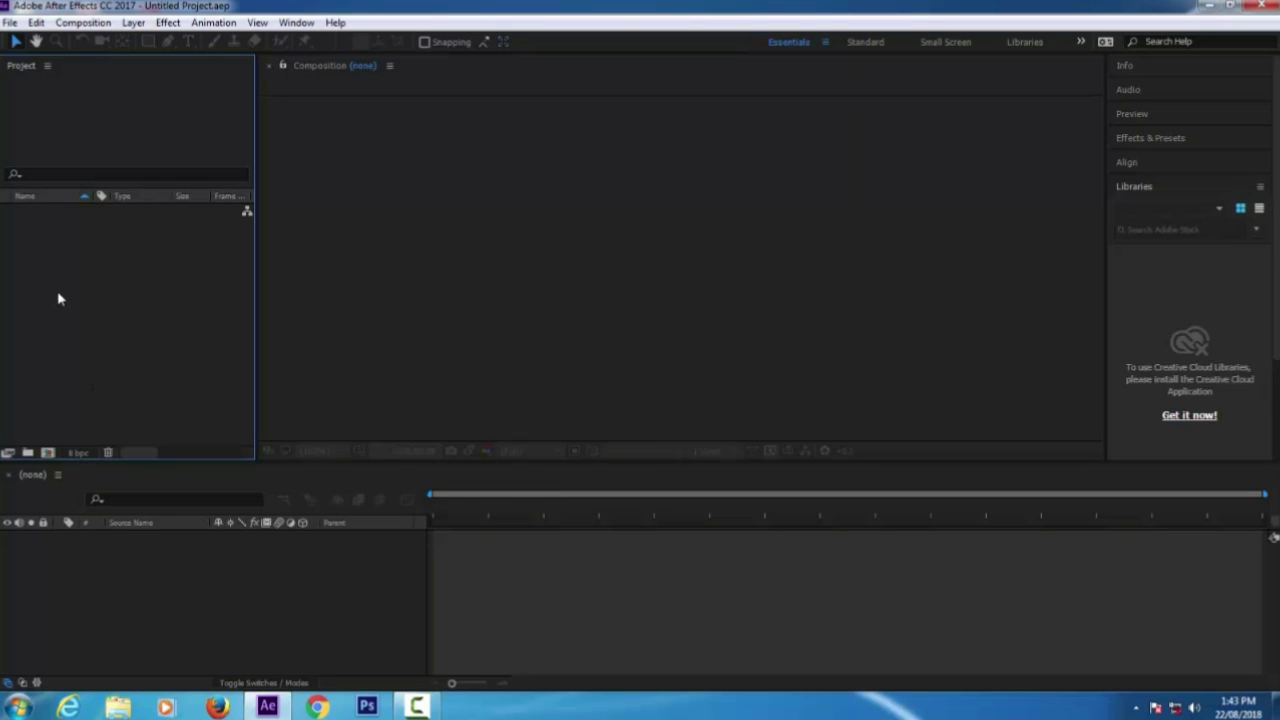
pyautogui.doubleClick(60, 297)
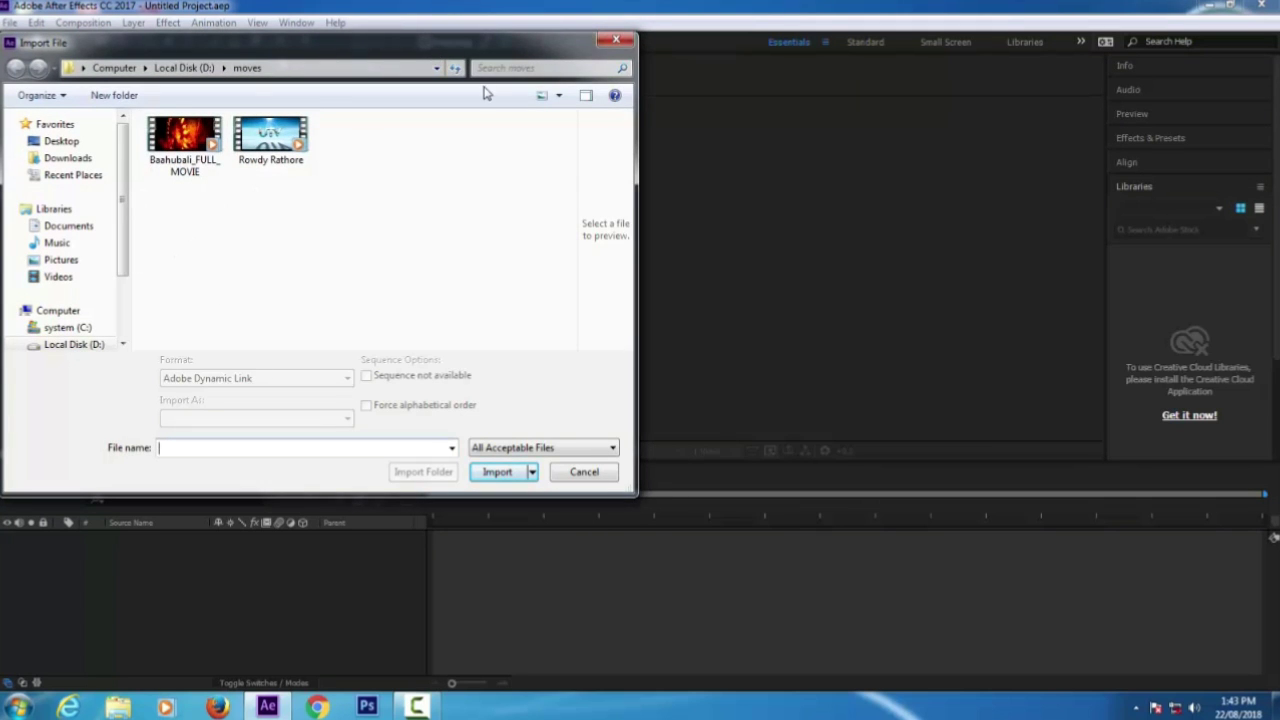
pyautogui.scroll(-1, 120, 240)
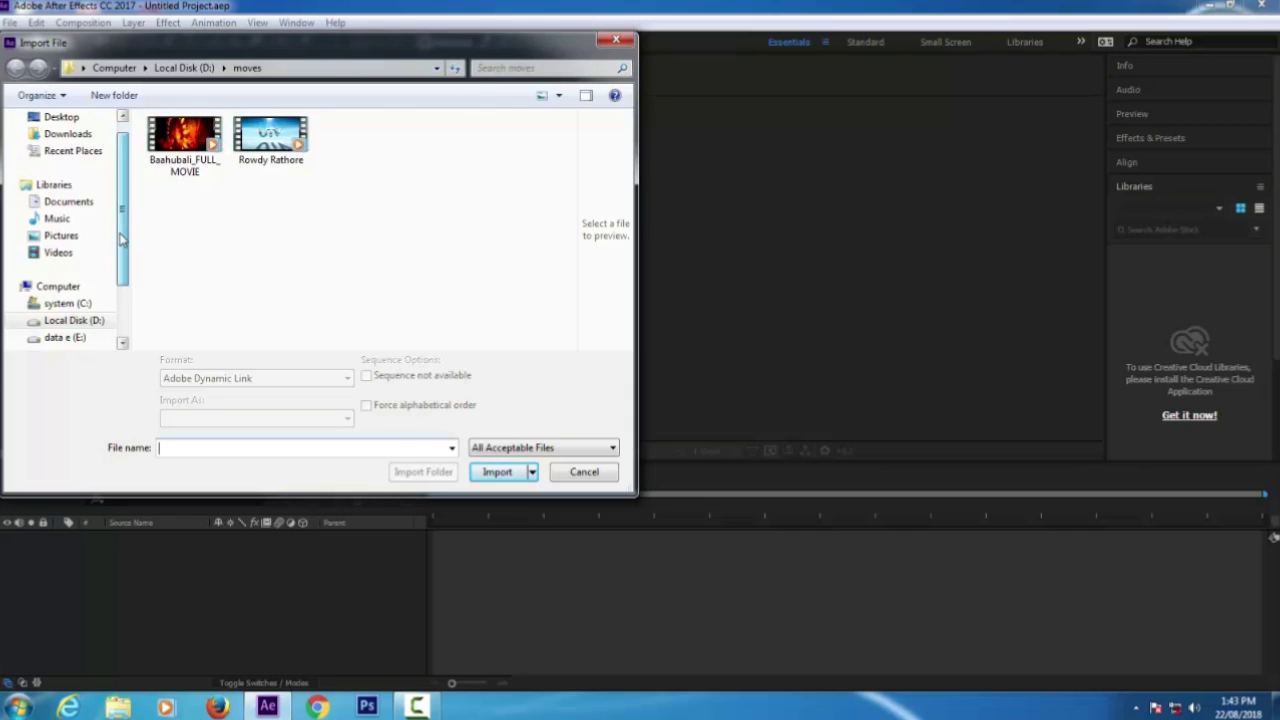
pyautogui.scroll(1, 120, 240)
pyautogui.scroll(-1, 118, 250)
pyautogui.scroll(-2, 118, 250)
pyautogui.scroll(4, 120, 240)
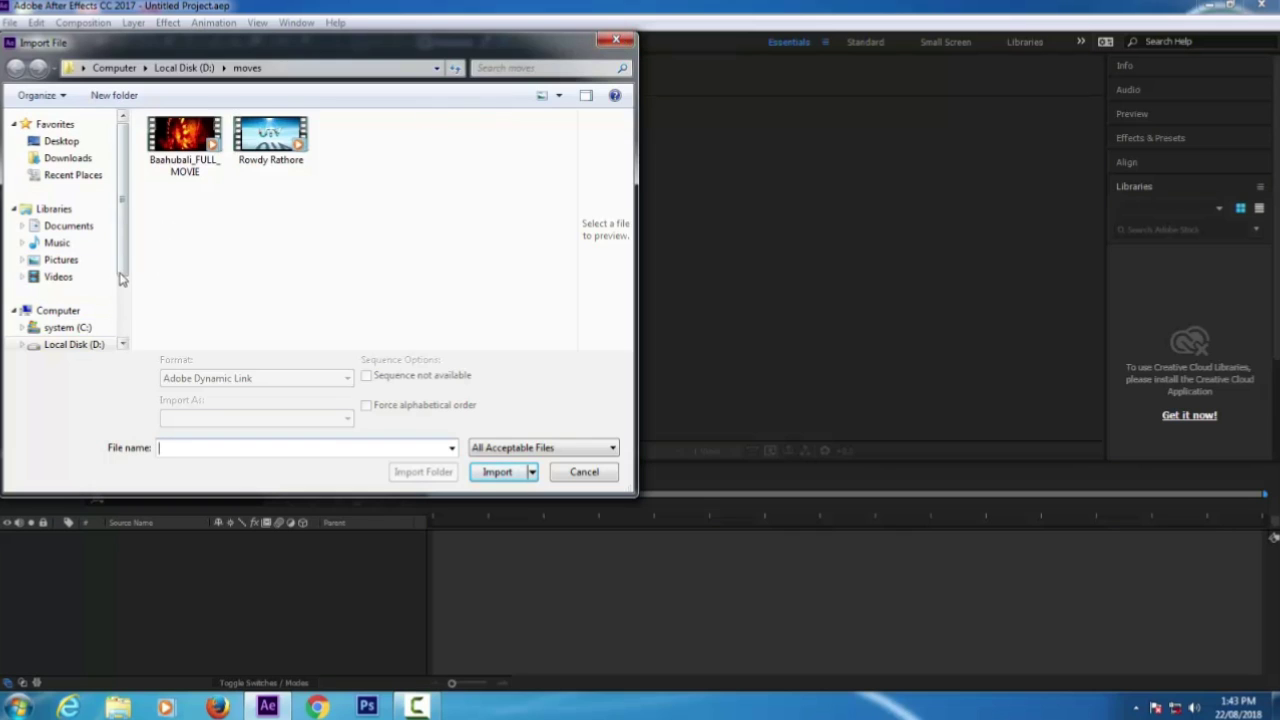
pyautogui.scroll(-3, 100, 295)
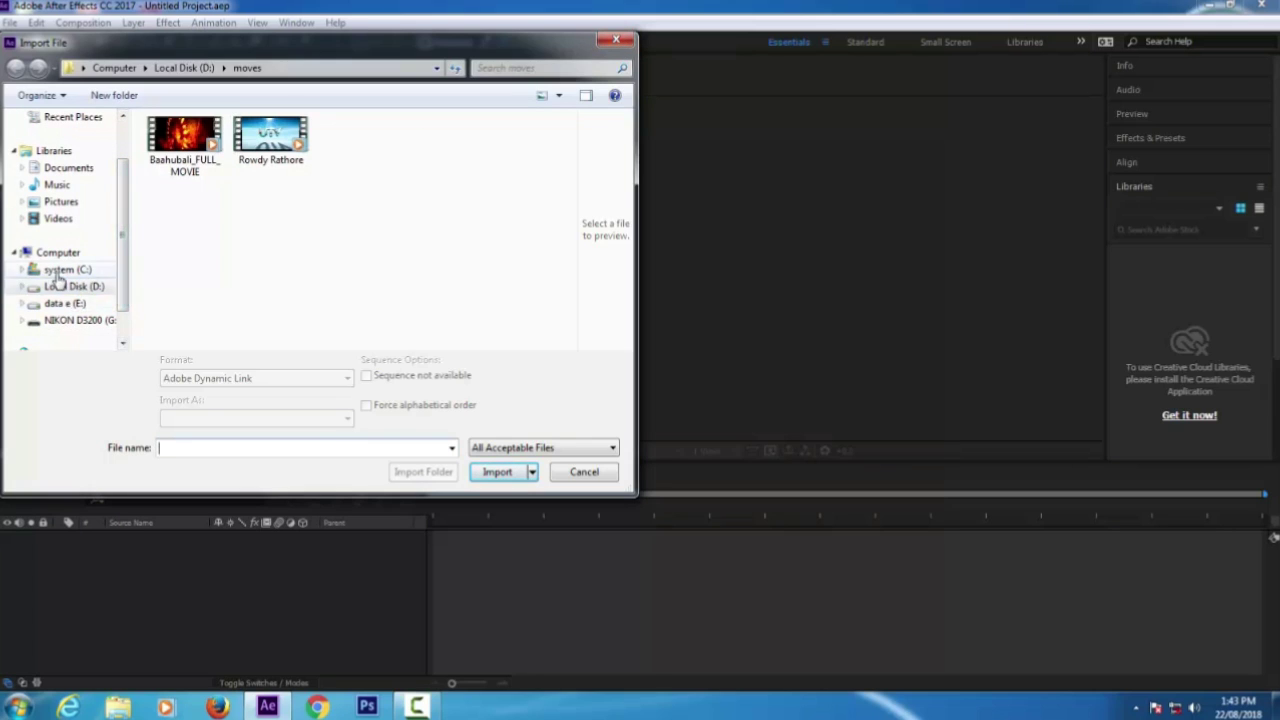
# Import 20180709_165905.mp4 from E:\bahubali bull scene 2
pyautogui.click(55, 305)
pyautogui.scroll(-2, 570, 142)
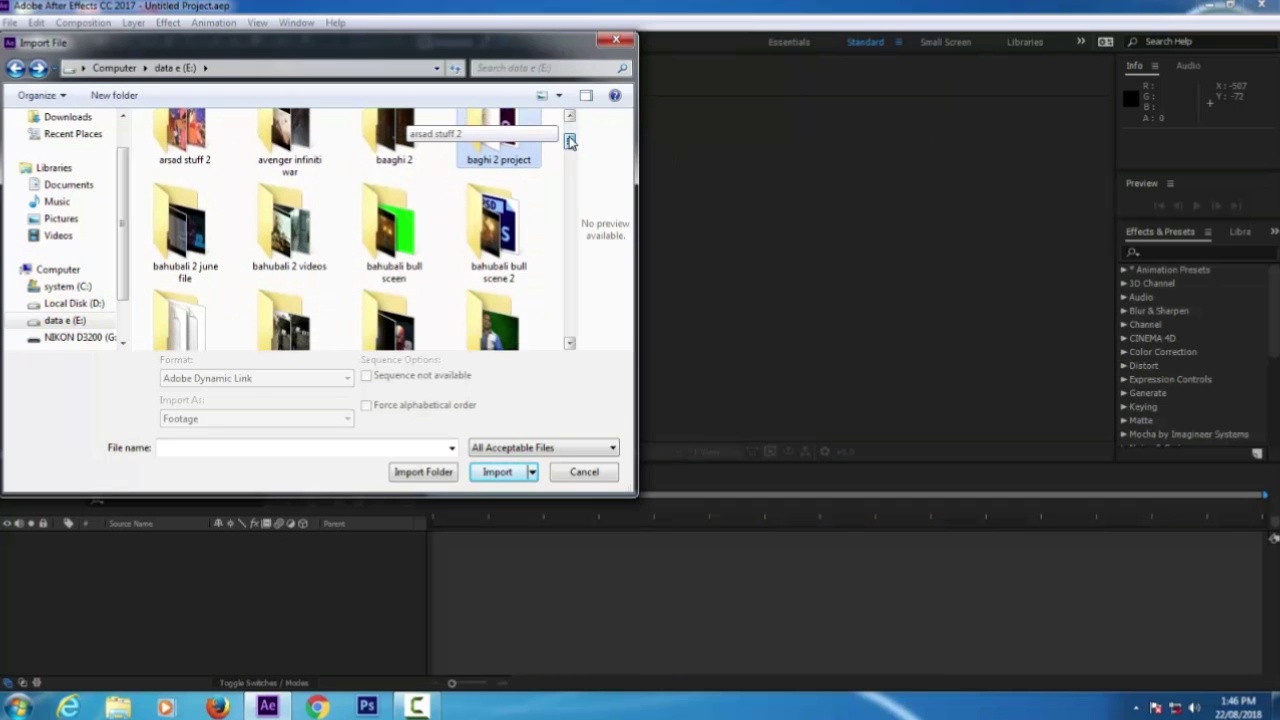
pyautogui.scroll(-1, 570, 142)
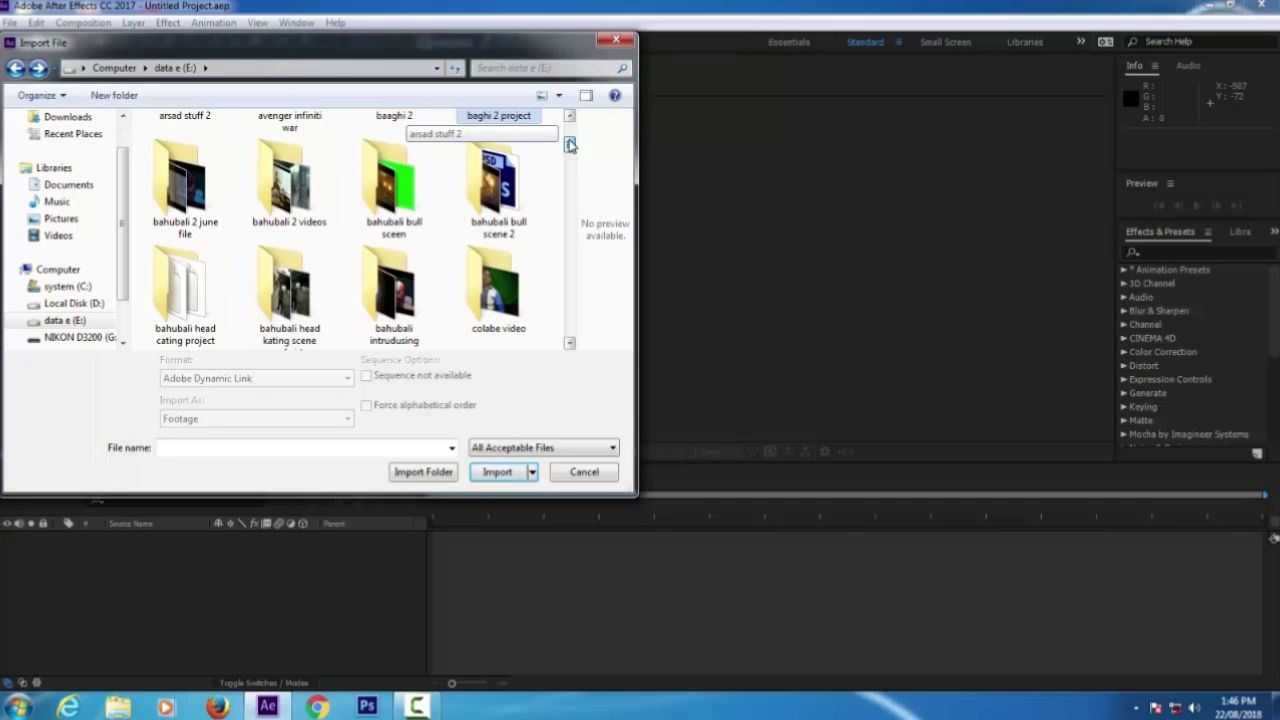
pyautogui.doubleClick(515, 196)
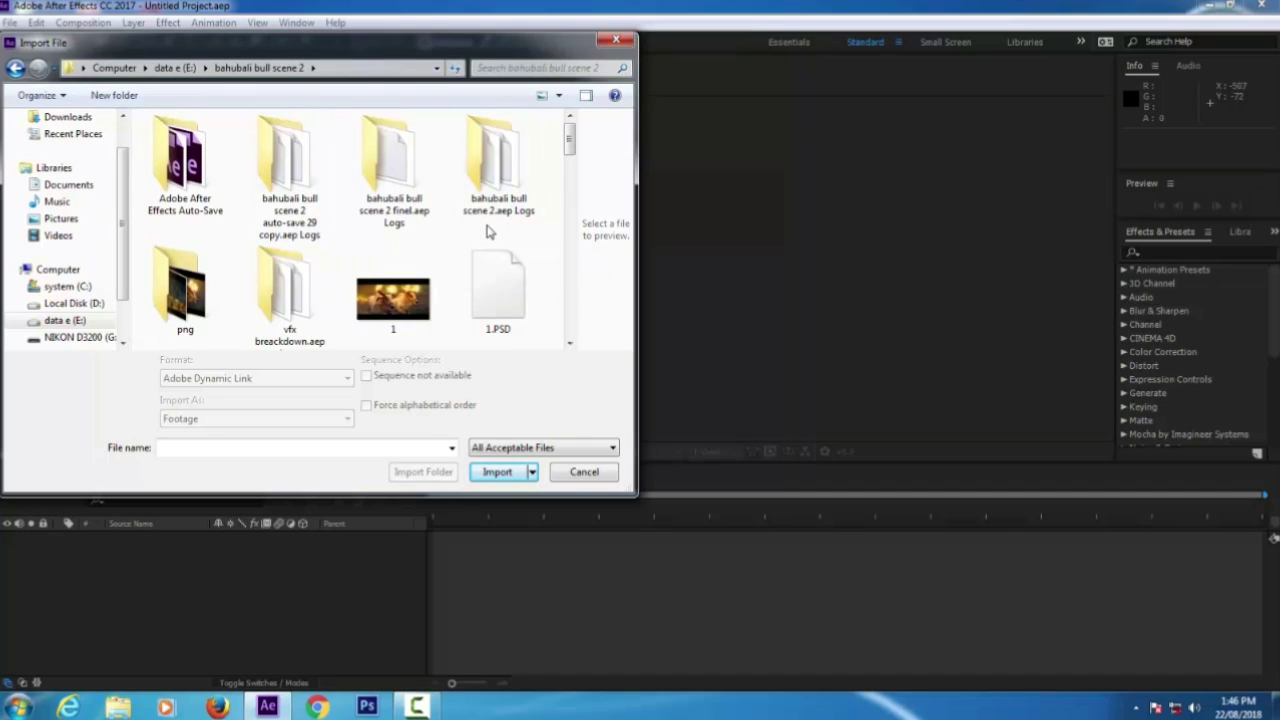
pyautogui.moveTo(568, 142)
pyautogui.mouseDown()
pyautogui.moveTo(570, 232)
pyautogui.moveTo(569, 214)
pyautogui.mouseUp()
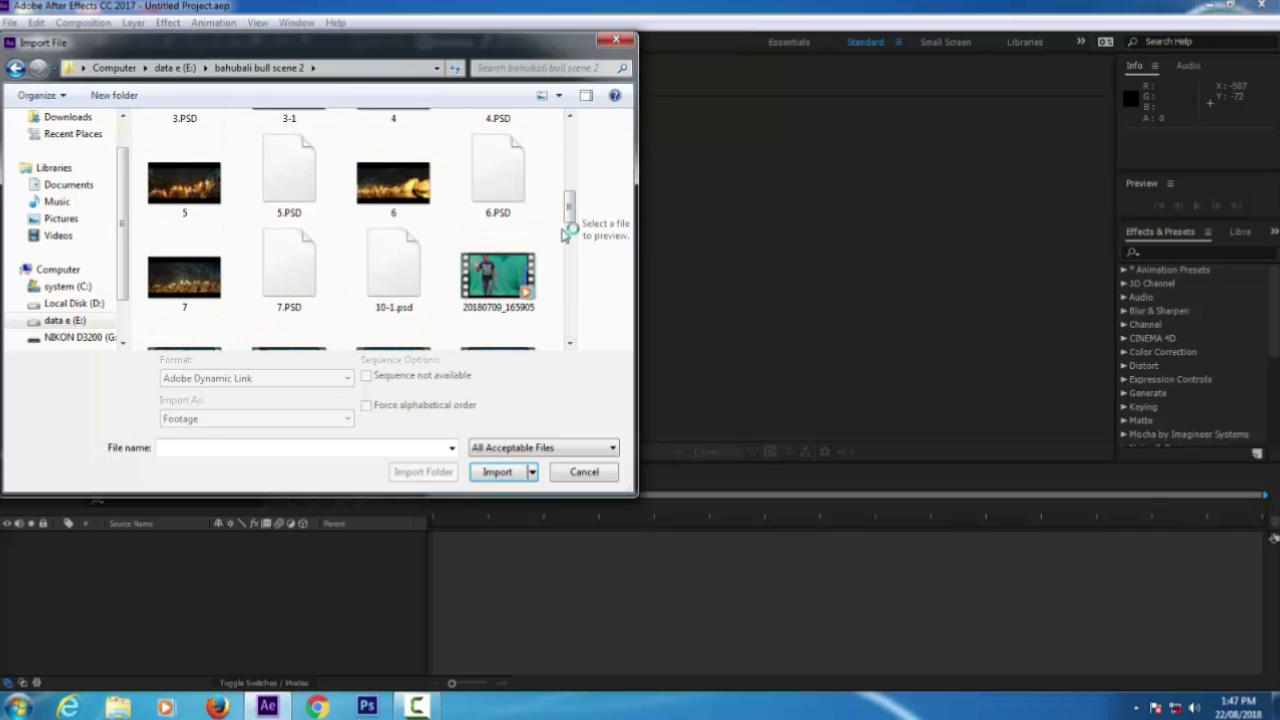
pyautogui.click(497, 280)
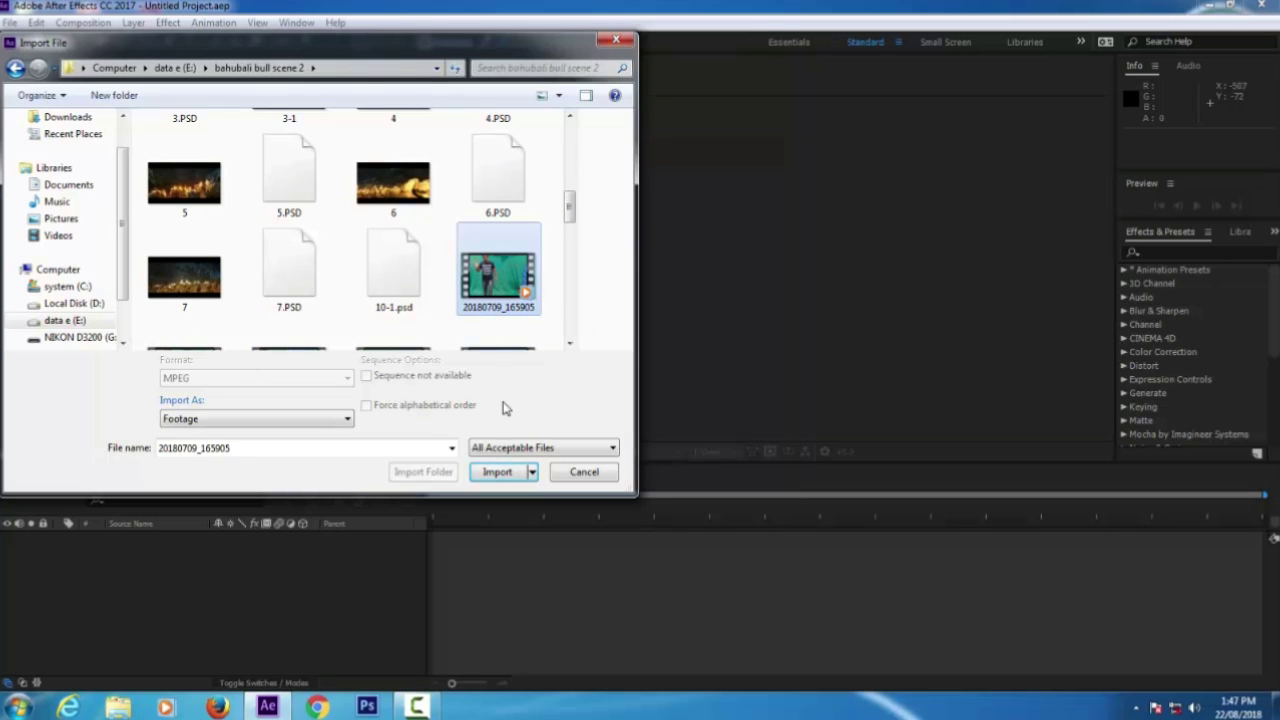
pyautogui.click(497, 472)
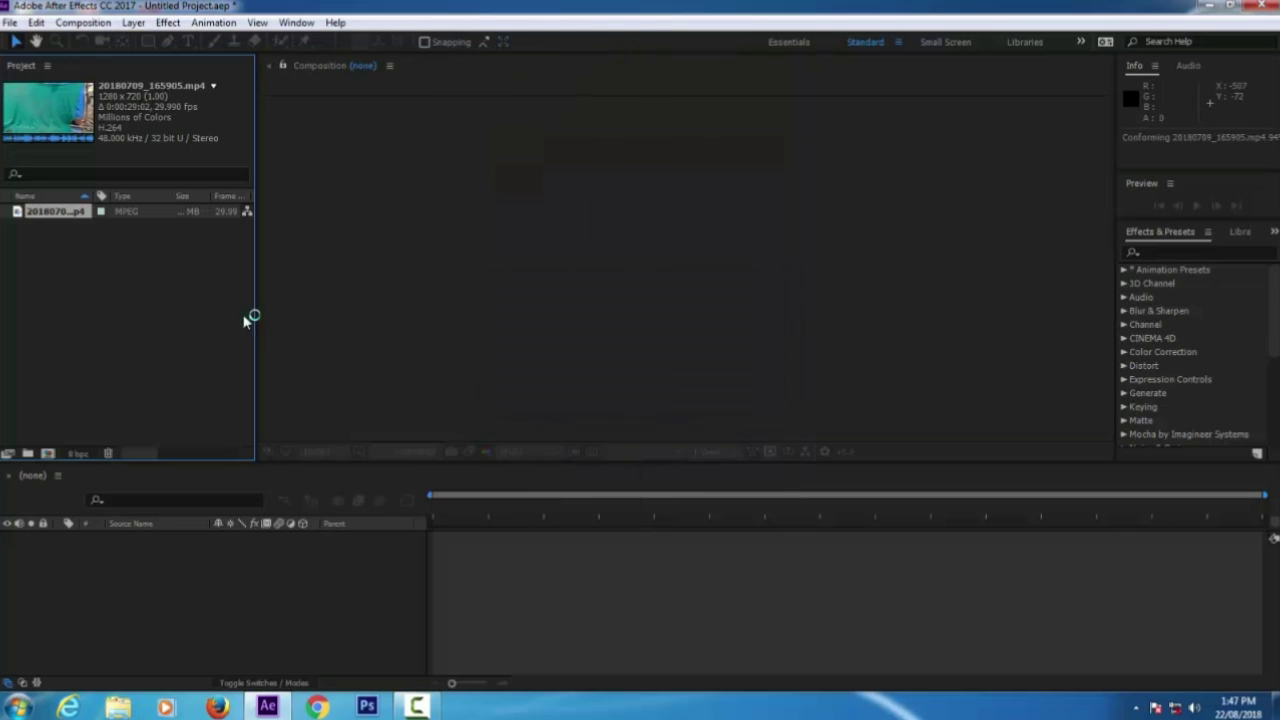
# Open 20180709_165905.mp4 in the Footage viewer and briefly preview the green-screen shot
pyautogui.doubleClick(58, 213)
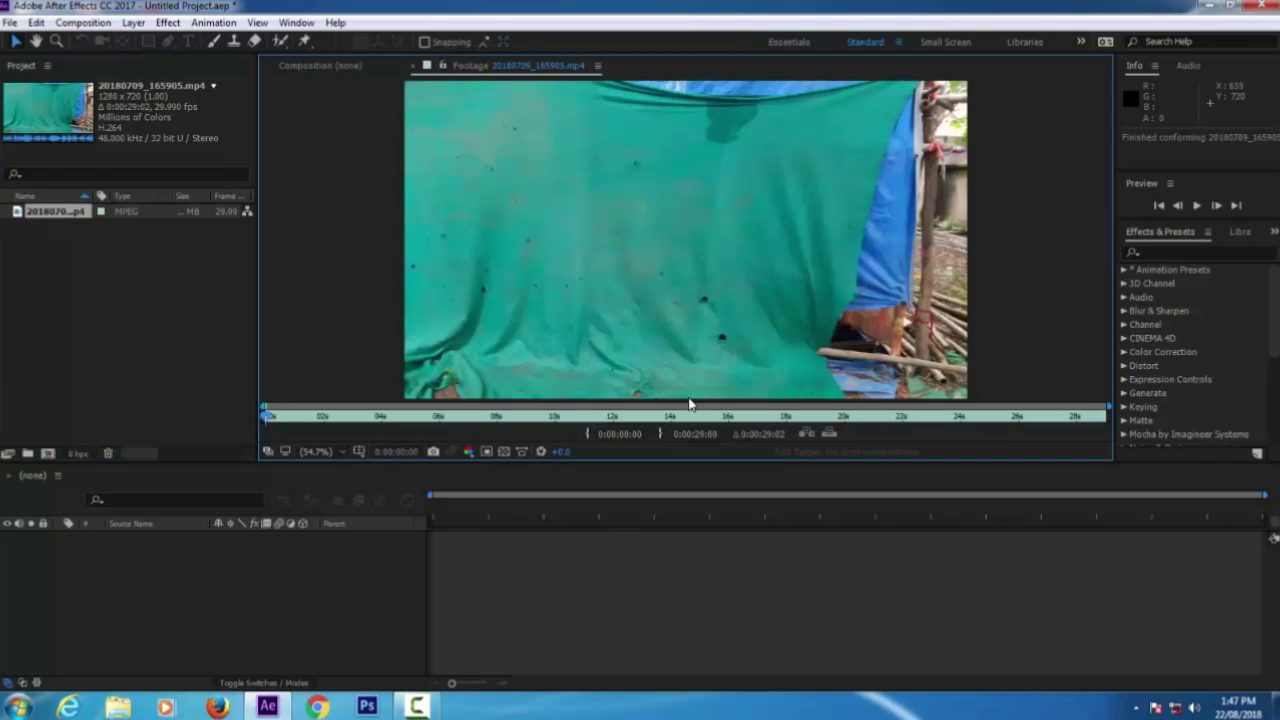
pyautogui.click(1198, 207)
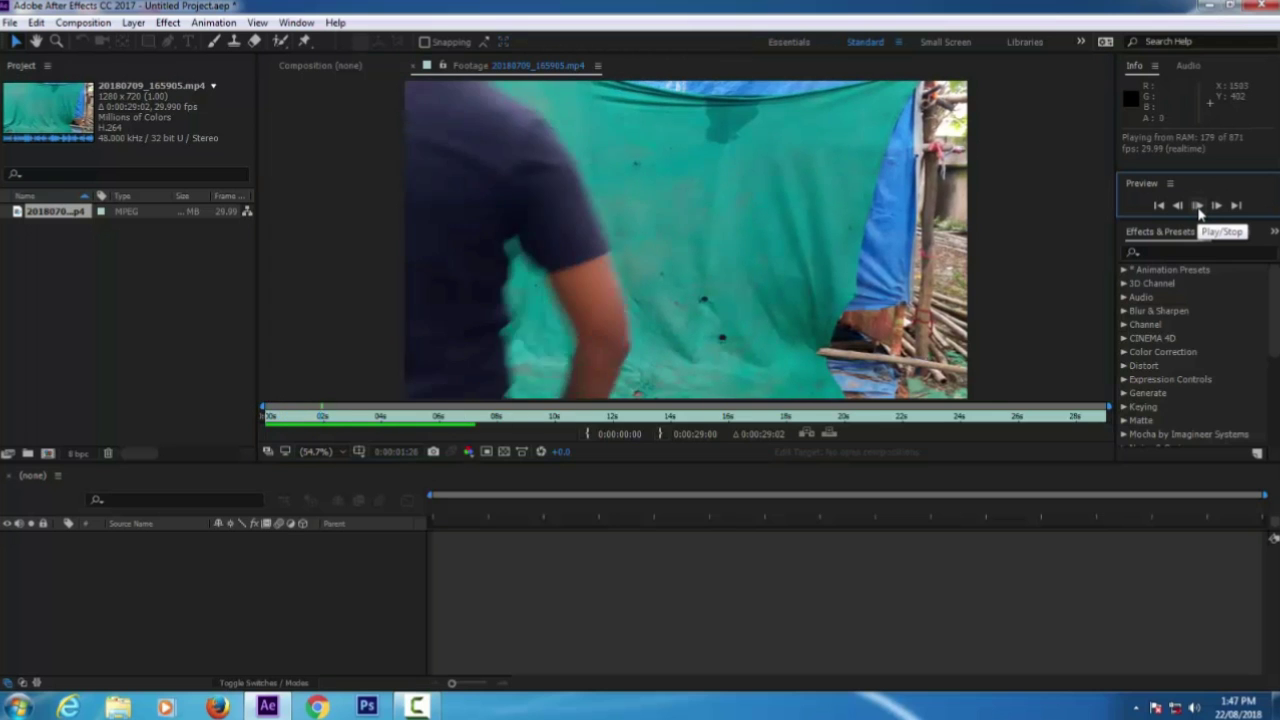
pyautogui.click(1200, 210)
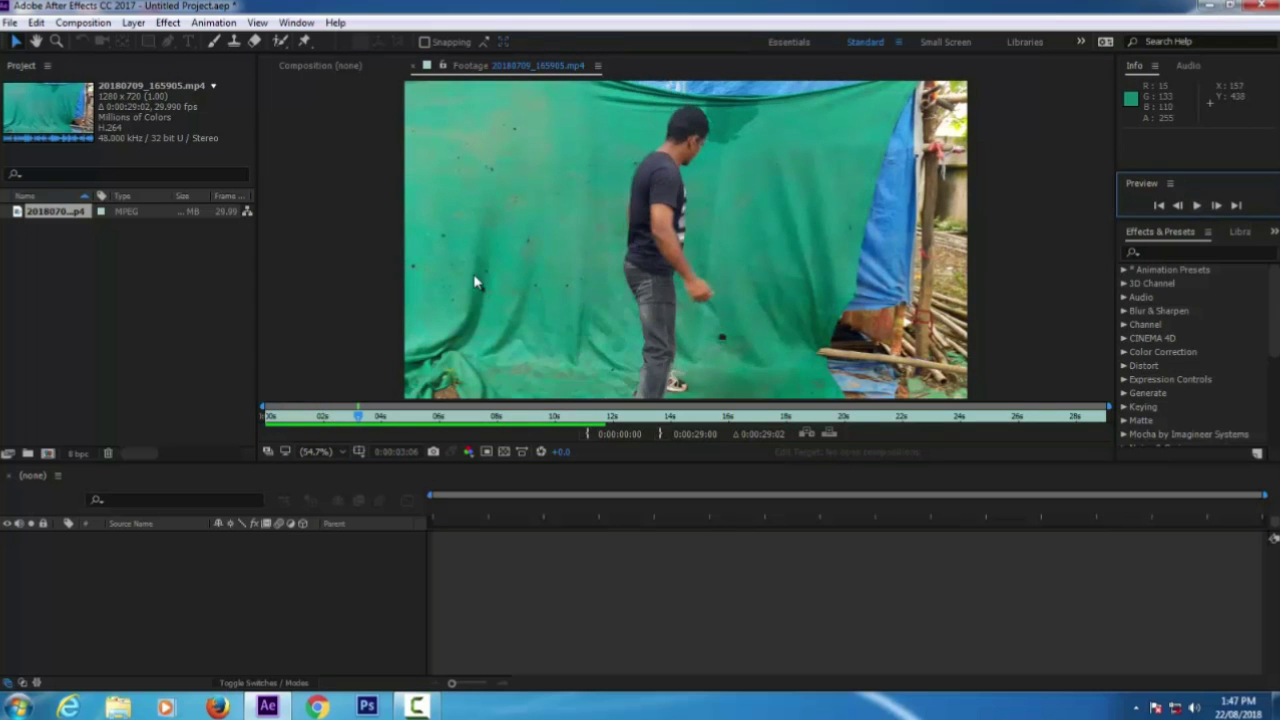
pyautogui.click(128, 286)
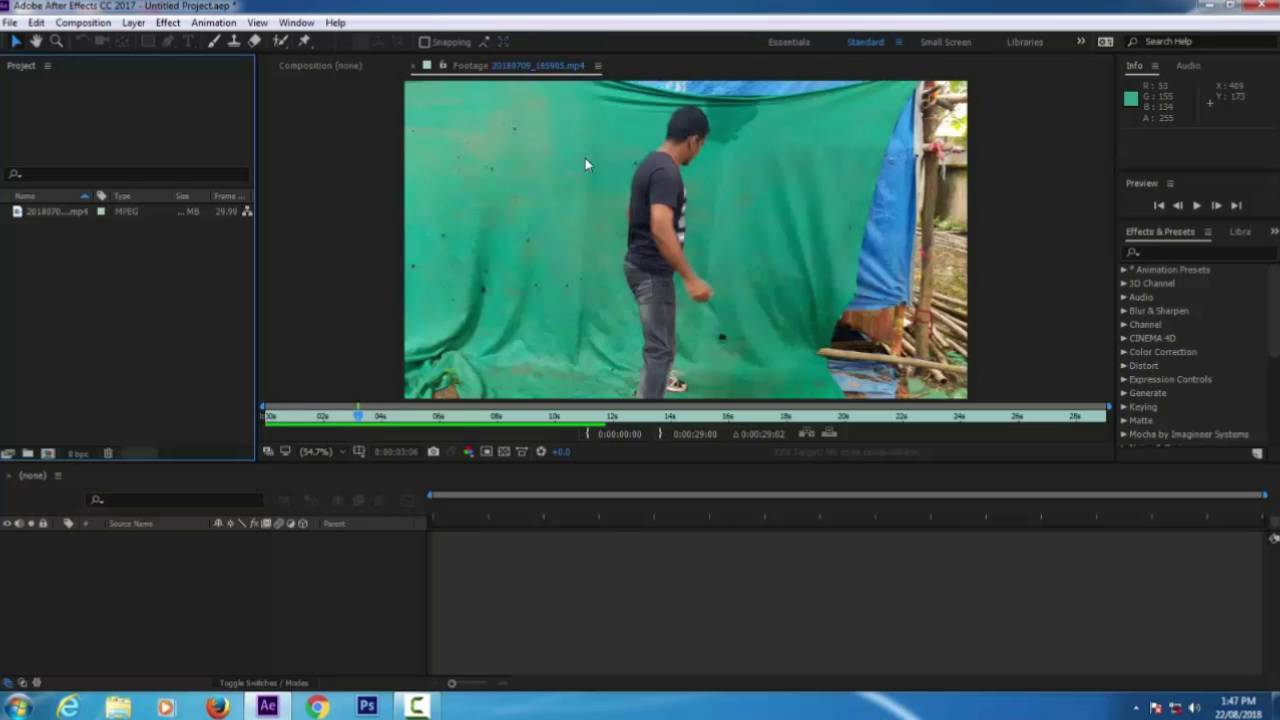
pyautogui.click(78, 213)
pyautogui.click(83, 249)
pyautogui.click(64, 215)
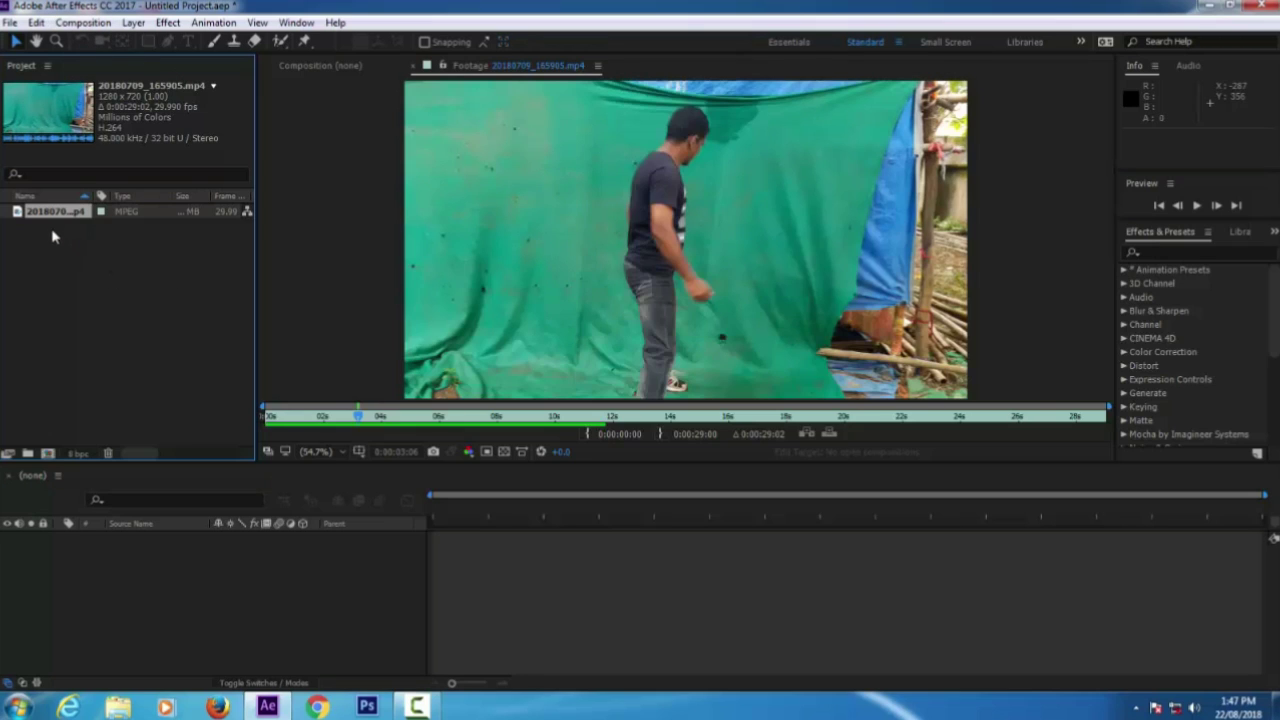
pyautogui.click(66, 252)
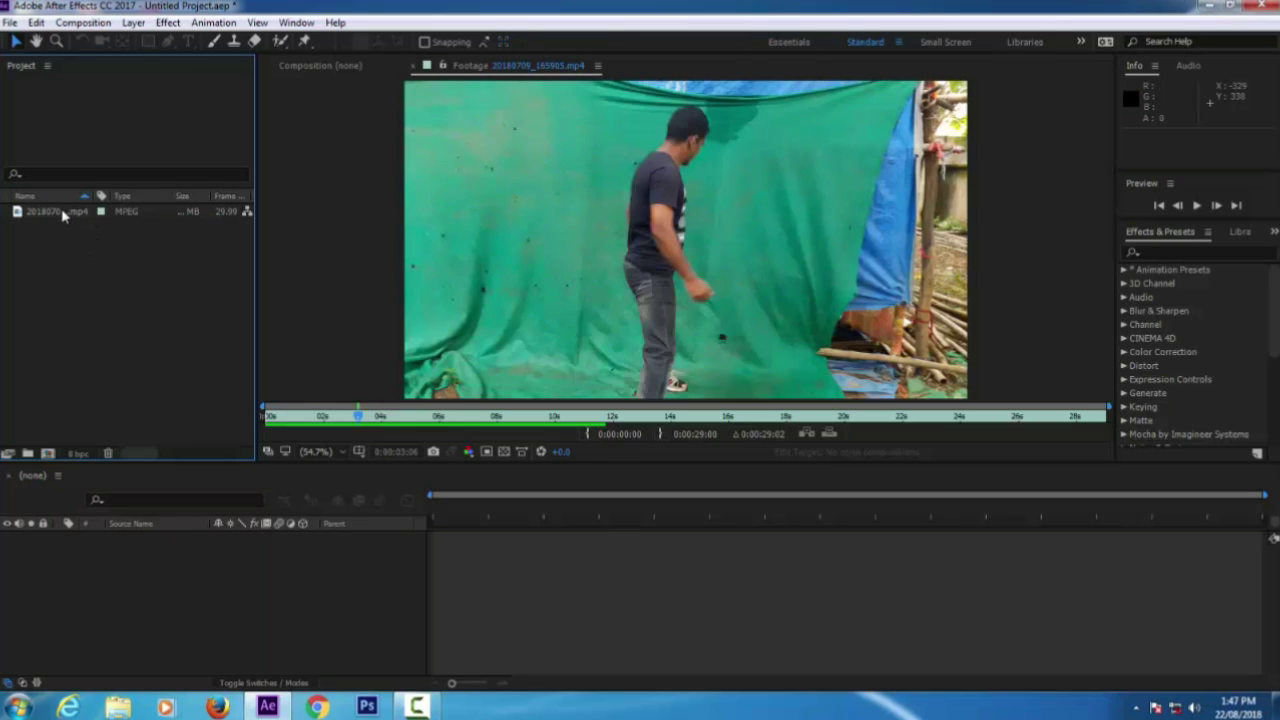
# Drop the clip on the new-composition icon to build the 20180709_165905 comp, then scrub it
pyautogui.moveTo(63, 214); pyautogui.dragTo(67, 447)
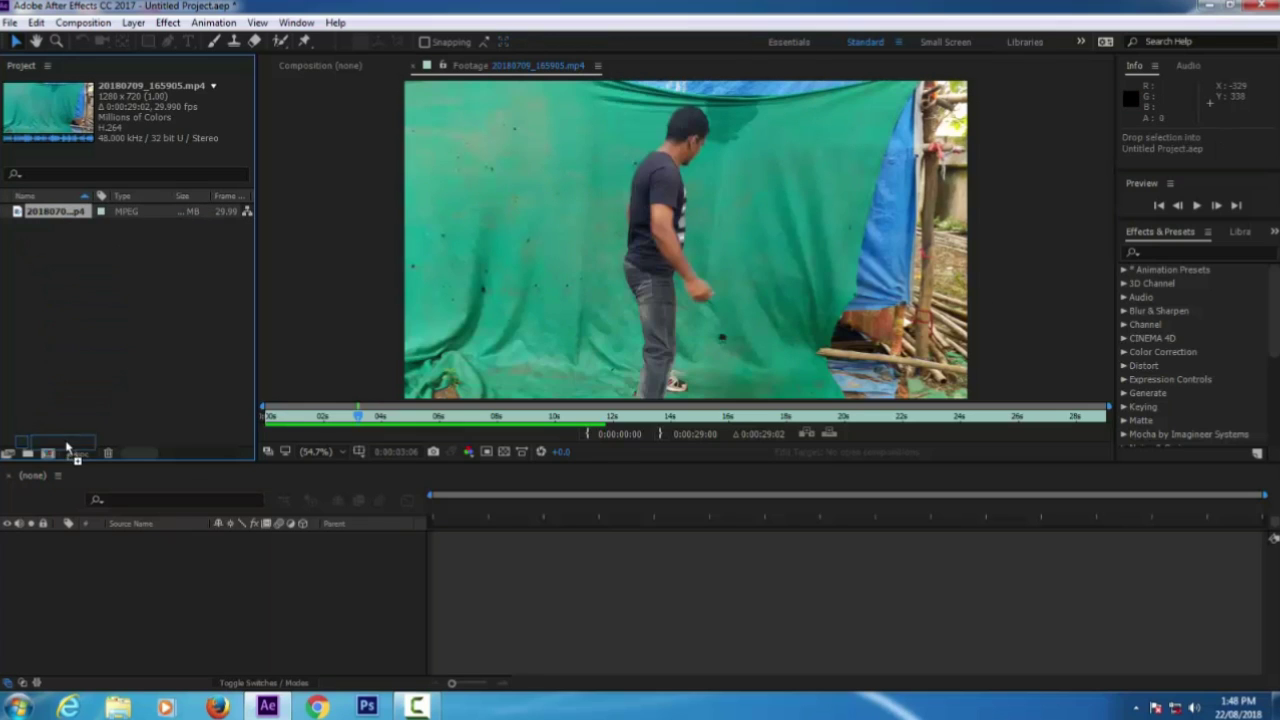
pyautogui.moveTo(67, 447); pyautogui.dragTo(50, 457)
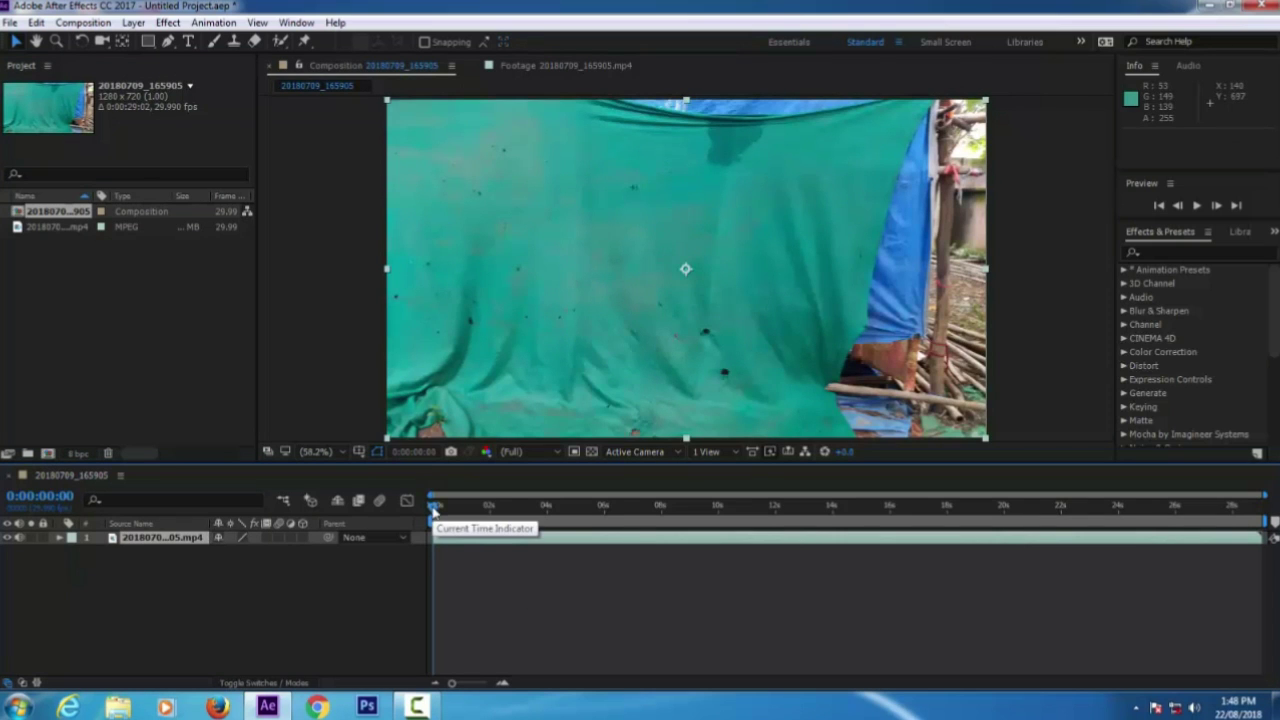
pyautogui.moveTo(433, 510)
pyautogui.mouseDown()
pyautogui.moveTo(856, 603)
pyautogui.moveTo(427, 567)
pyautogui.mouseUp()
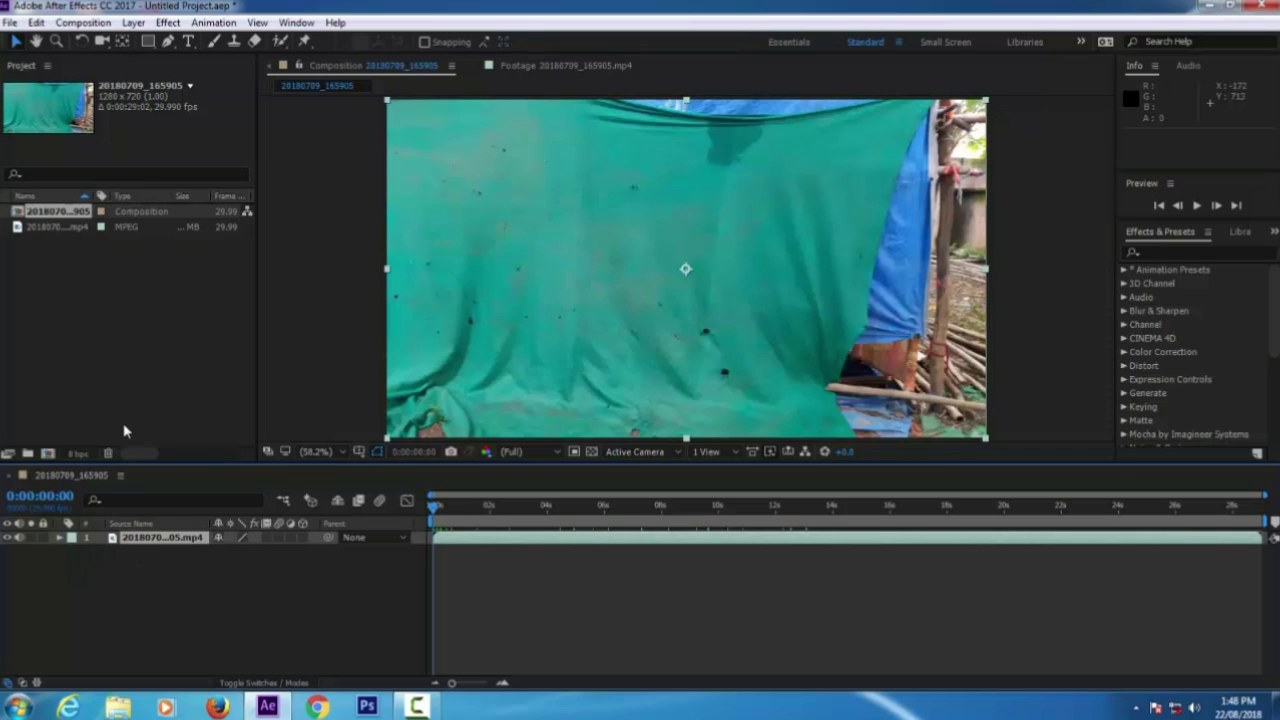
# Create a composition named 'bahubali 2' using HDTV 1080 29.97 with a black background
pyautogui.click(84, 23)
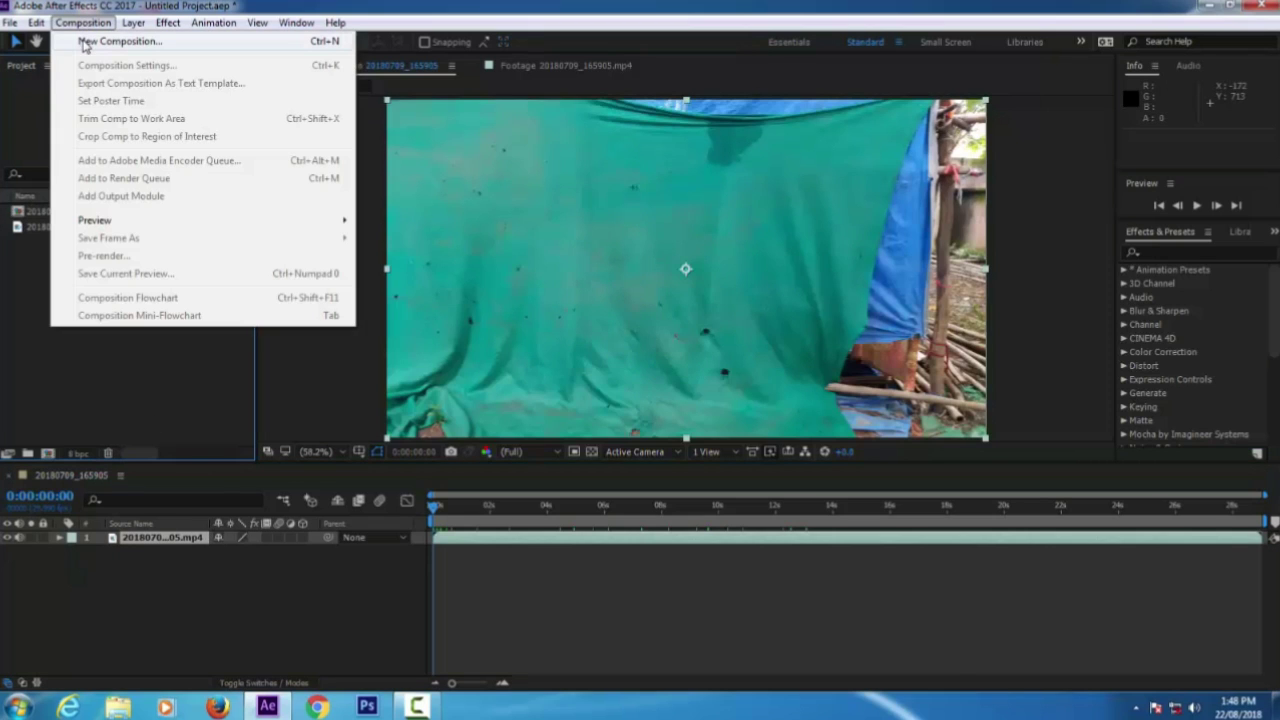
pyautogui.click(85, 42)
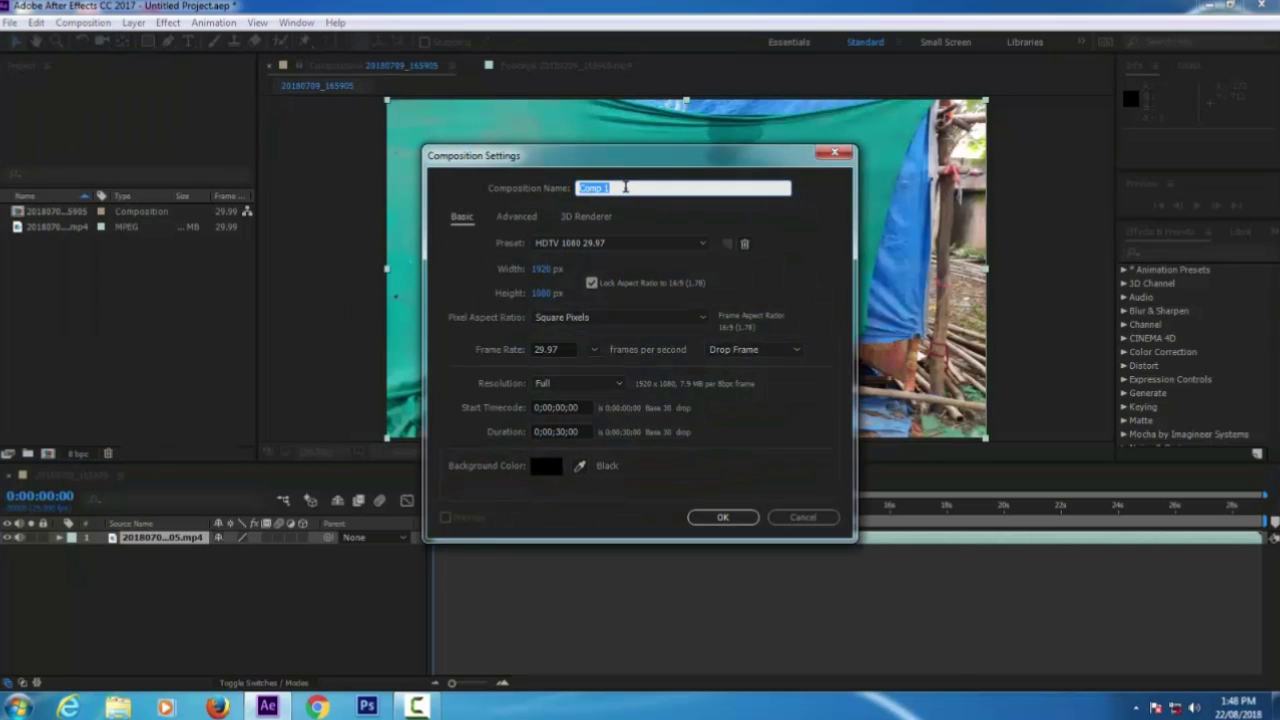
pyautogui.click(628, 187)
pyautogui.write('li')
pyautogui.write(' 2')
pyautogui.click(699, 245)
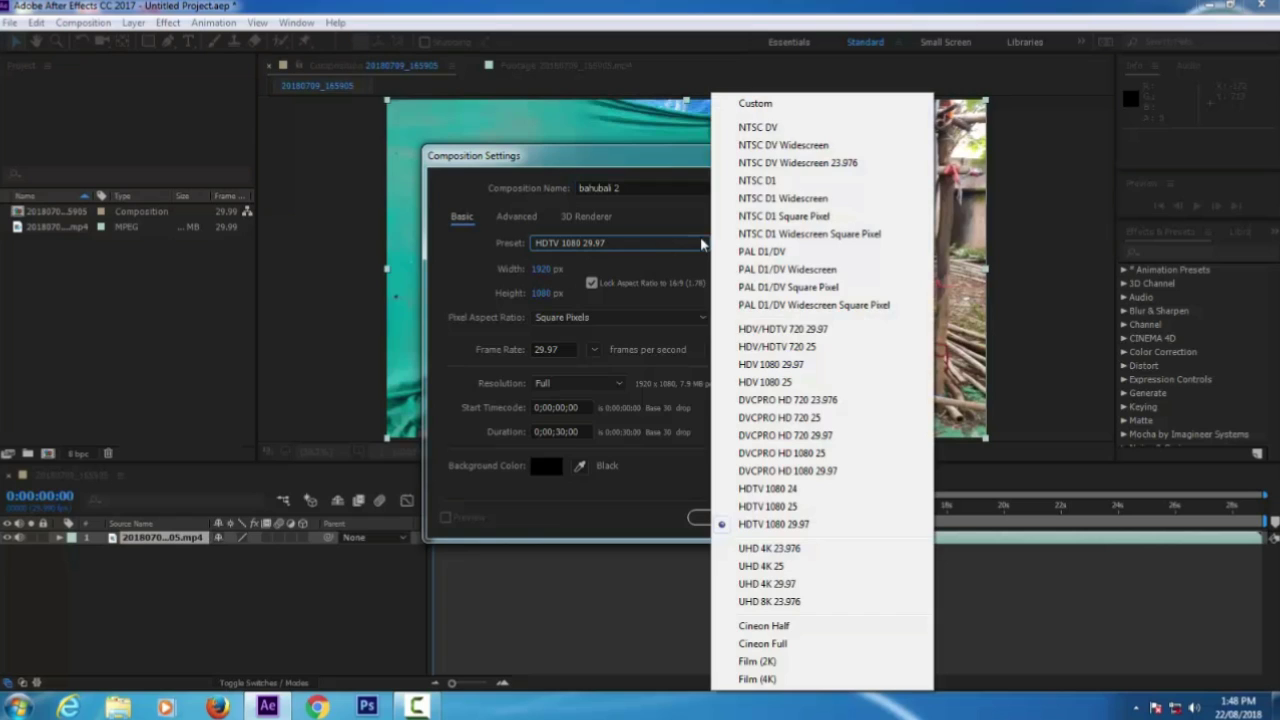
pyautogui.click(701, 245)
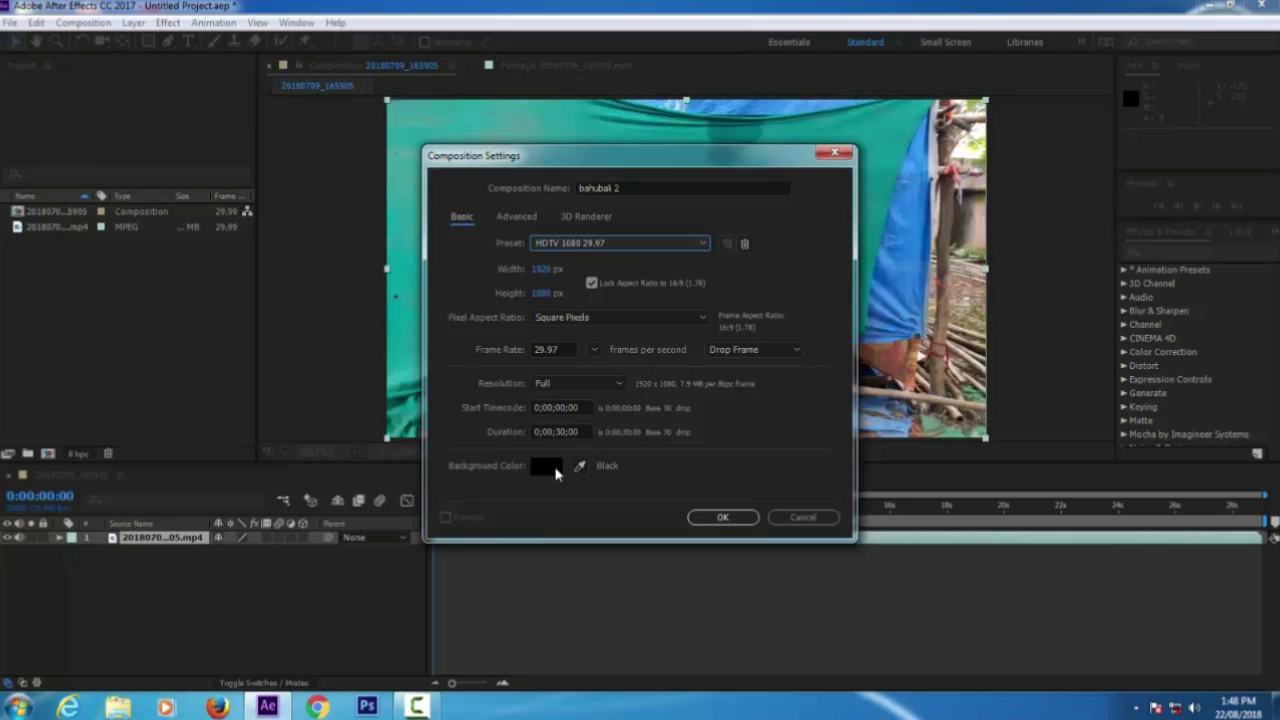
pyautogui.click(549, 468)
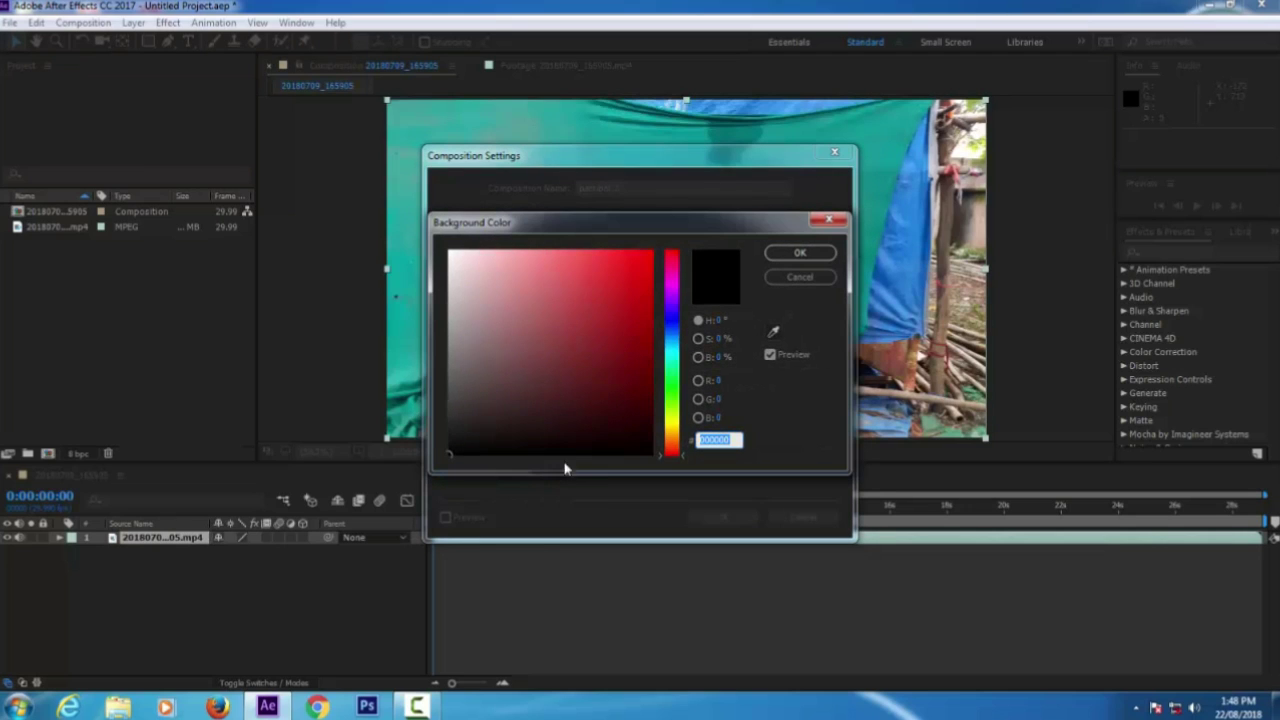
pyautogui.click(799, 253)
pyautogui.click(725, 518)
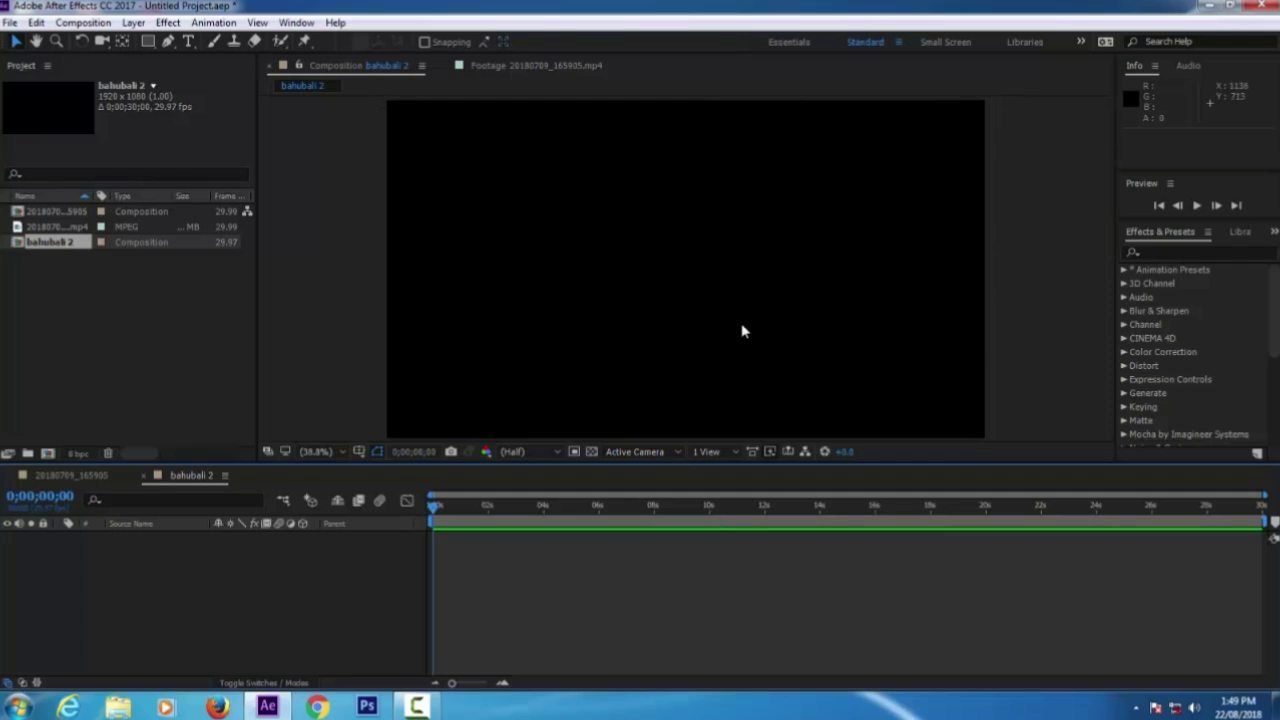
# Add the green-screen footage to the bahubali 2 timeline and scale it to 149%
pyautogui.click(200, 478)
pyautogui.moveTo(45, 228); pyautogui.dragTo(105, 561)
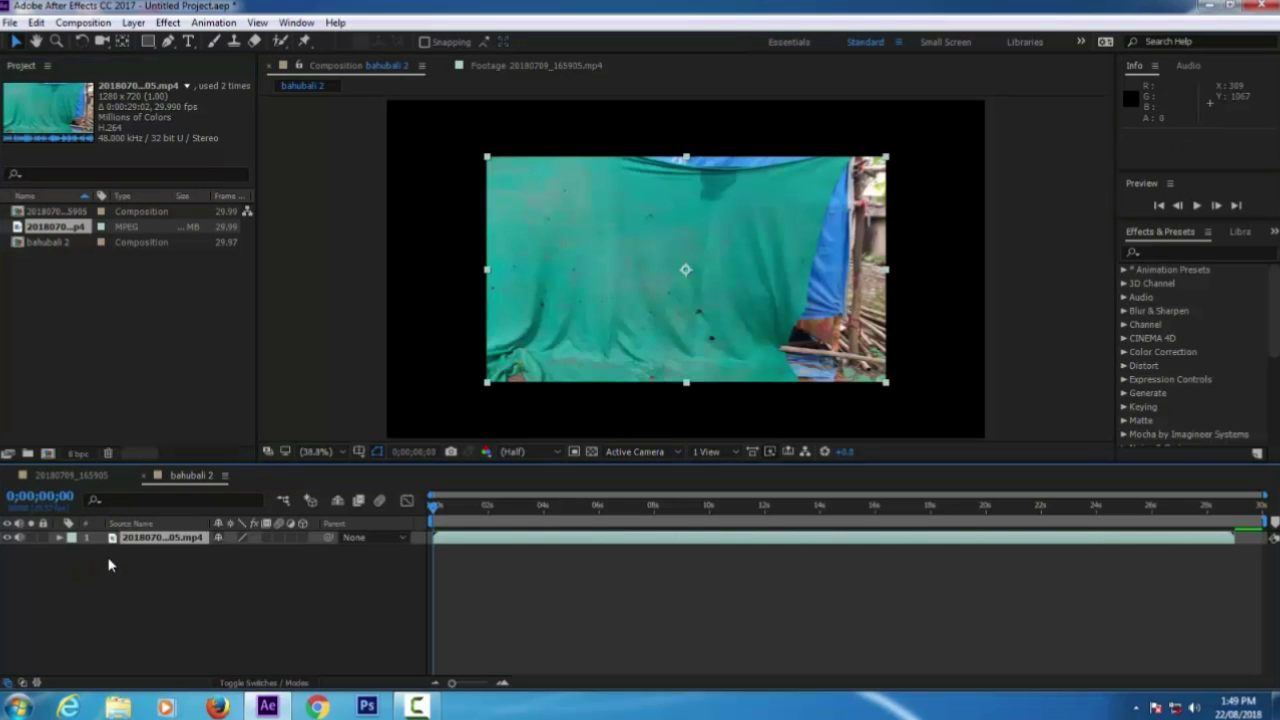
pyautogui.click(178, 543)
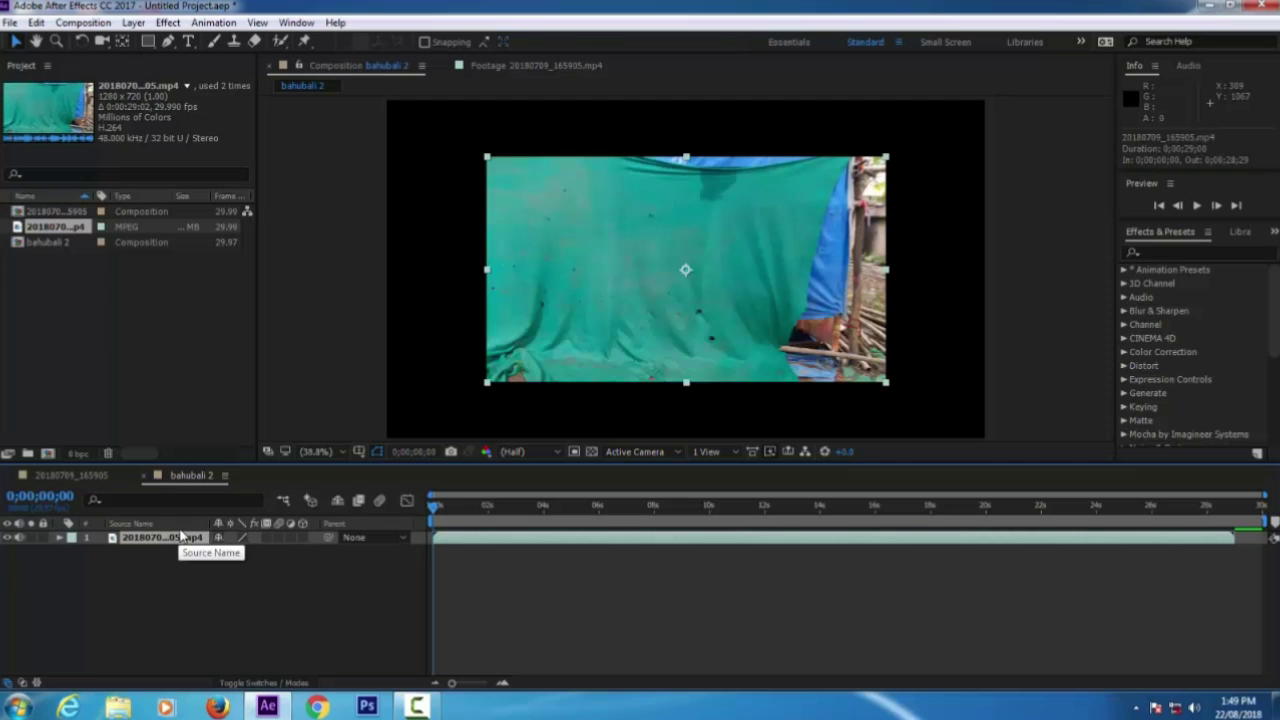
pyautogui.press('s')
pyautogui.moveTo(262, 551); pyautogui.dragTo(303, 553)
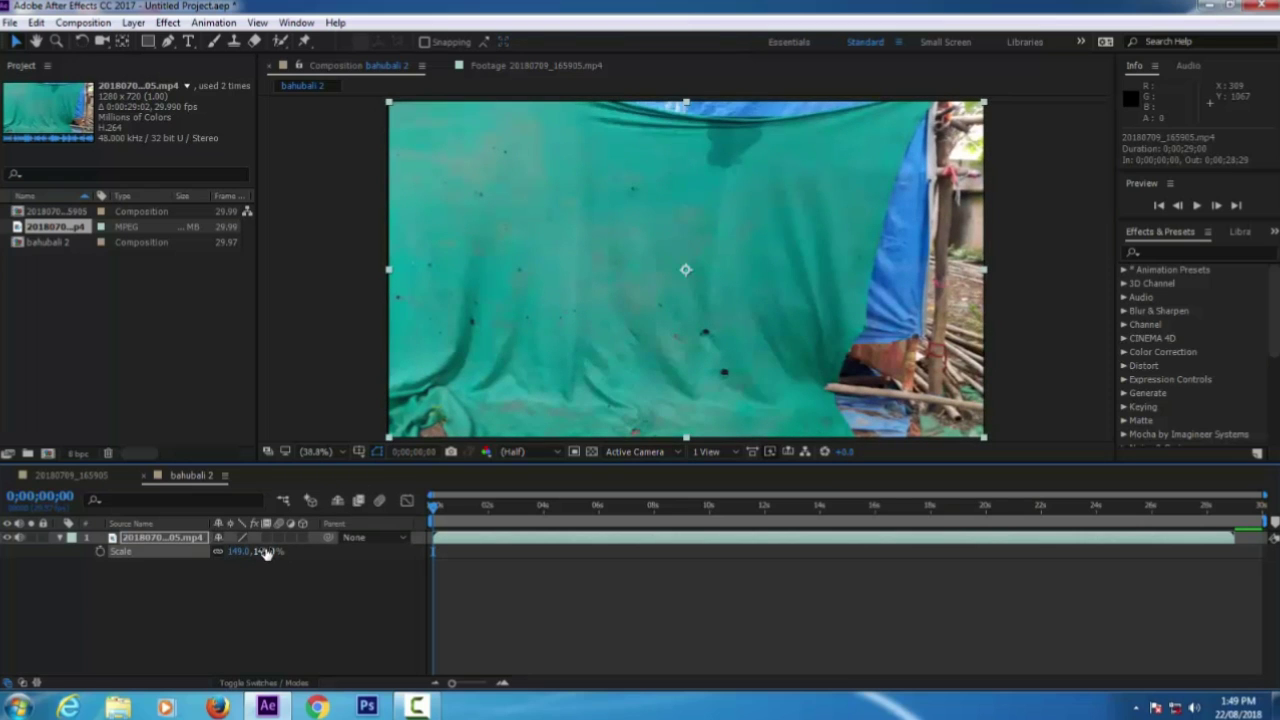
pyautogui.moveTo(266, 553); pyautogui.dragTo(266, 553)
pyautogui.click(178, 598)
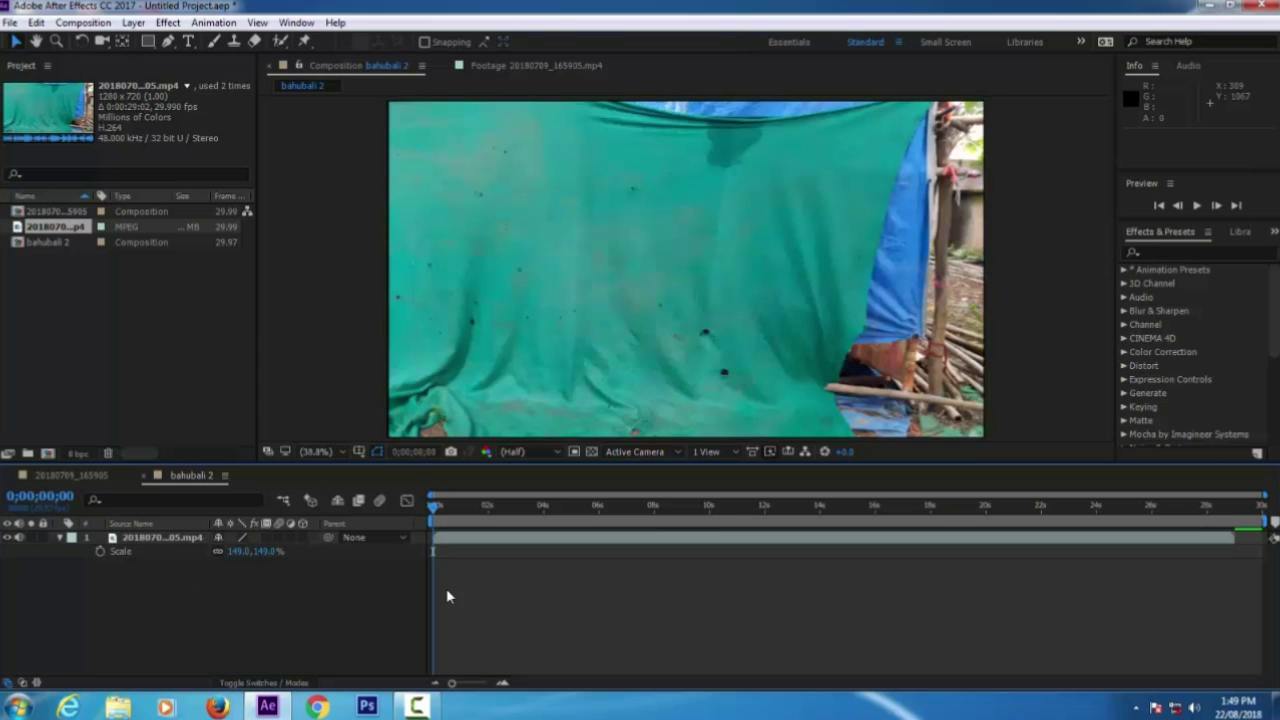
pyautogui.moveTo(434, 506); pyautogui.dragTo(541, 519)
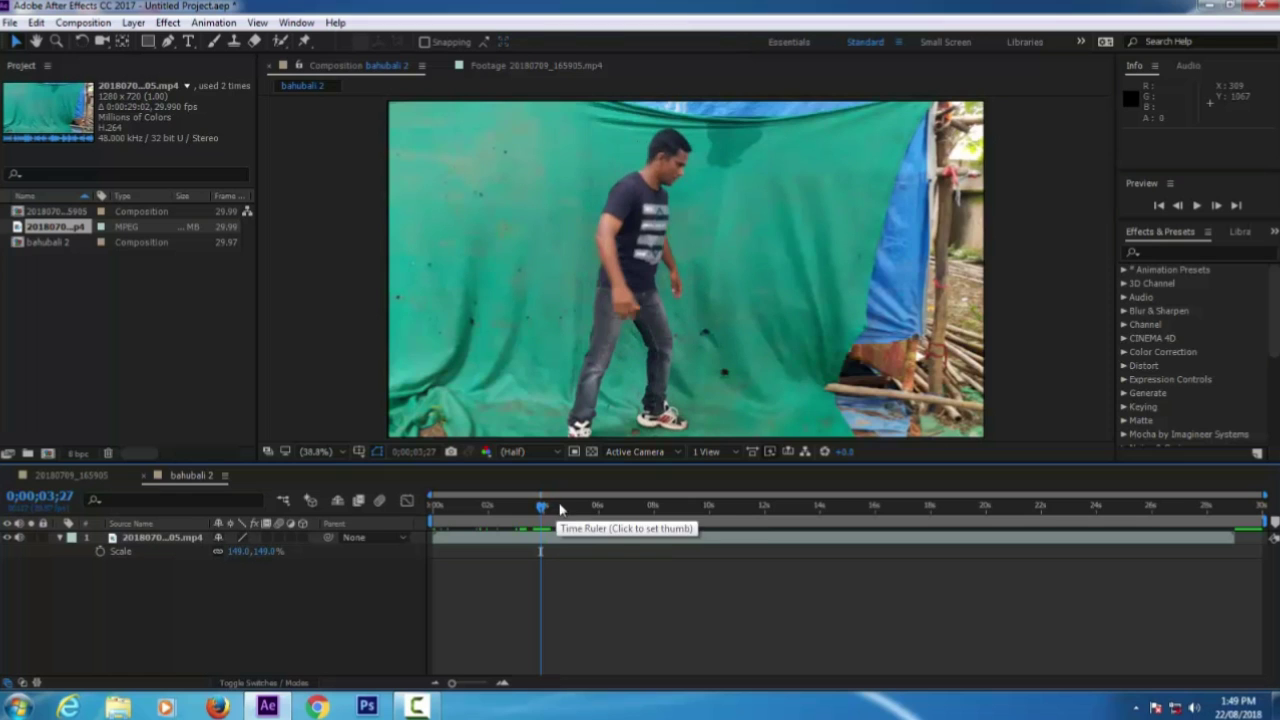
pyautogui.moveTo(541, 507); pyautogui.dragTo(542, 508)
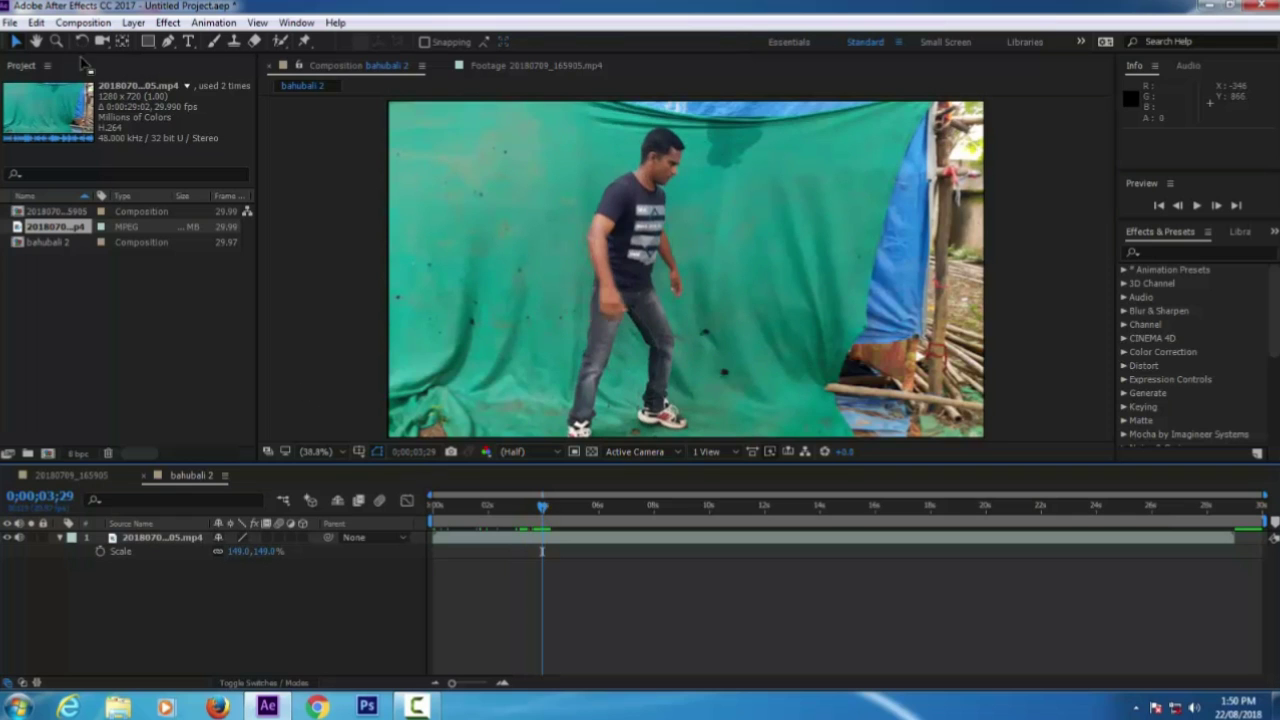
pyautogui.click(40, 23)
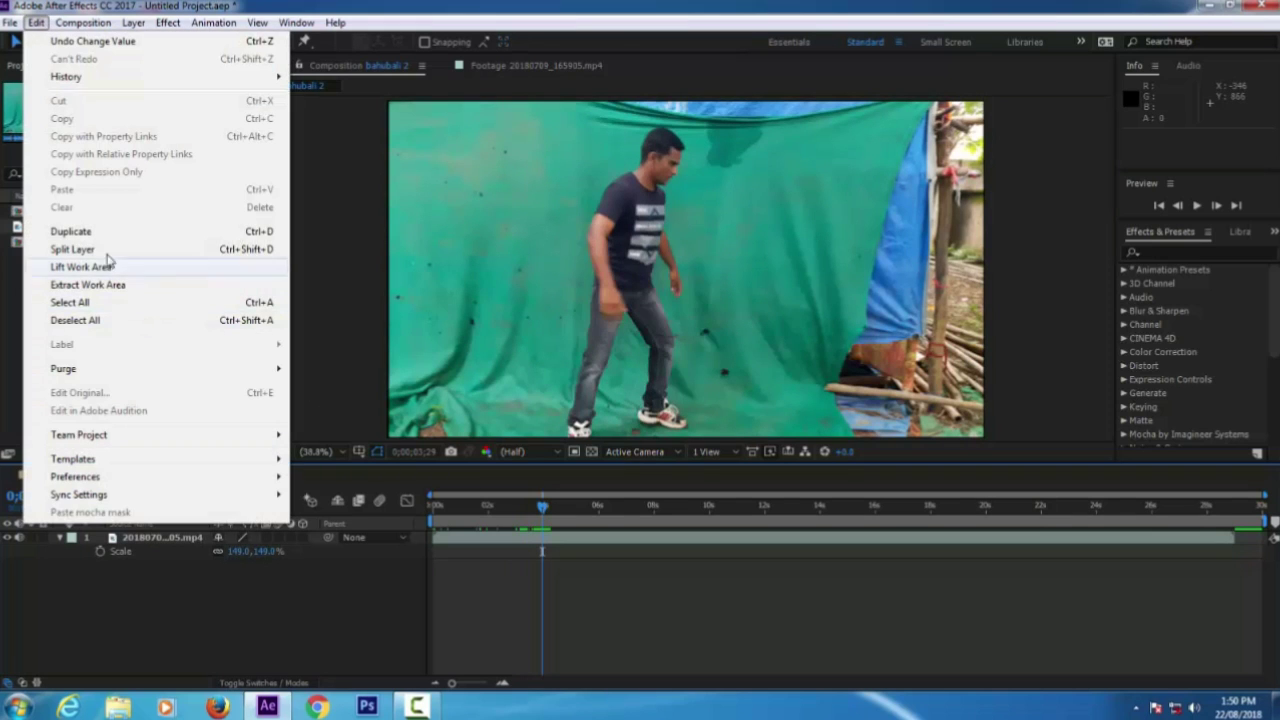
pyautogui.click(72, 249)
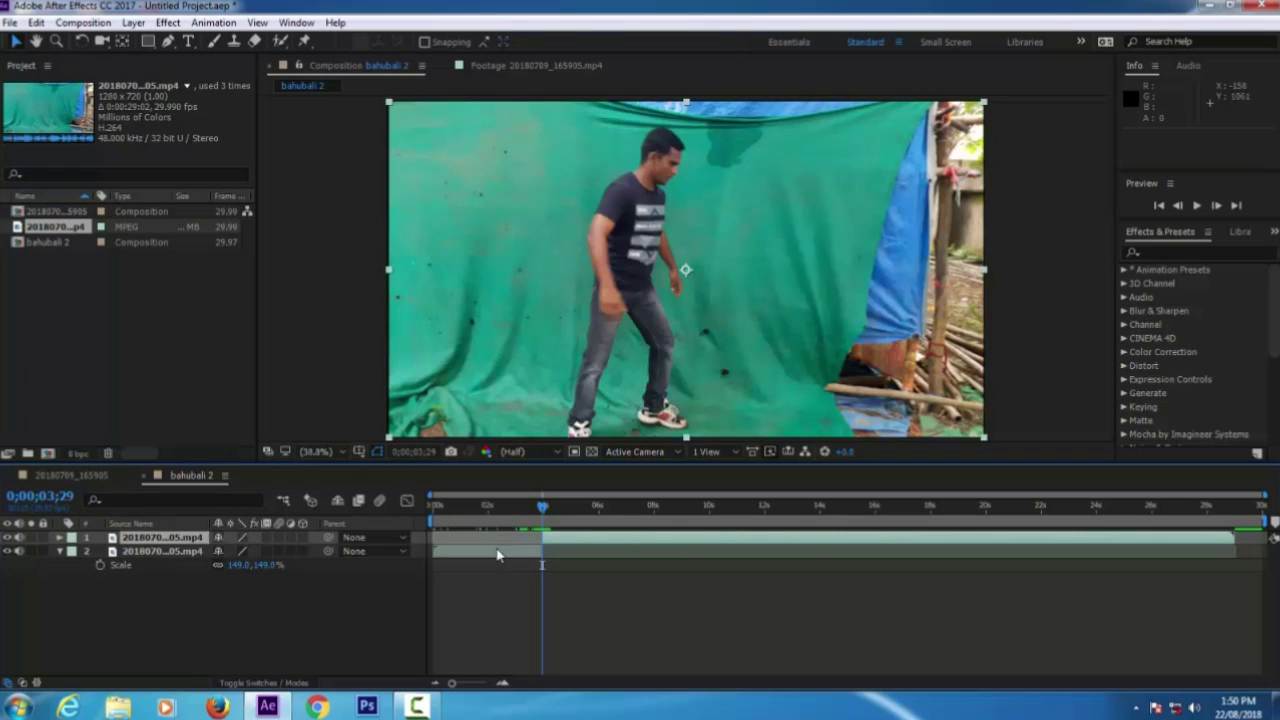
pyautogui.click(500, 551)
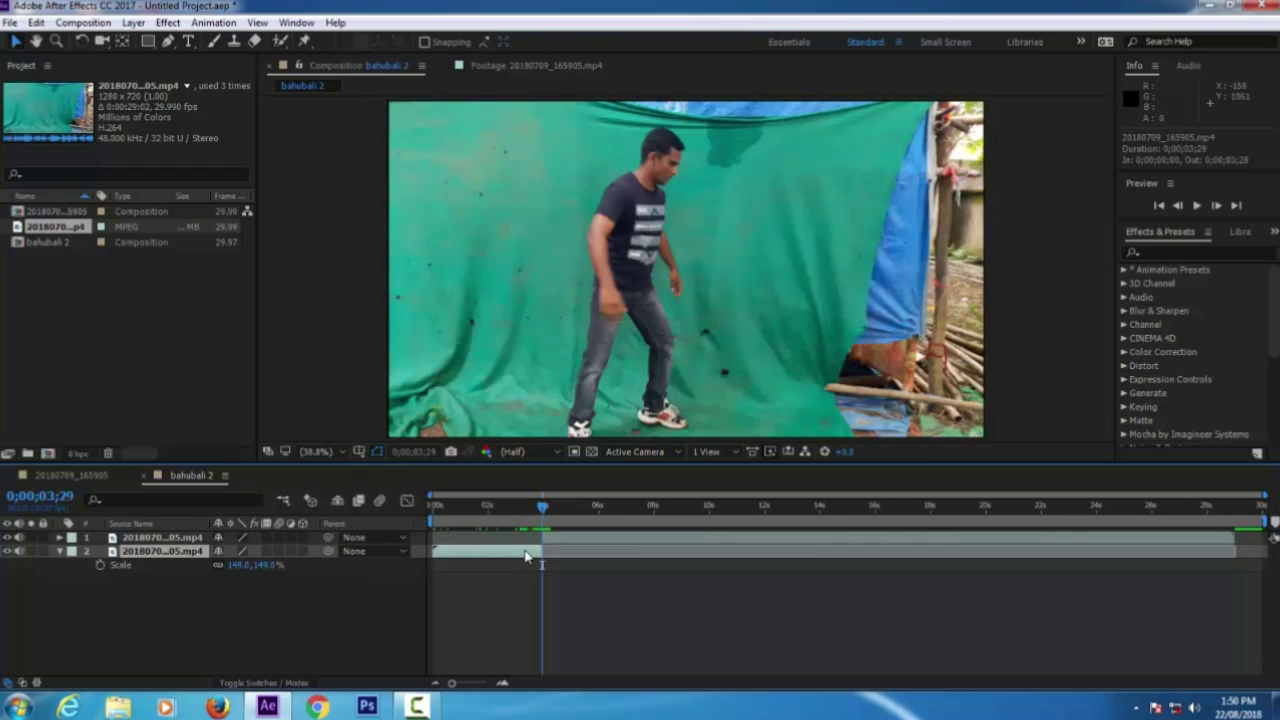
pyautogui.press('Delete')
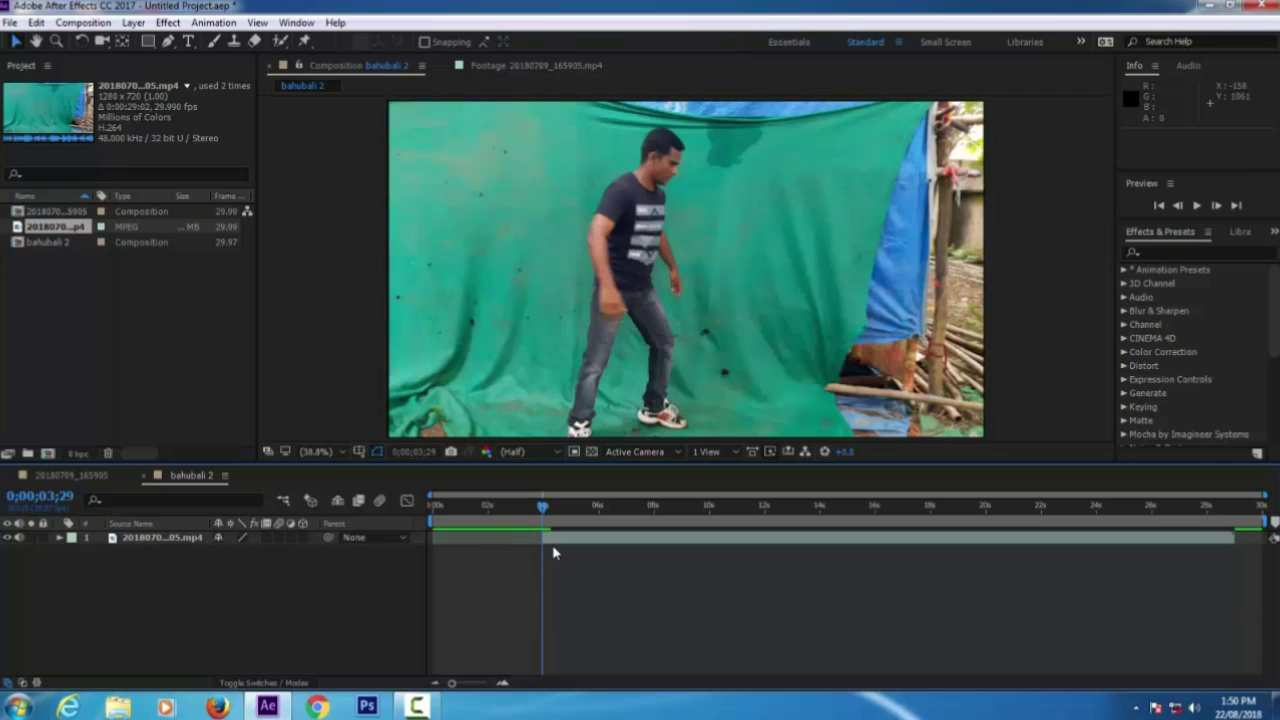
pyautogui.hotkey('ctrl', 'z')
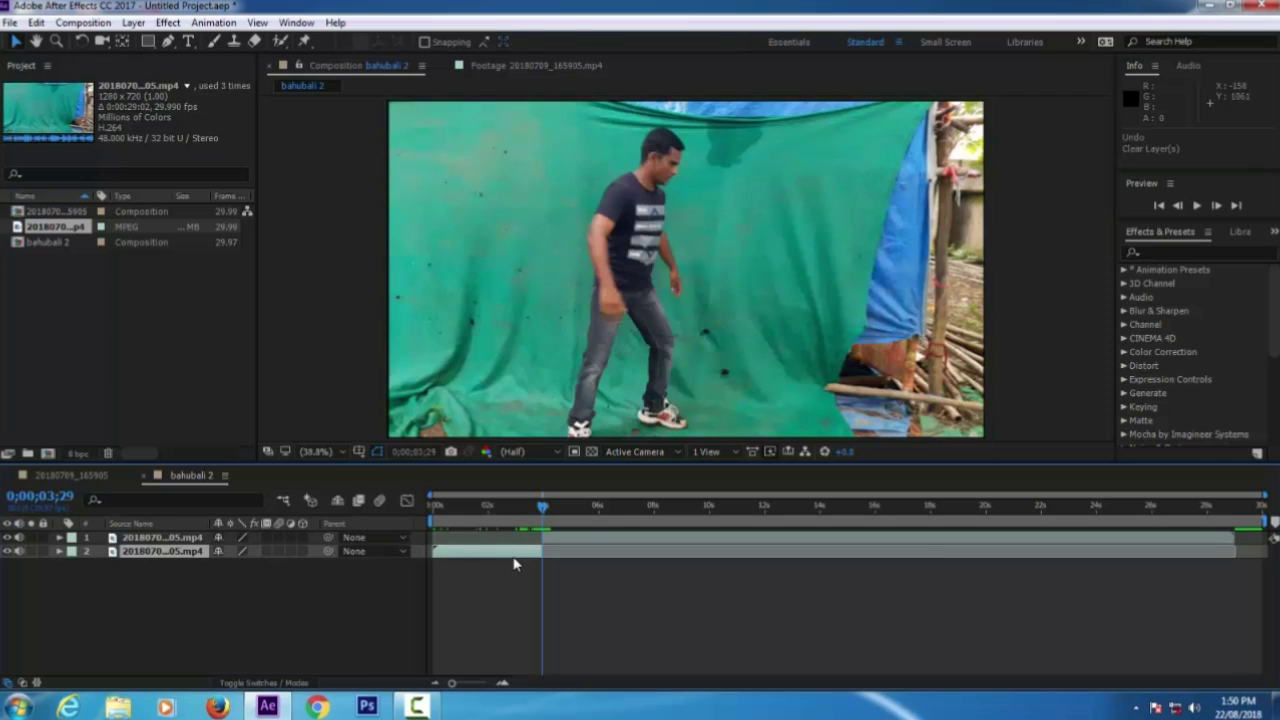
pyautogui.hotkey('ctrl', 'z')
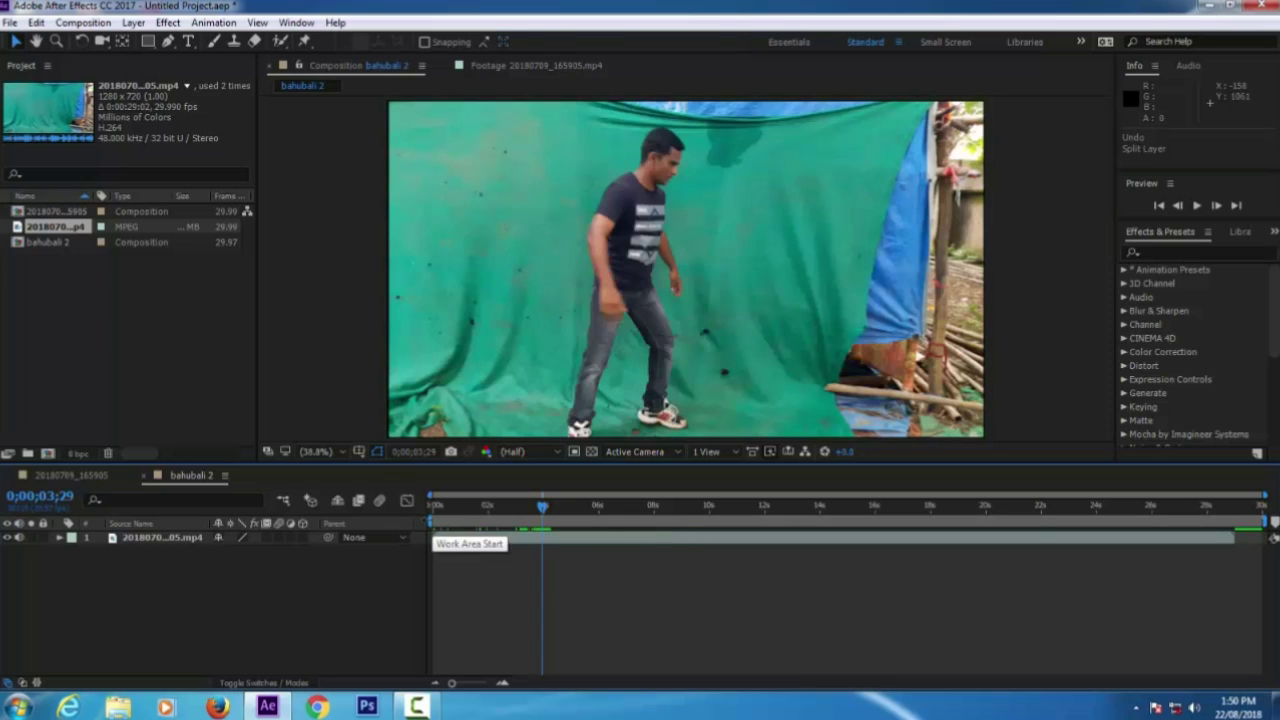
# Set the work area from 4 to 12 seconds and trim the comp to it
pyautogui.moveTo(431, 521); pyautogui.dragTo(538, 522)
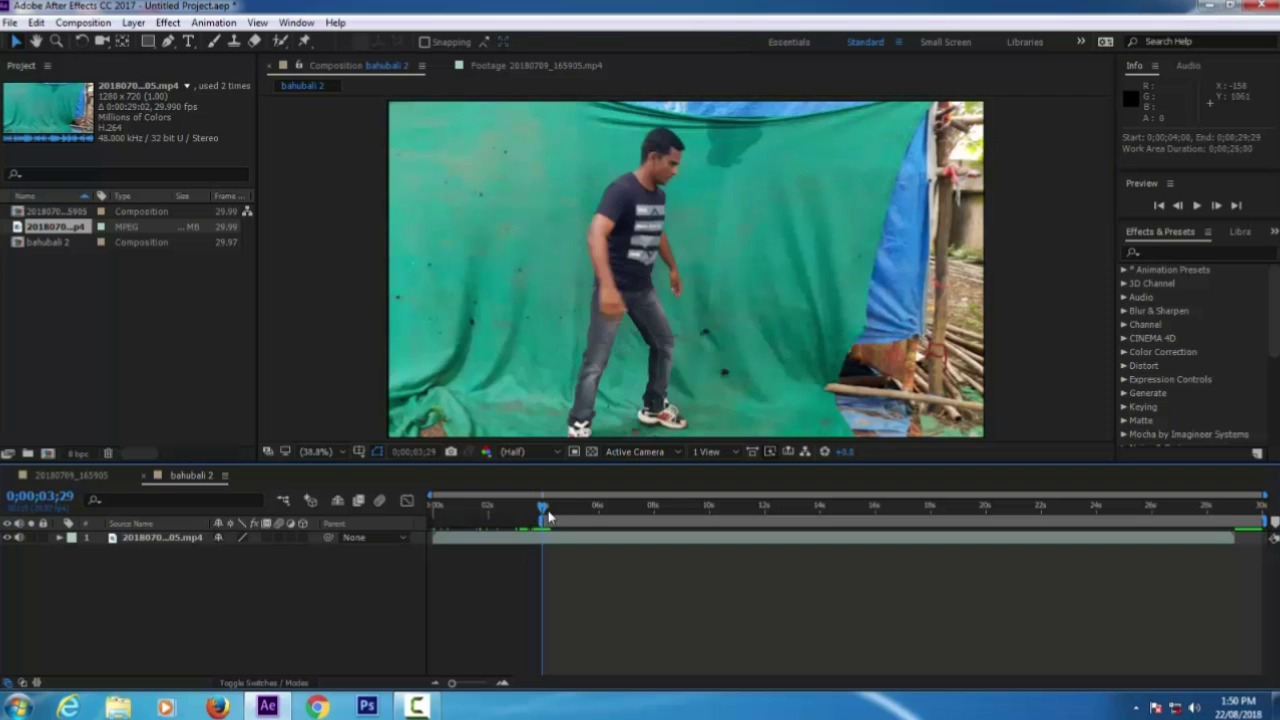
pyautogui.moveTo(548, 516); pyautogui.dragTo(762, 551)
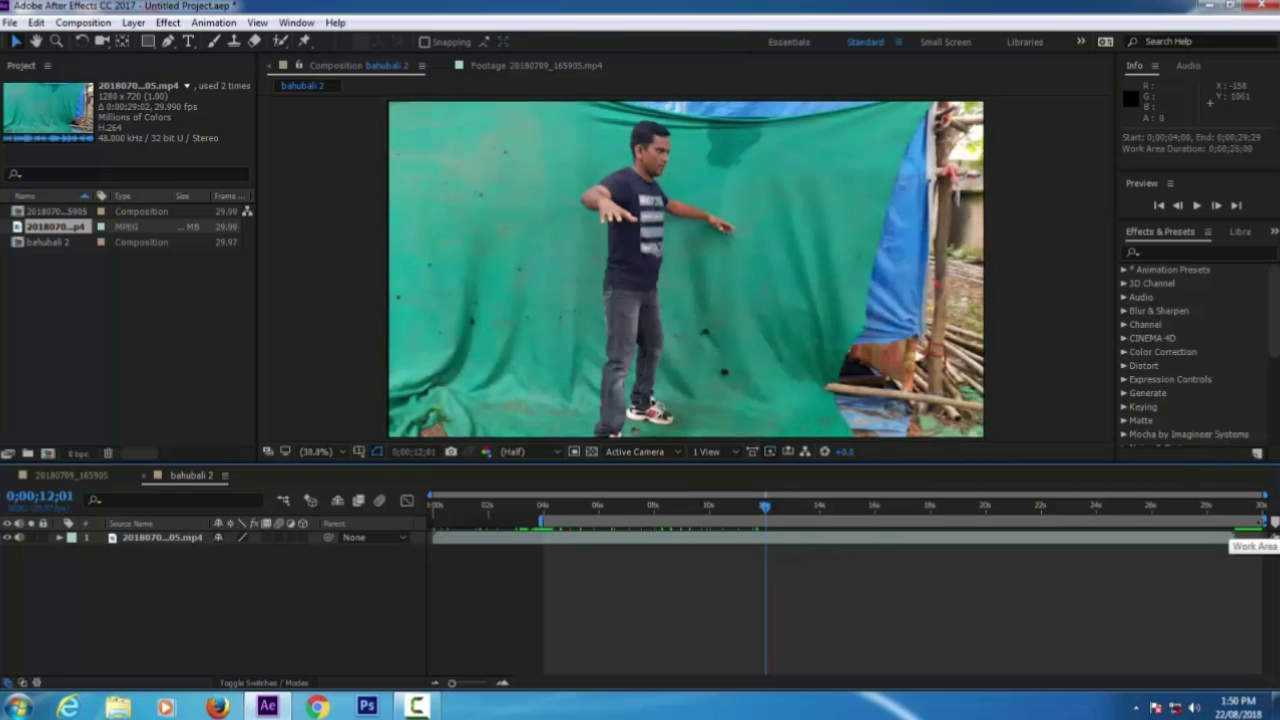
pyautogui.moveTo(1270, 522); pyautogui.dragTo(767, 522)
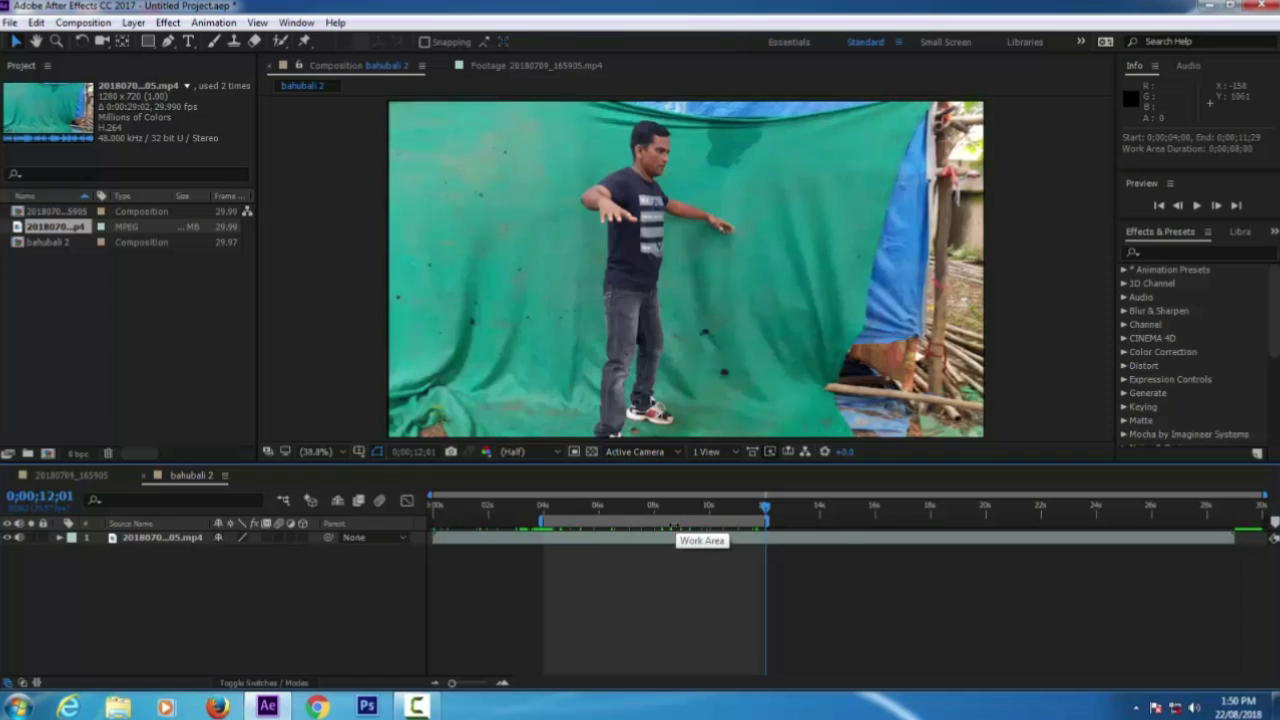
pyautogui.rightClick(676, 527)
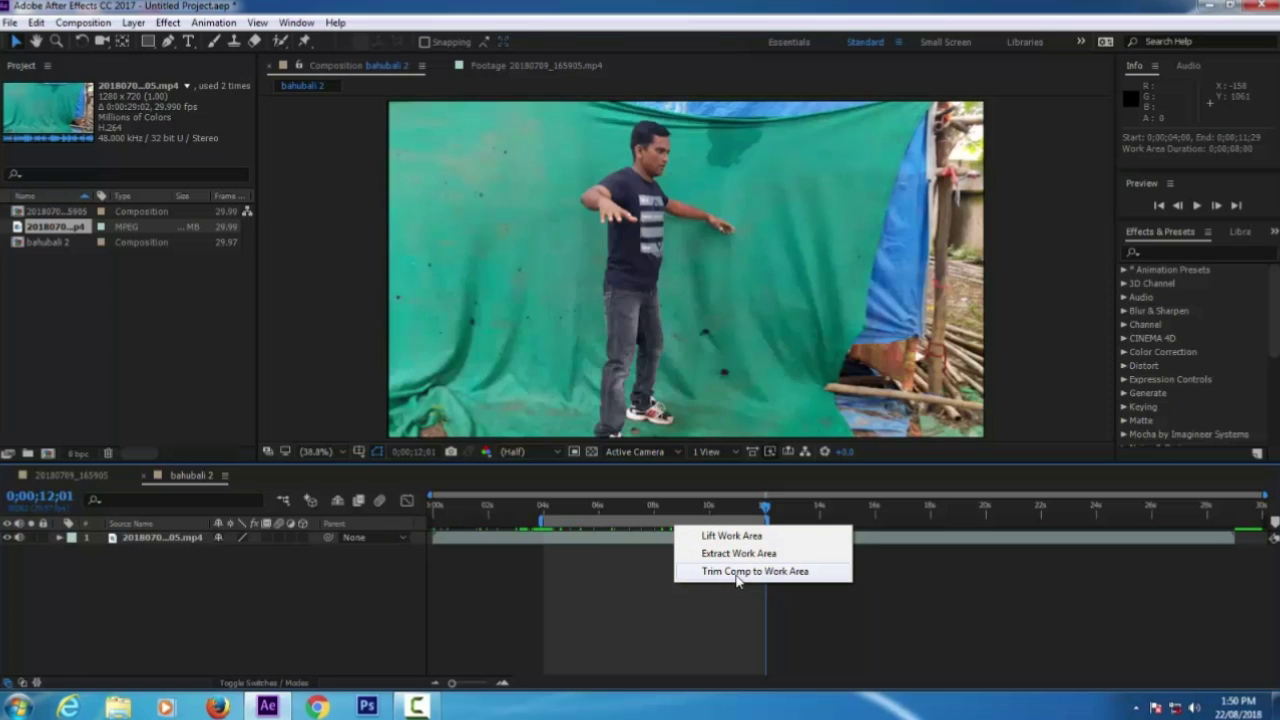
pyautogui.click(788, 582)
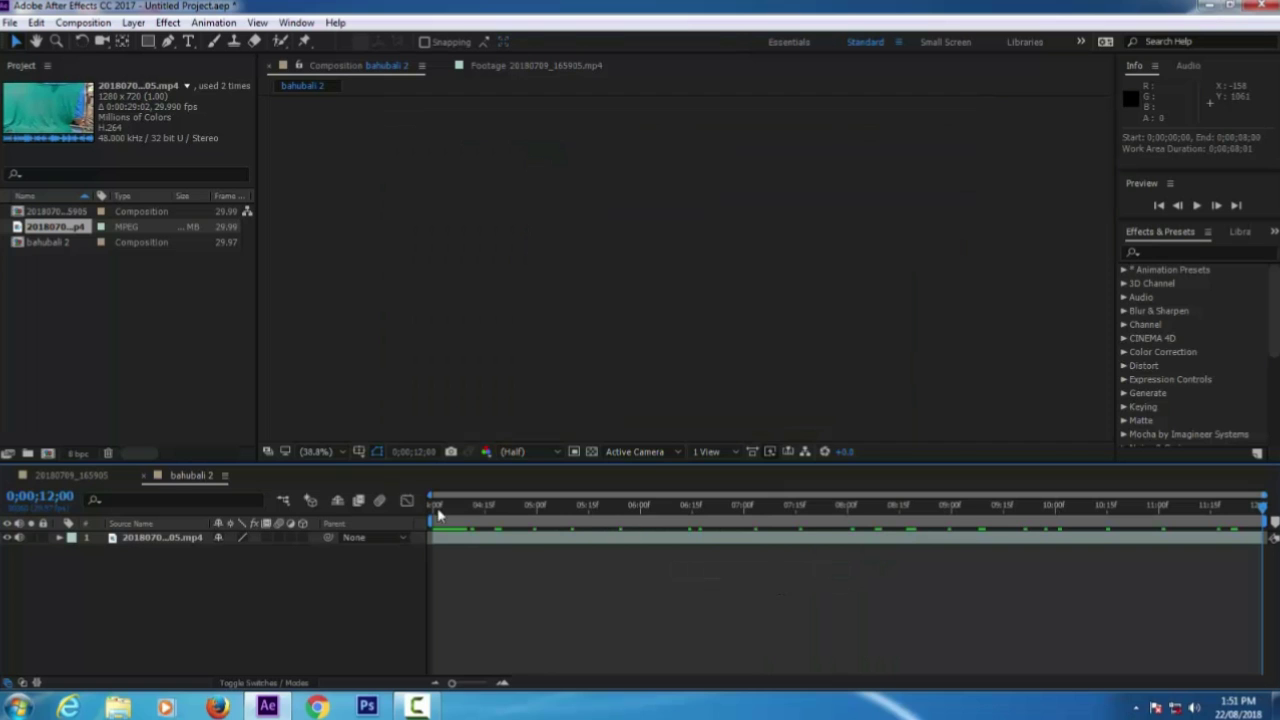
pyautogui.moveTo(437, 509); pyautogui.dragTo(432, 513)
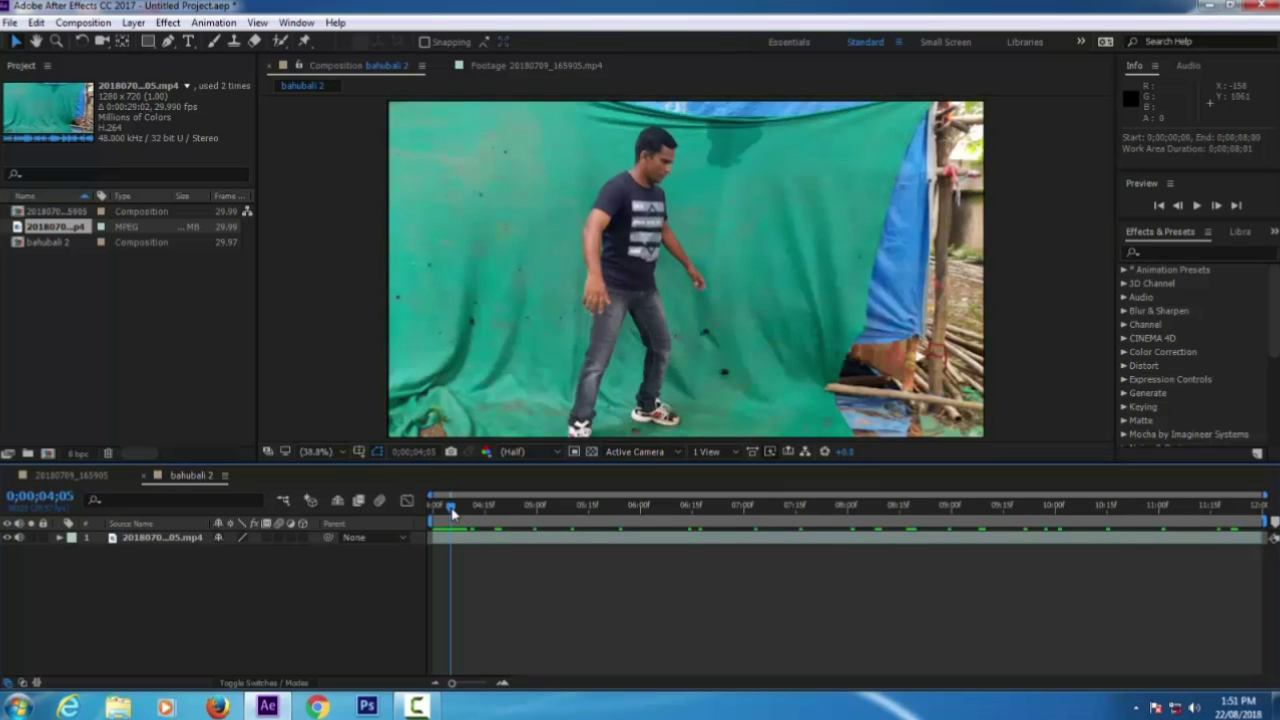
pyautogui.moveTo(432, 513)
pyautogui.mouseDown()
pyautogui.moveTo(880, 560)
pyautogui.moveTo(548, 565)
pyautogui.moveTo(420, 553)
pyautogui.moveTo(1223, 557)
pyautogui.moveTo(391, 561)
pyautogui.mouseUp()
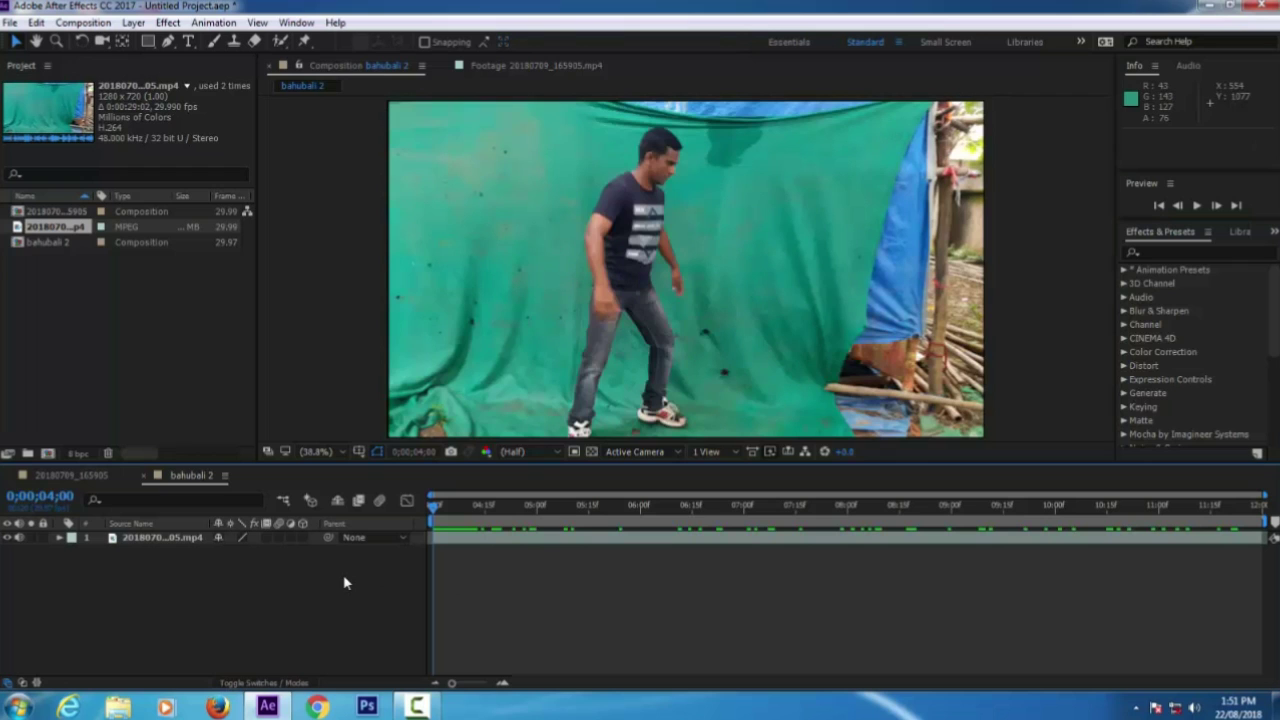
# Apply Effect > Keying > Keylight (1.2) to the selected footage layer
pyautogui.click(170, 24)
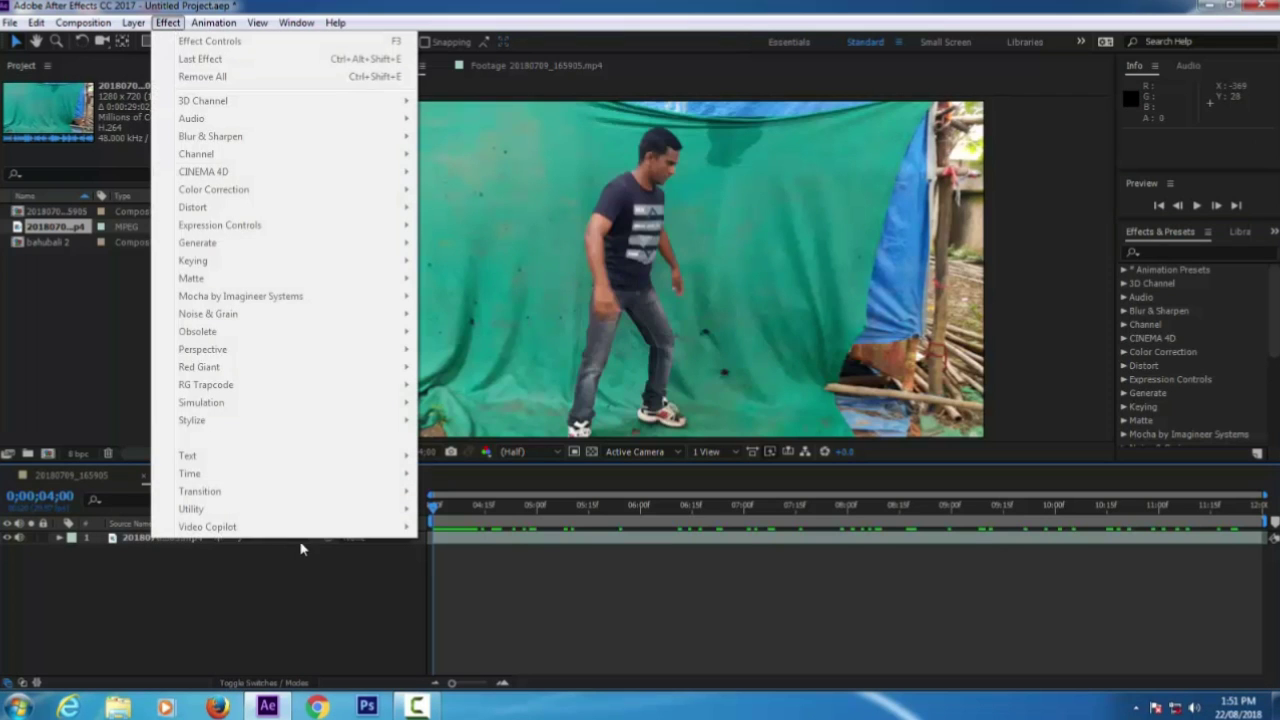
pyautogui.click(286, 586)
pyautogui.click(192, 541)
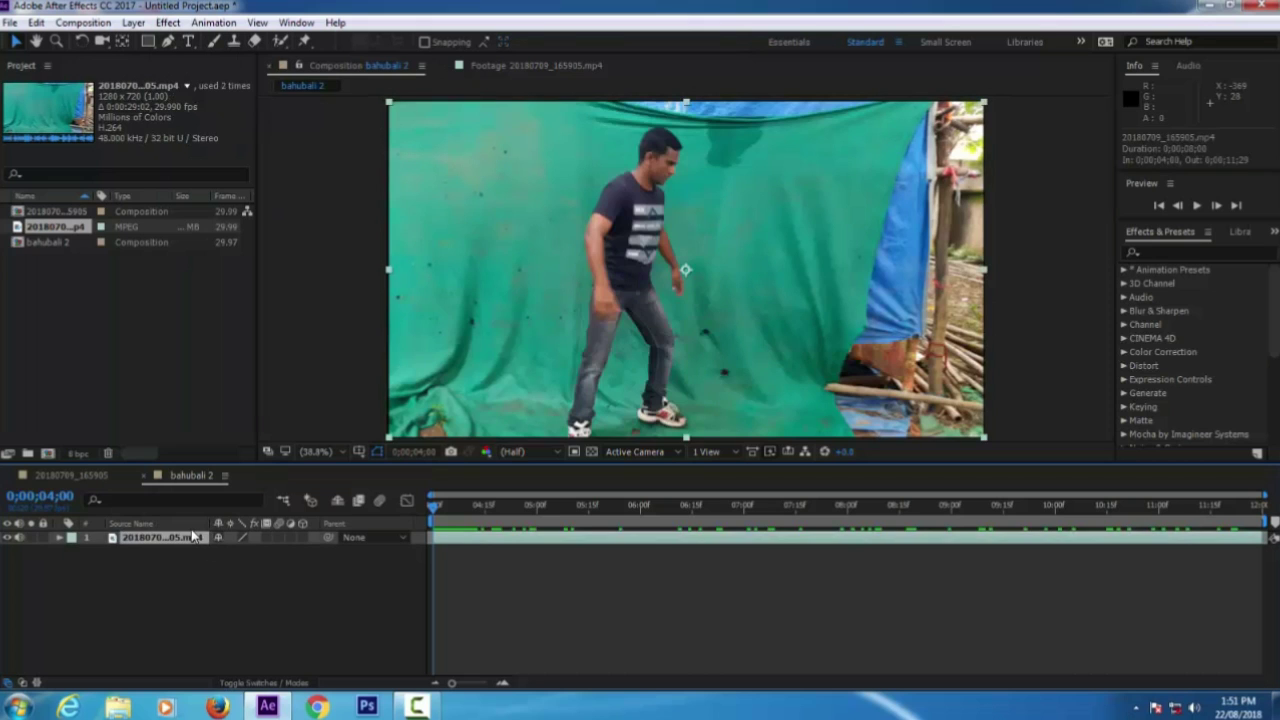
pyautogui.click(172, 22)
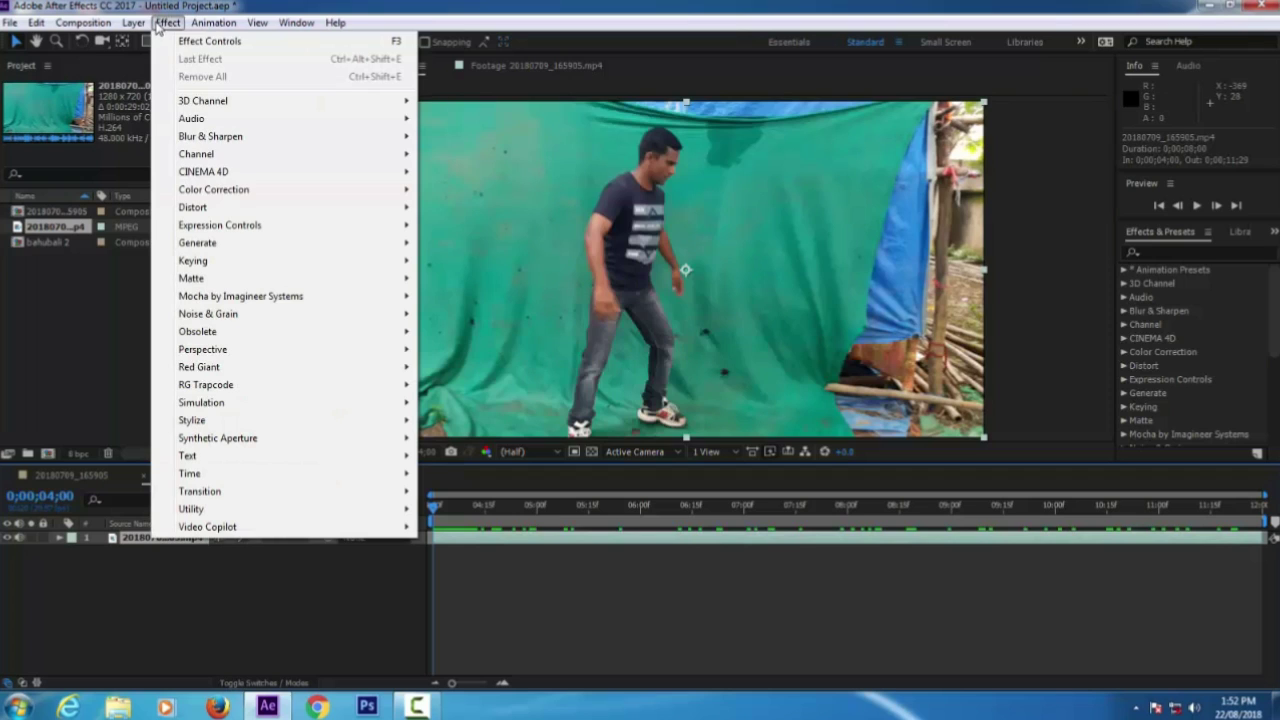
pyautogui.moveTo(190, 264)
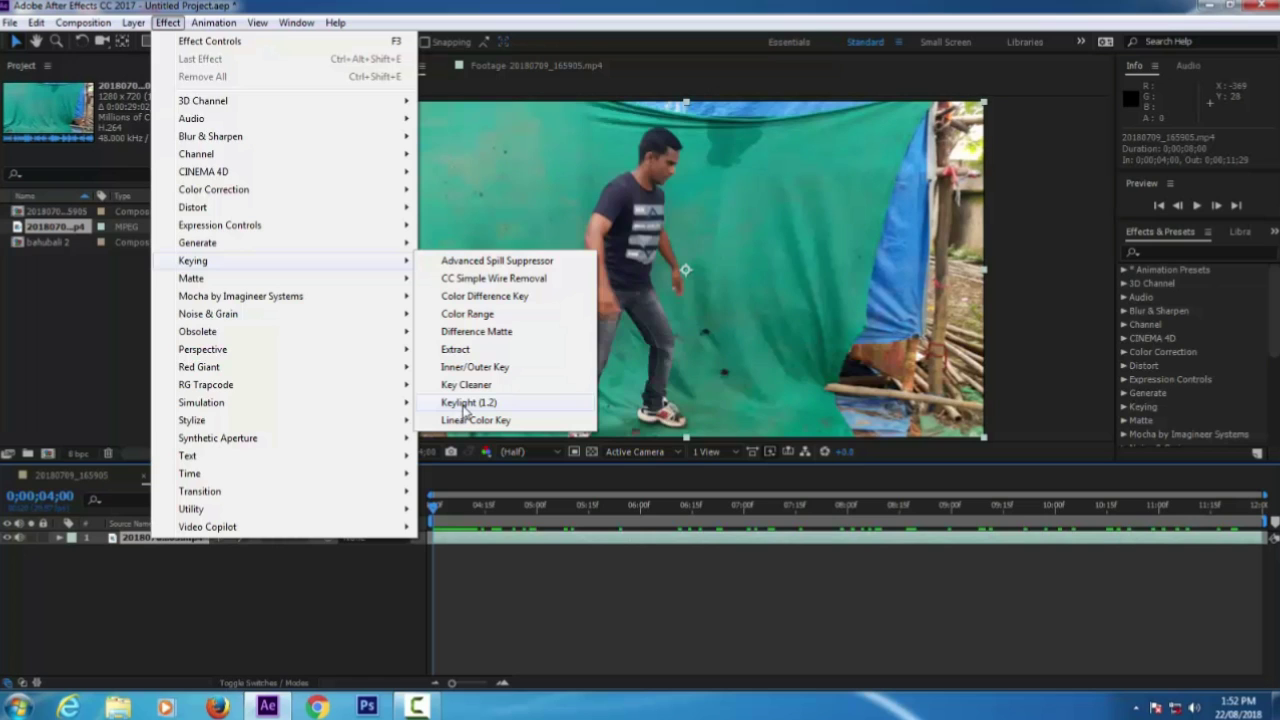
pyautogui.click(470, 403)
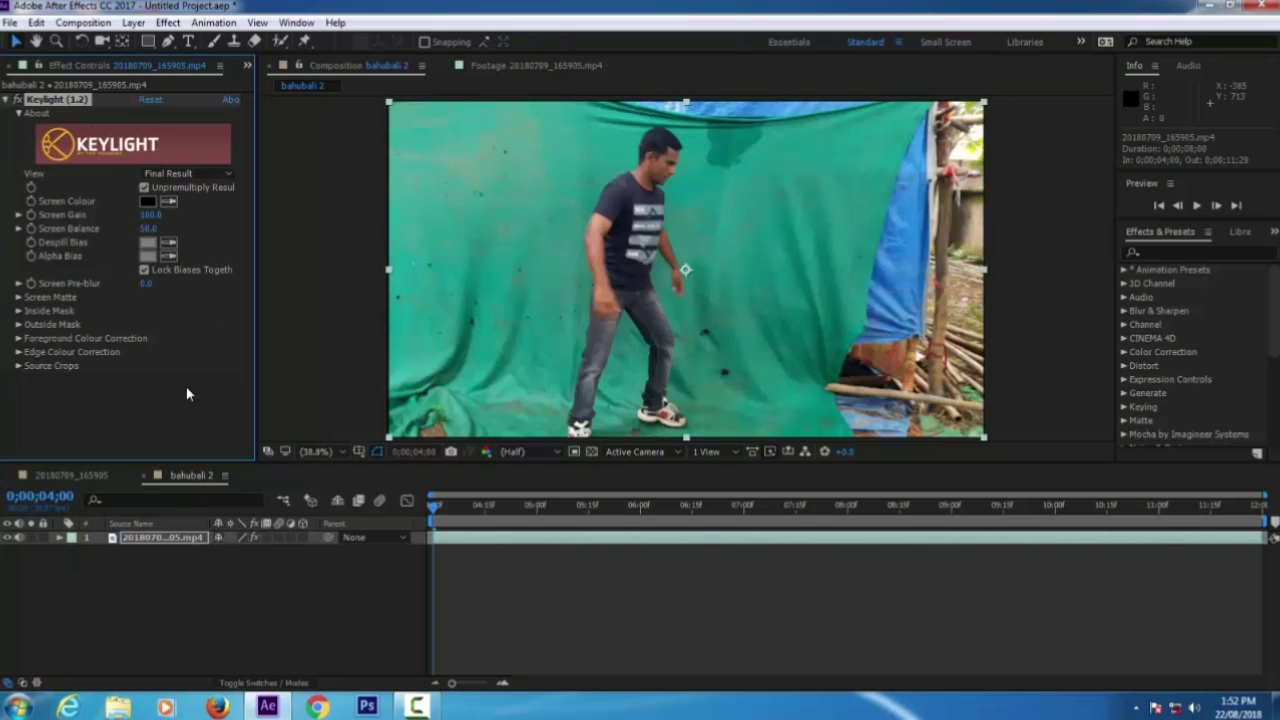
# Sample the green backdrop as Keylight's screen colour and adjust Screen Gain and Screen Balance
pyautogui.click(169, 203)
pyautogui.click(677, 180)
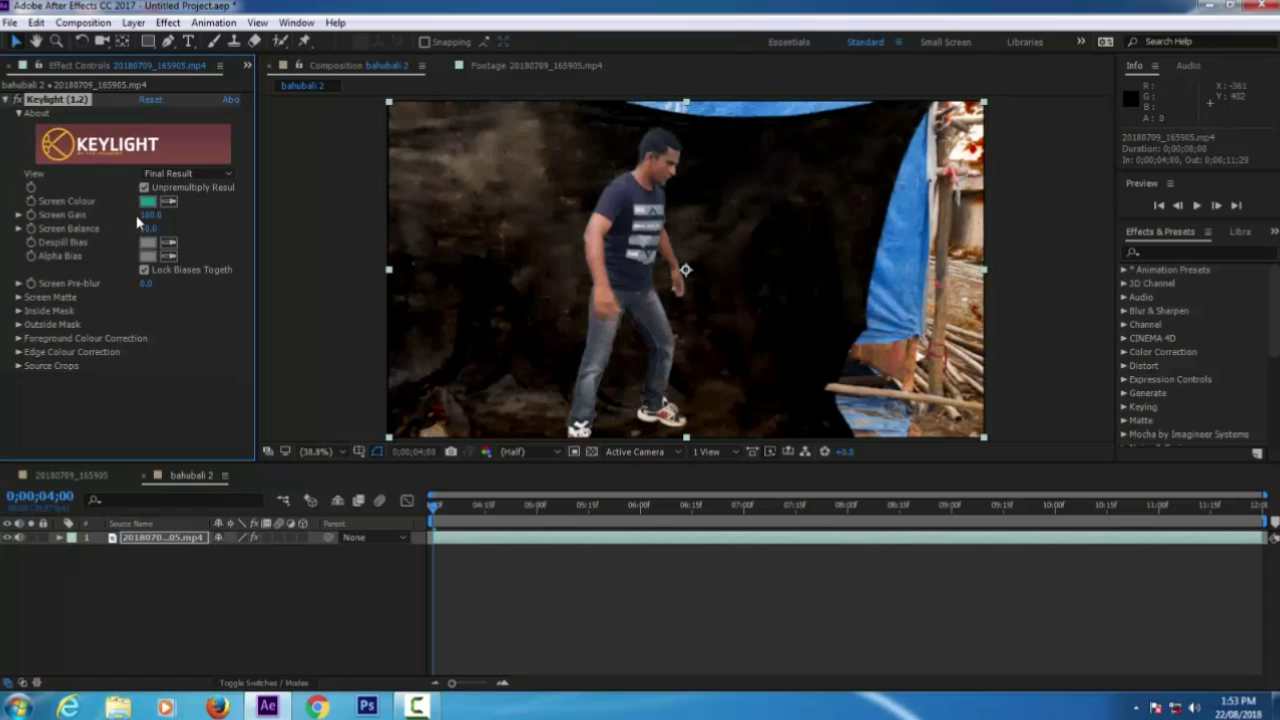
pyautogui.moveTo(150, 214)
pyautogui.mouseDown()
pyautogui.moveTo(242, 222)
pyautogui.moveTo(228, 222)
pyautogui.mouseUp()
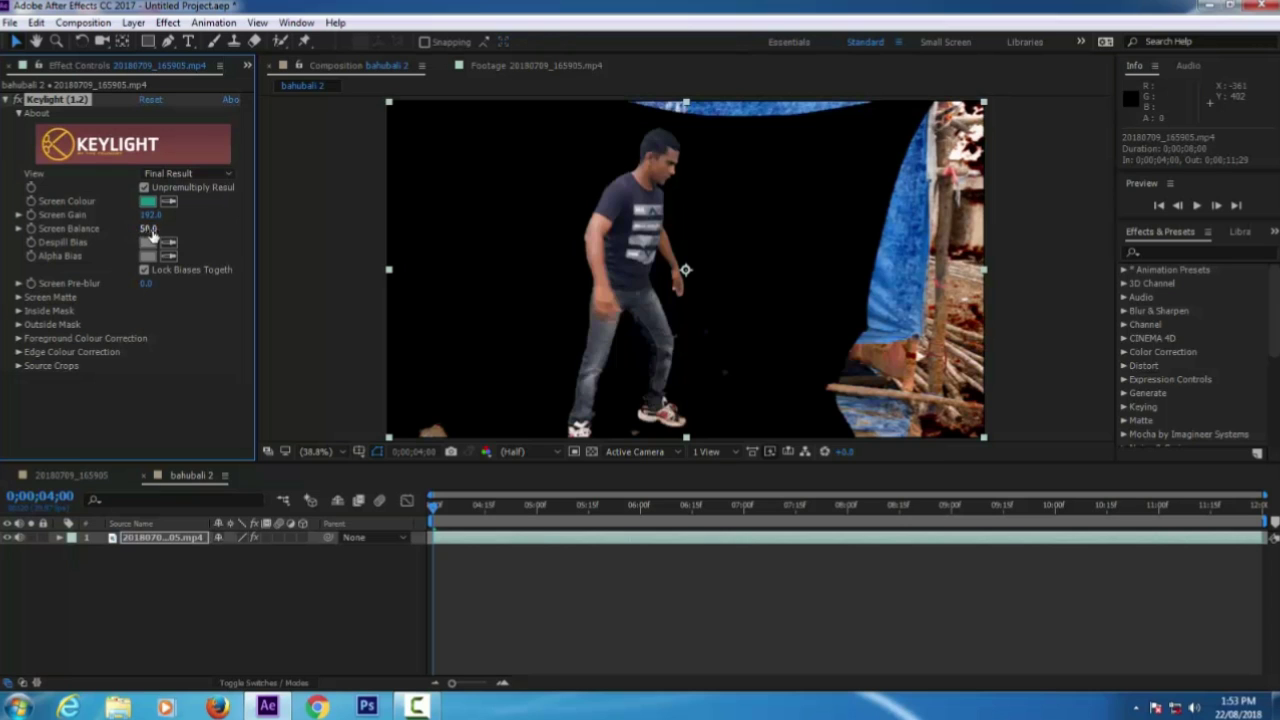
pyautogui.moveTo(147, 230)
pyautogui.mouseDown()
pyautogui.moveTo(133, 228)
pyautogui.moveTo(149, 228)
pyautogui.mouseUp()
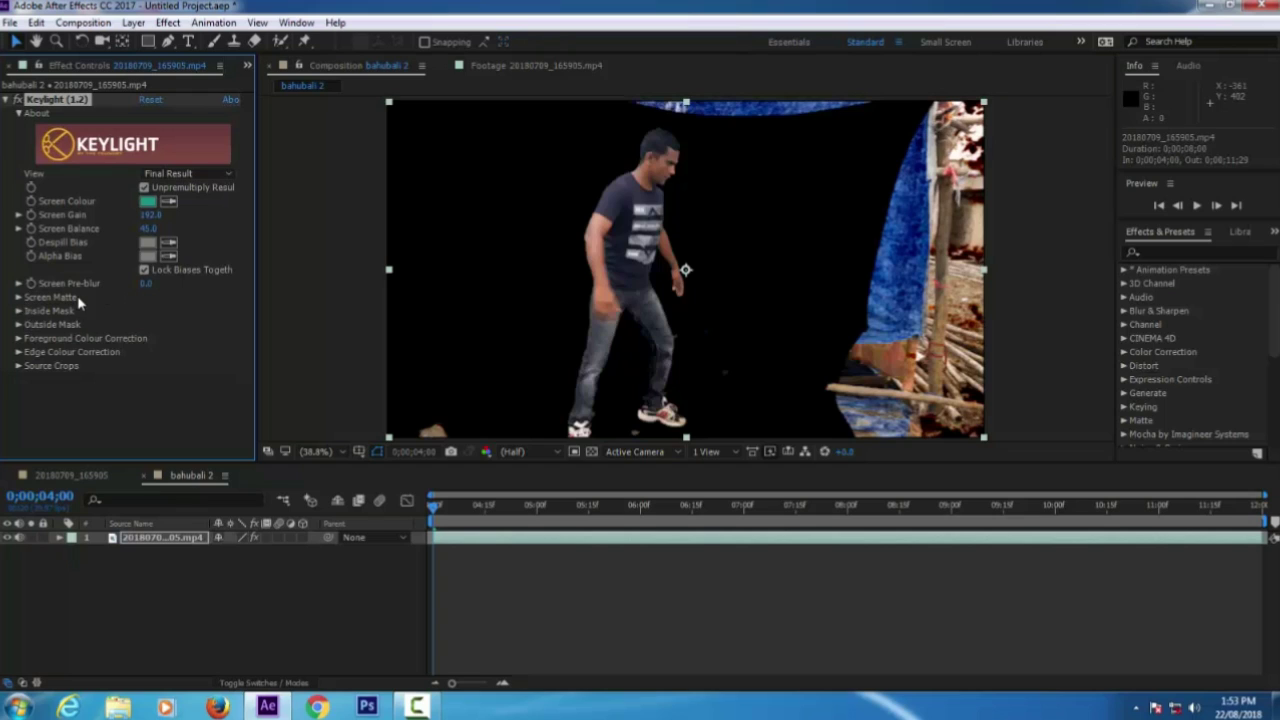
# Set the Screen Matte's Clip Black to 5.0 and Clip White to 49.0
pyautogui.click(18, 298)
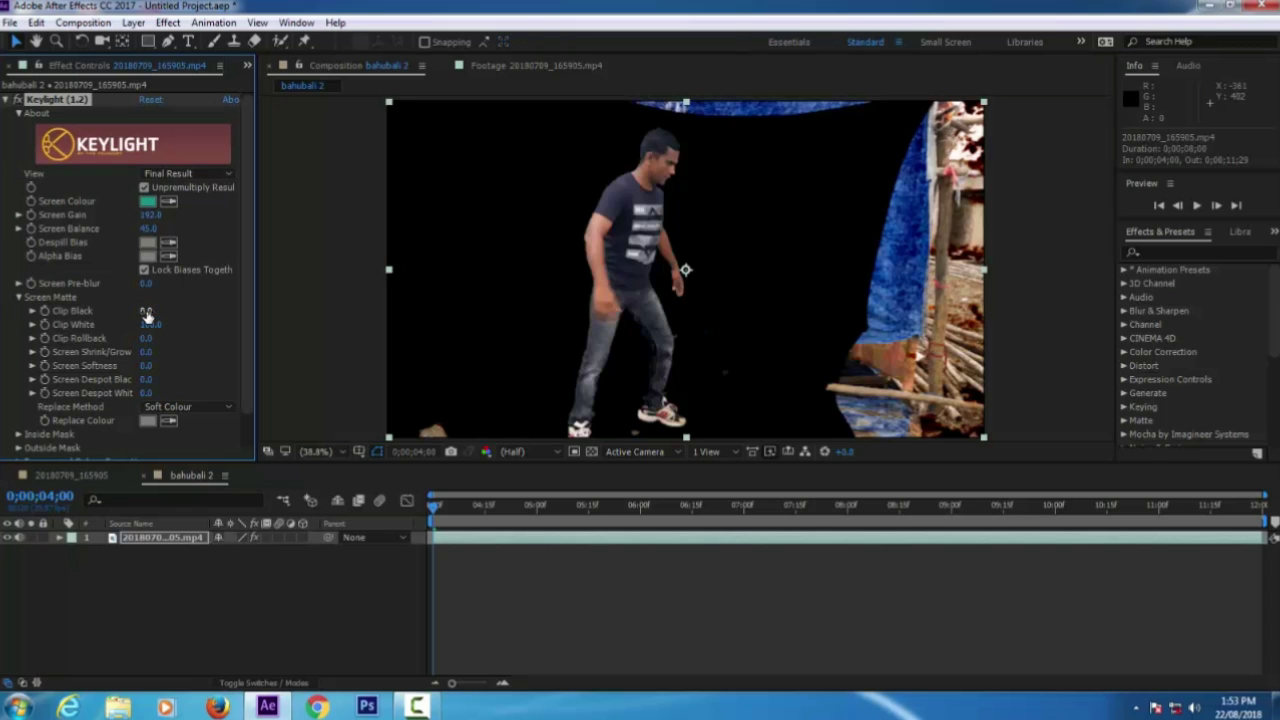
pyautogui.moveTo(147, 316); pyautogui.dragTo(194, 318)
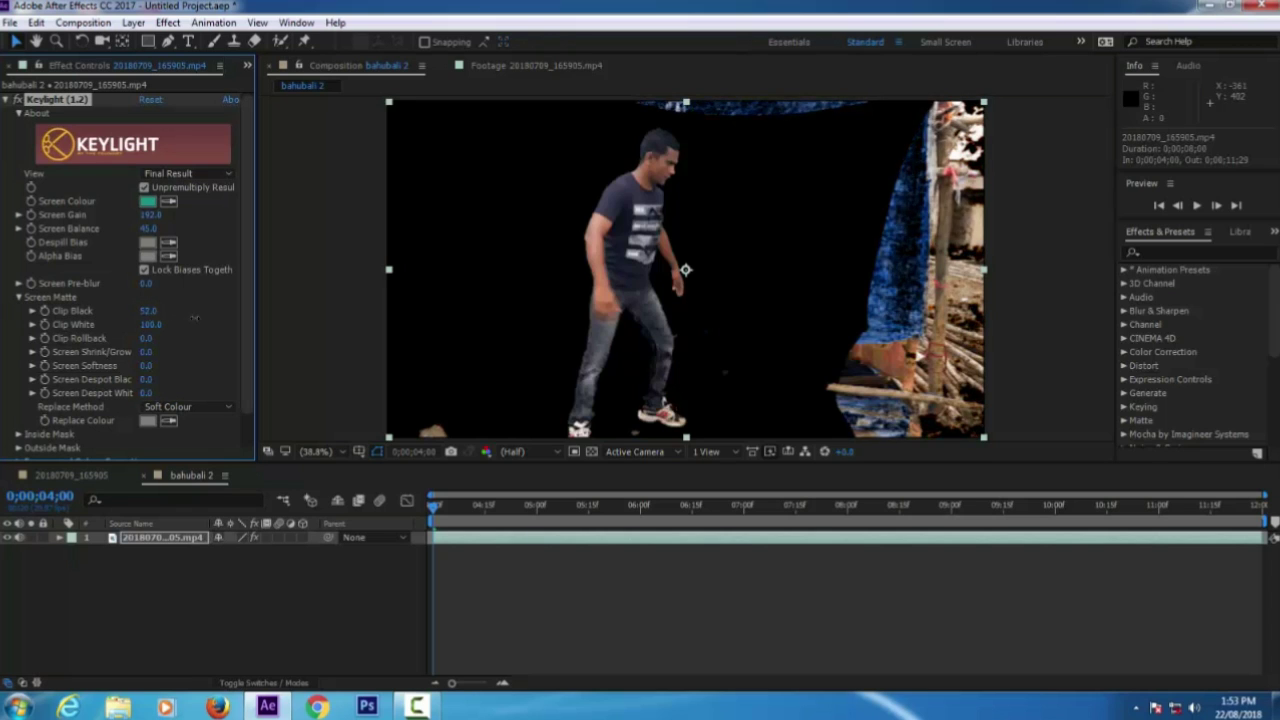
pyautogui.moveTo(194, 318); pyautogui.dragTo(150, 322)
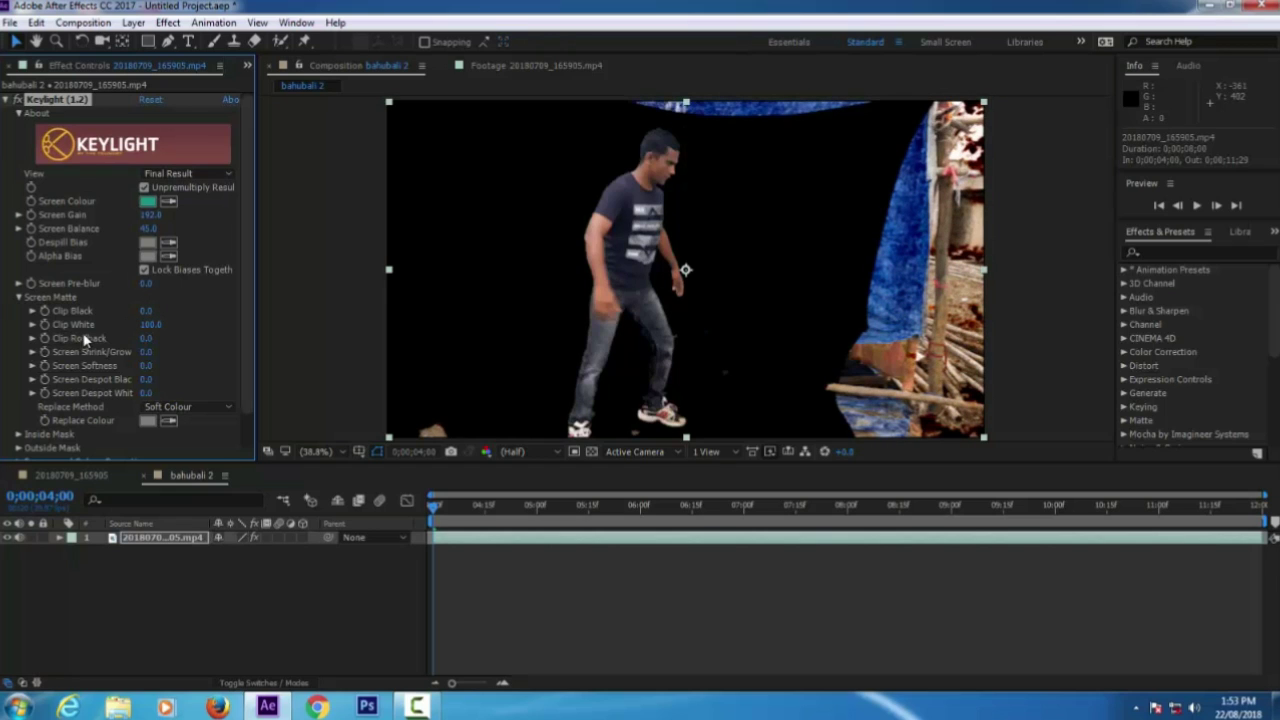
pyautogui.moveTo(146, 328)
pyautogui.mouseDown()
pyautogui.moveTo(131, 325)
pyautogui.moveTo(232, 328)
pyautogui.moveTo(145, 325)
pyautogui.moveTo(145, 337)
pyautogui.mouseUp()
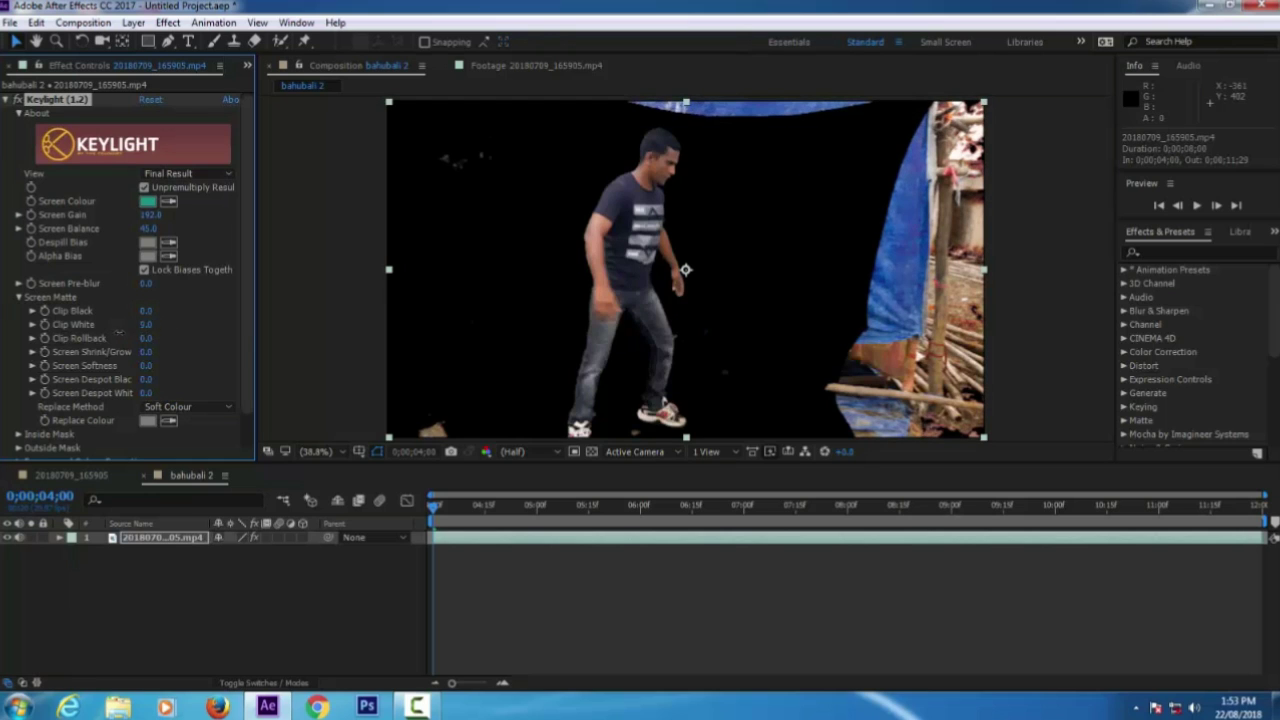
pyautogui.moveTo(147, 325)
pyautogui.mouseDown()
pyautogui.moveTo(146, 337)
pyautogui.moveTo(140, 311)
pyautogui.mouseUp()
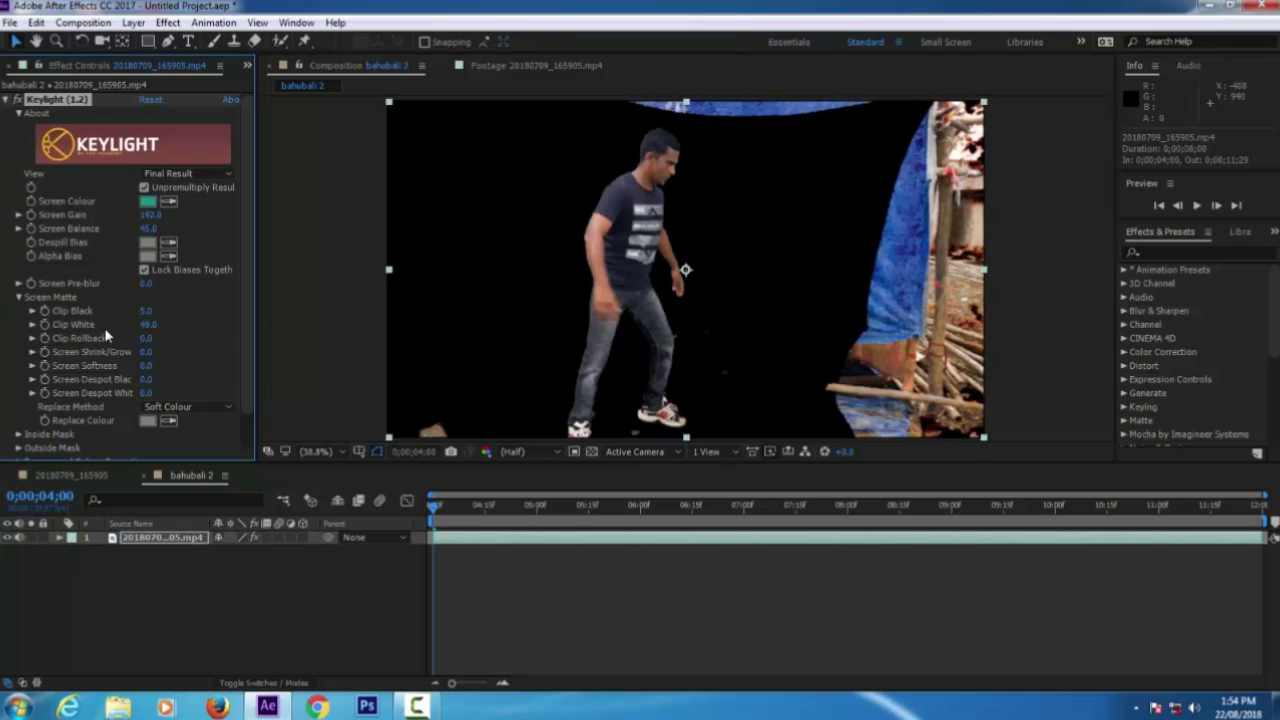
pyautogui.click(18, 299)
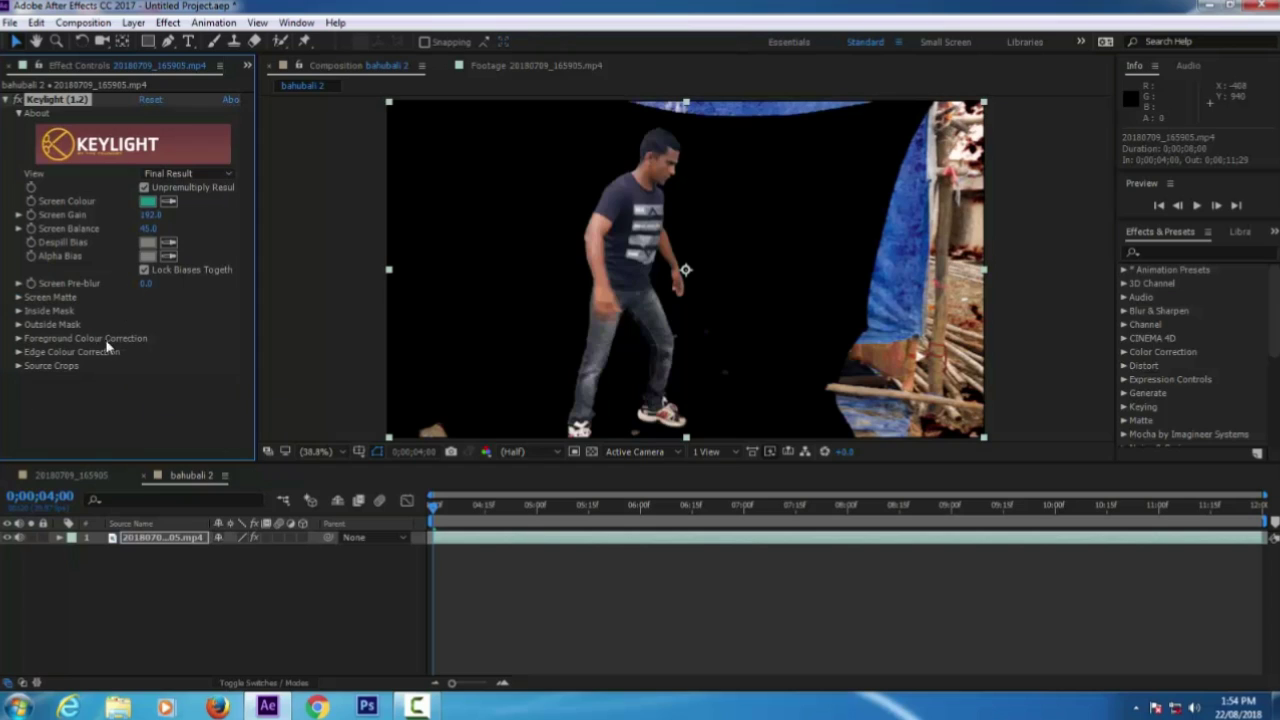
# Enable Keylight's foreground colour correction: Saturation 182.0, Contrast 2.0, Brightness -1.0
pyautogui.click(17, 340)
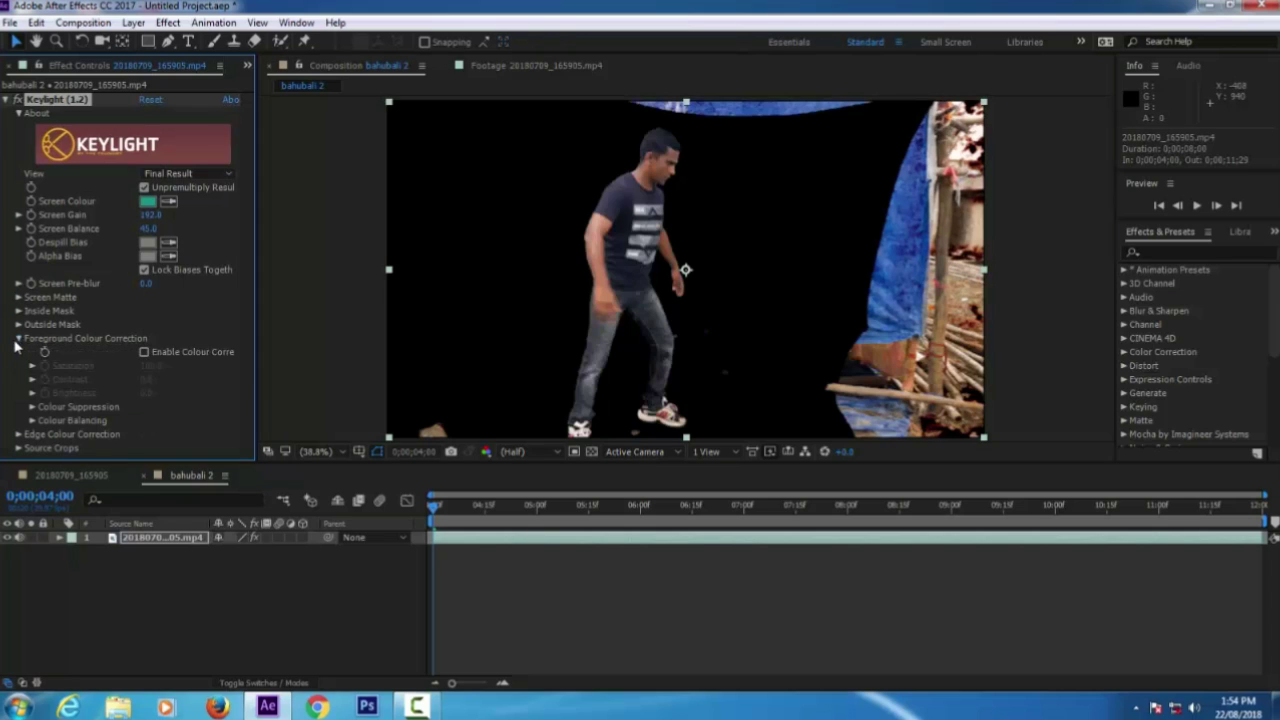
pyautogui.click(144, 353)
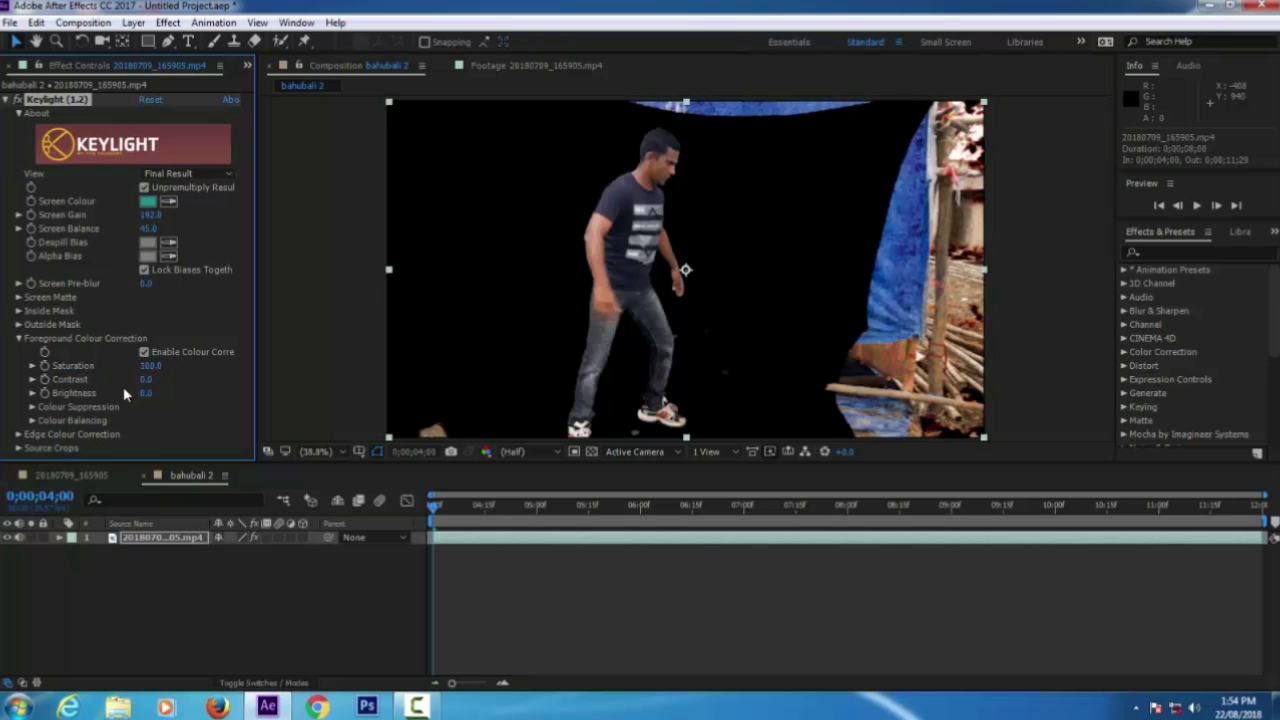
pyautogui.moveTo(148, 370); pyautogui.dragTo(112, 365)
pyautogui.moveTo(195, 367); pyautogui.dragTo(255, 378)
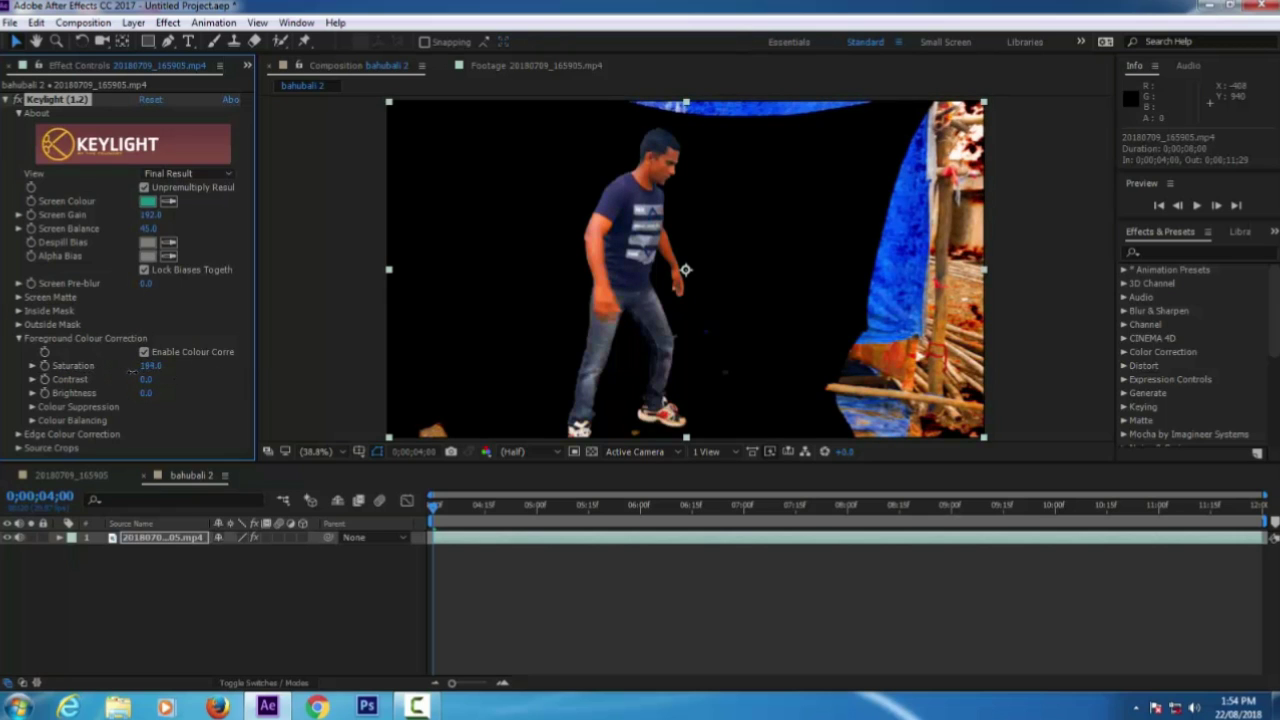
pyautogui.moveTo(90, 378); pyautogui.dragTo(72, 379)
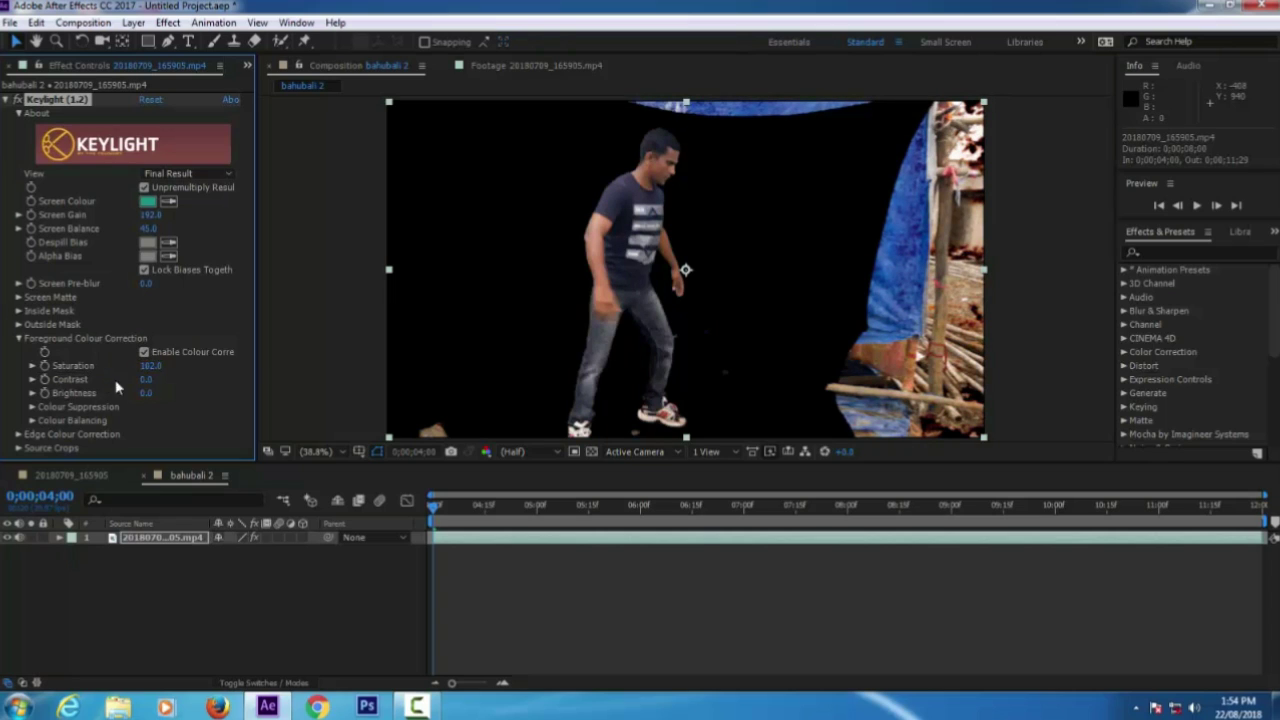
pyautogui.moveTo(146, 379)
pyautogui.mouseDown()
pyautogui.moveTo(187, 406)
pyautogui.moveTo(160, 393)
pyautogui.moveTo(165, 403)
pyautogui.mouseUp()
pyautogui.click(296, 270)
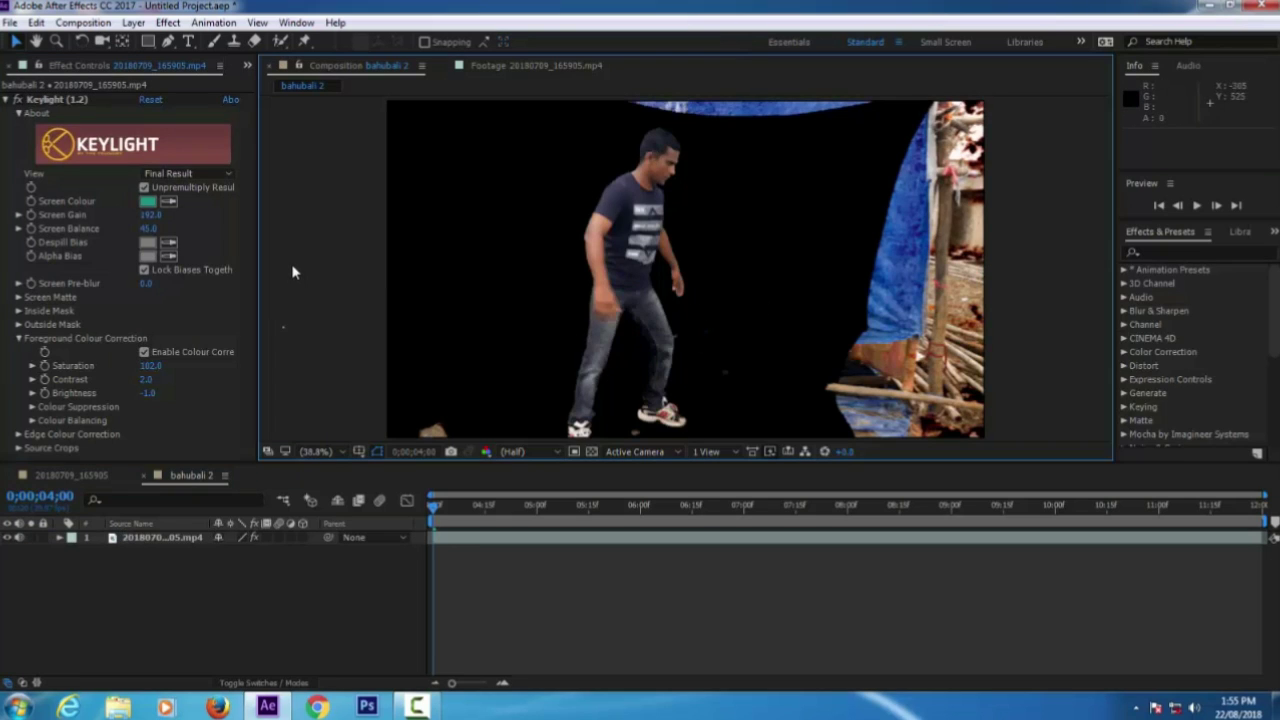
pyautogui.click(37, 101)
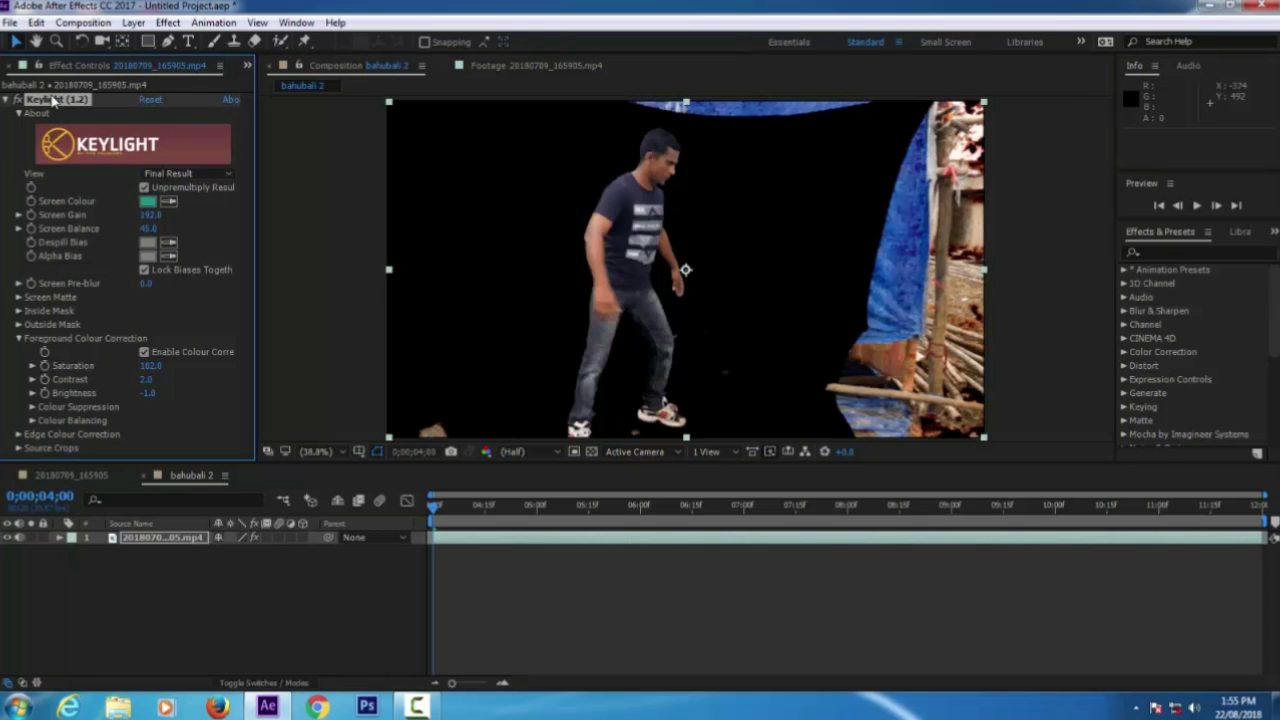
# Delete the Keylight effect from the bahubali 2 layer and switch to the Pen tool
pyautogui.press('Delete')
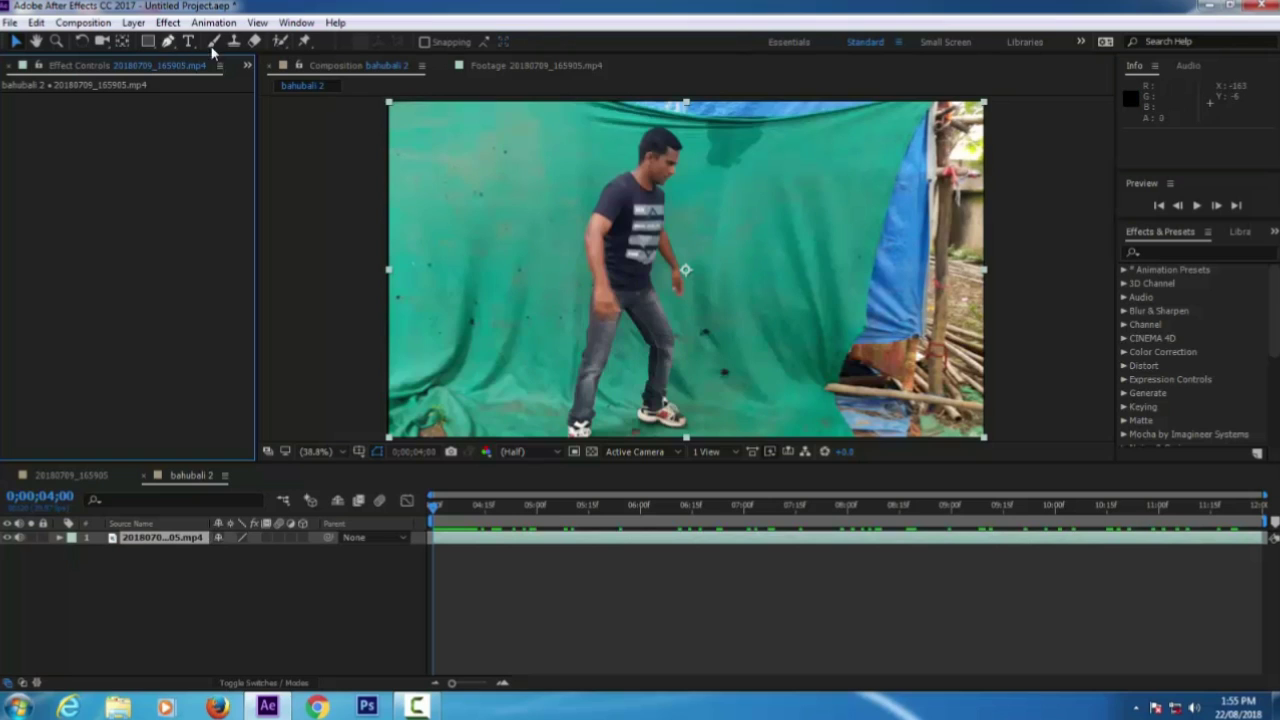
pyautogui.click(168, 42)
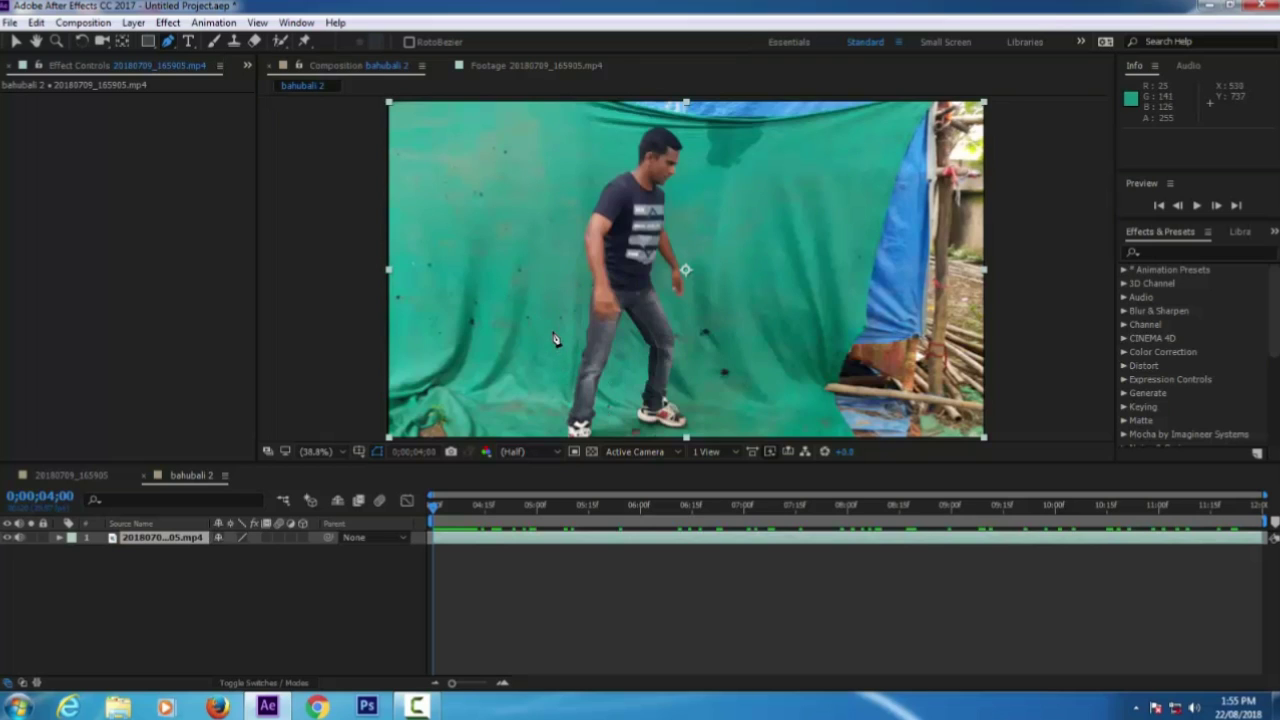
# Zoom the viewer out, then place mask points up the man's left side and over his head
pyautogui.press(',')
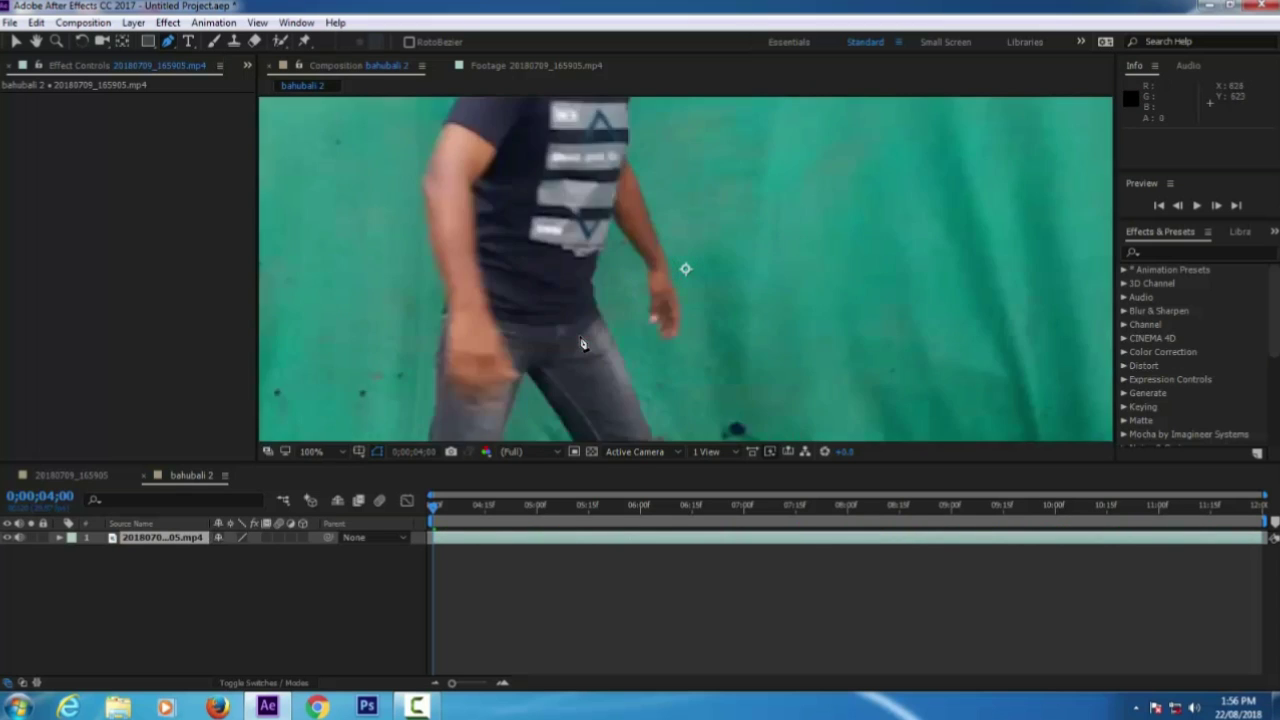
pyautogui.press(',')
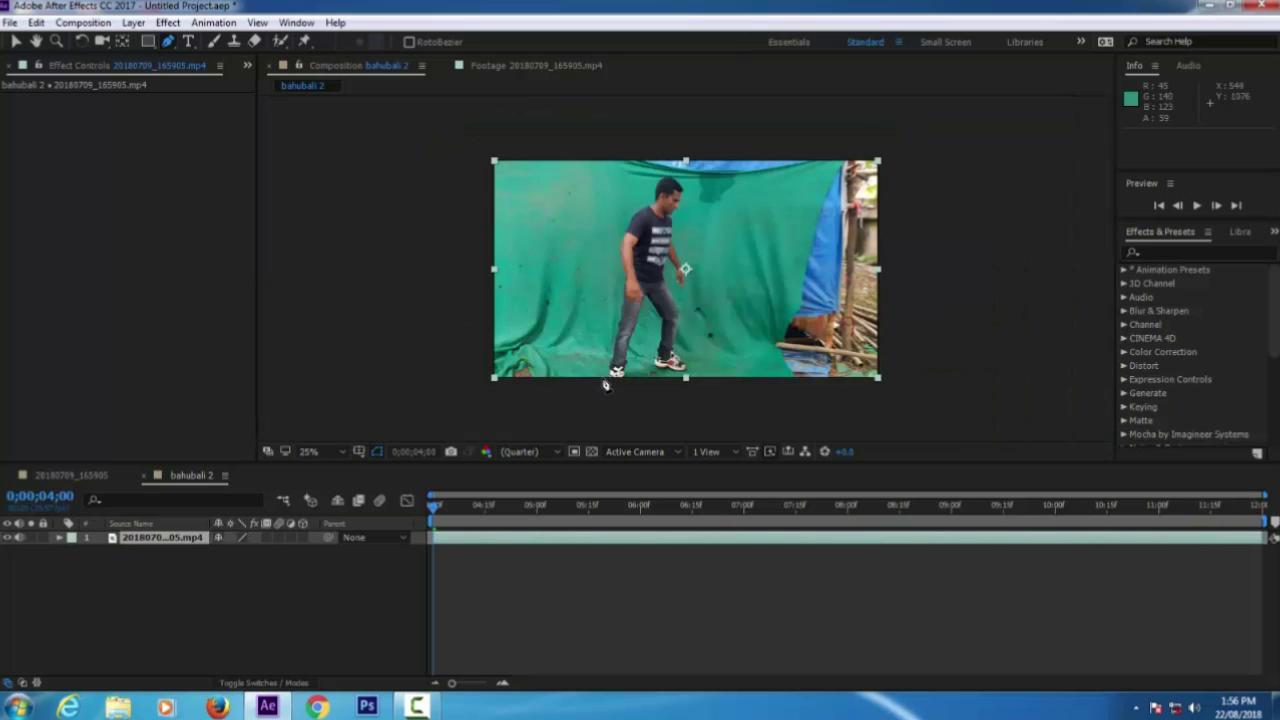
pyautogui.click(603, 376)
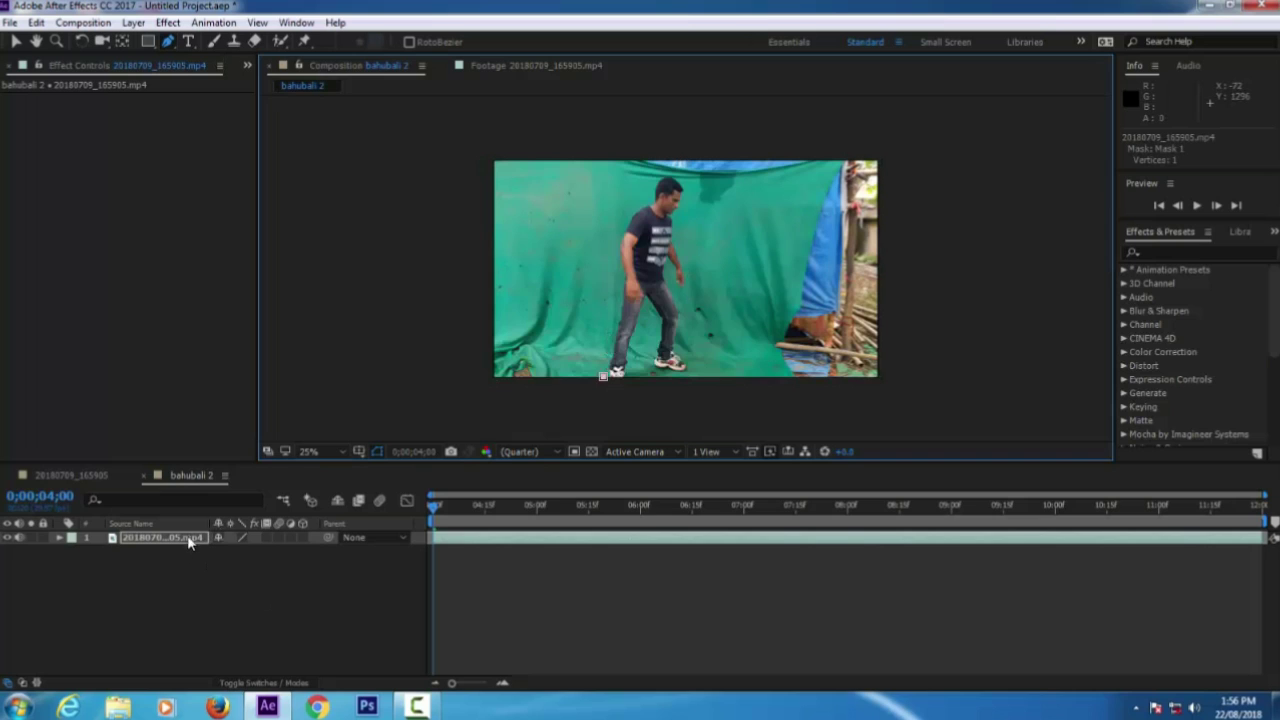
pyautogui.click(606, 338)
pyautogui.click(615, 289)
pyautogui.click(613, 225)
pyautogui.click(631, 190)
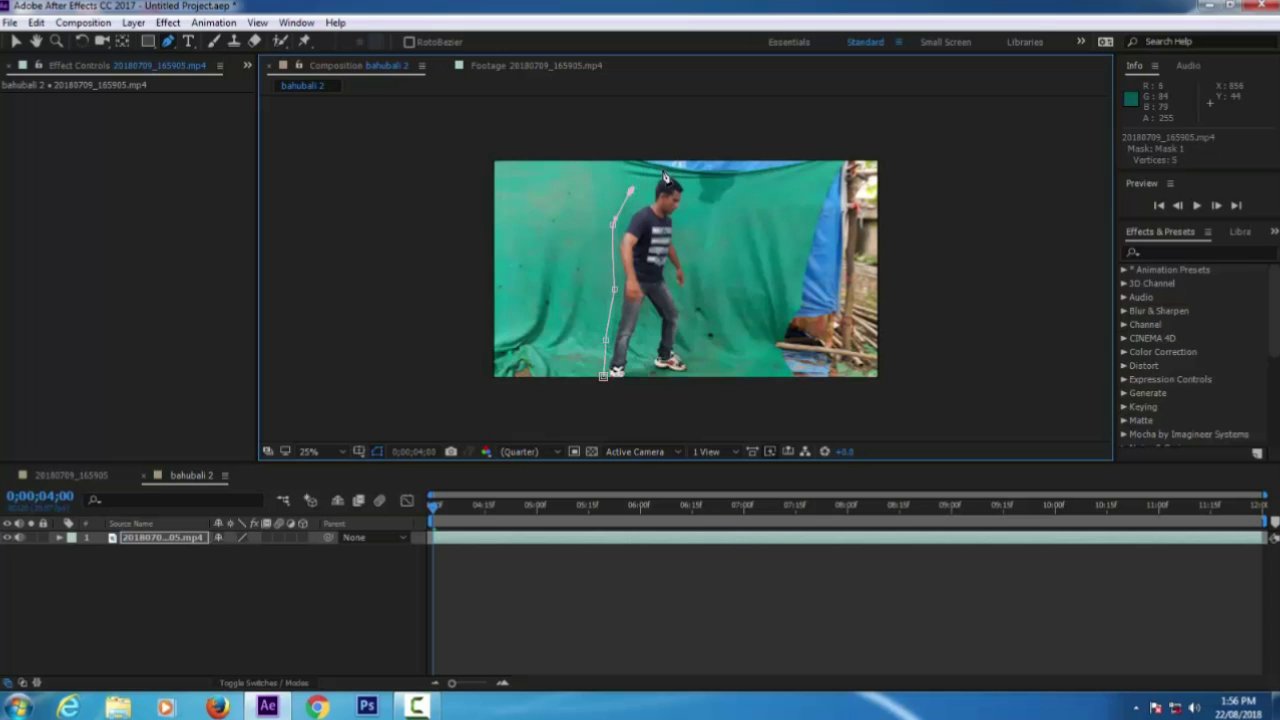
pyautogui.click(661, 172)
pyautogui.click(686, 176)
# Continue the mask down his right side to the feet and close the 14-point path
pyautogui.click(691, 193)
pyautogui.click(688, 222)
pyautogui.click(691, 268)
pyautogui.click(690, 290)
pyautogui.click(689, 312)
pyautogui.click(689, 321)
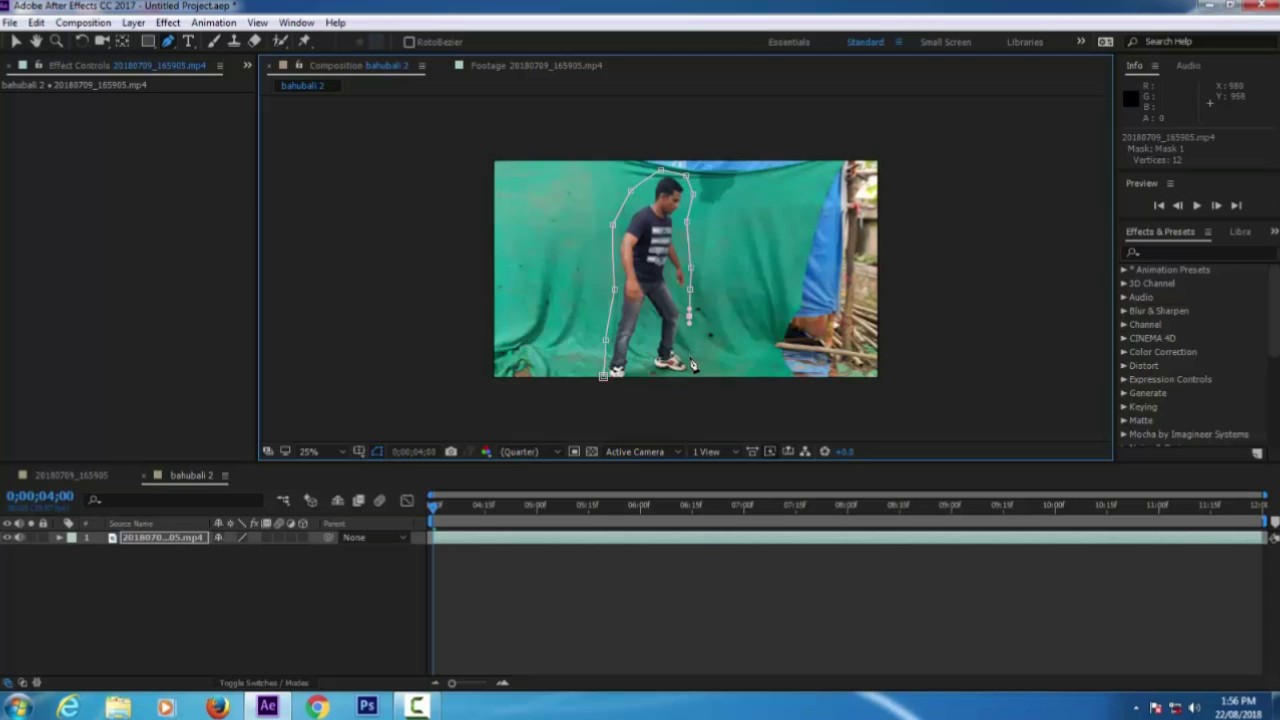
pyautogui.click(696, 364)
pyautogui.click(693, 376)
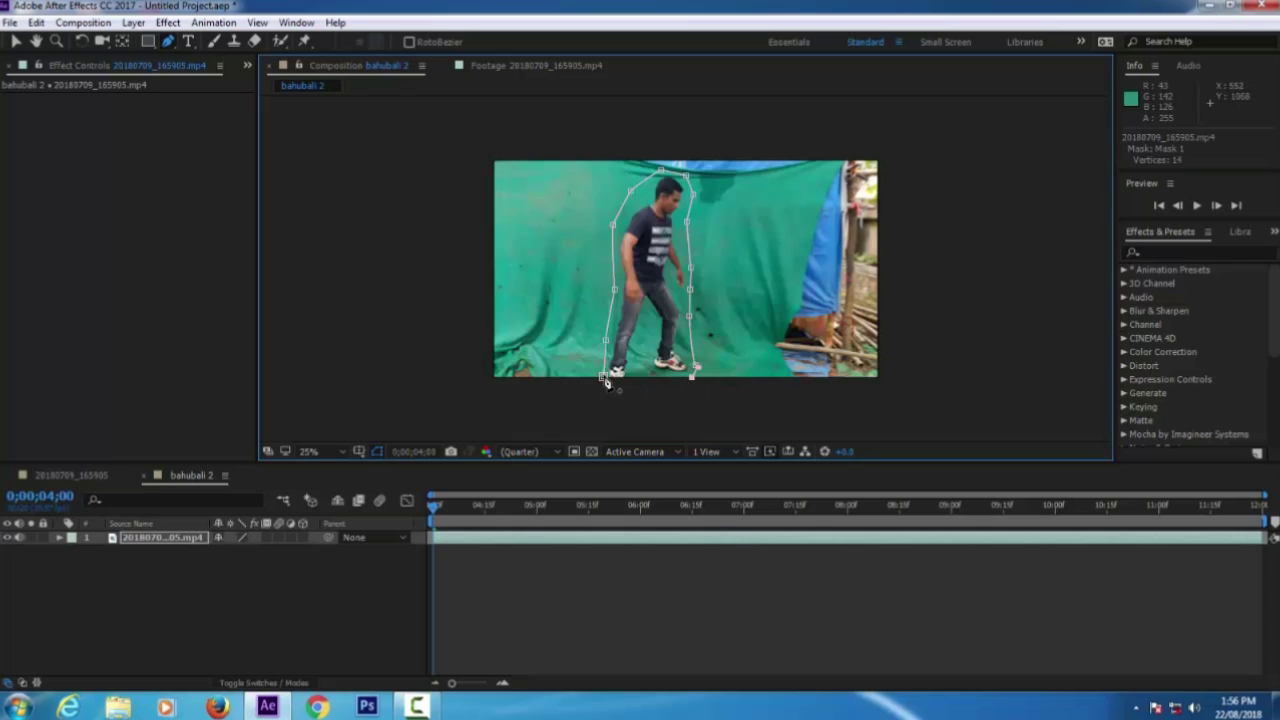
pyautogui.click(603, 377)
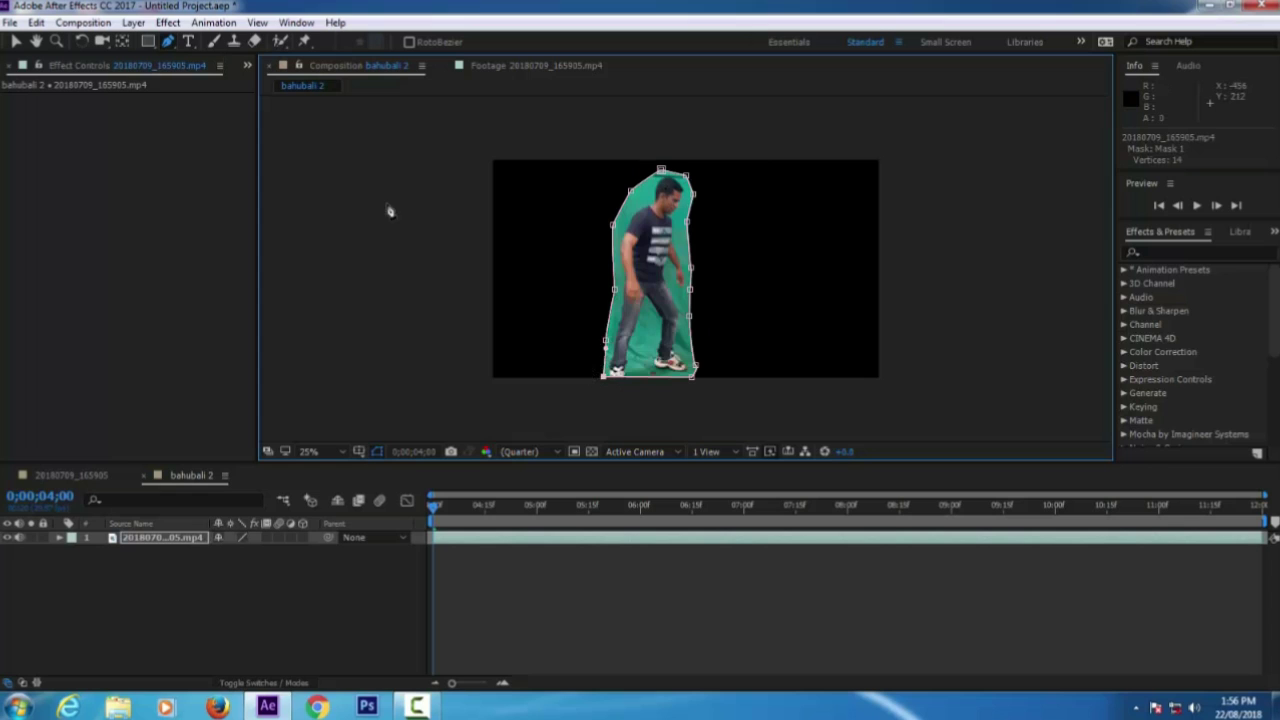
# Reapply Keylight (1.2), sample the green backdrop as Screen Colour, and raise Screen Gain to 192.0
pyautogui.click(16, 41)
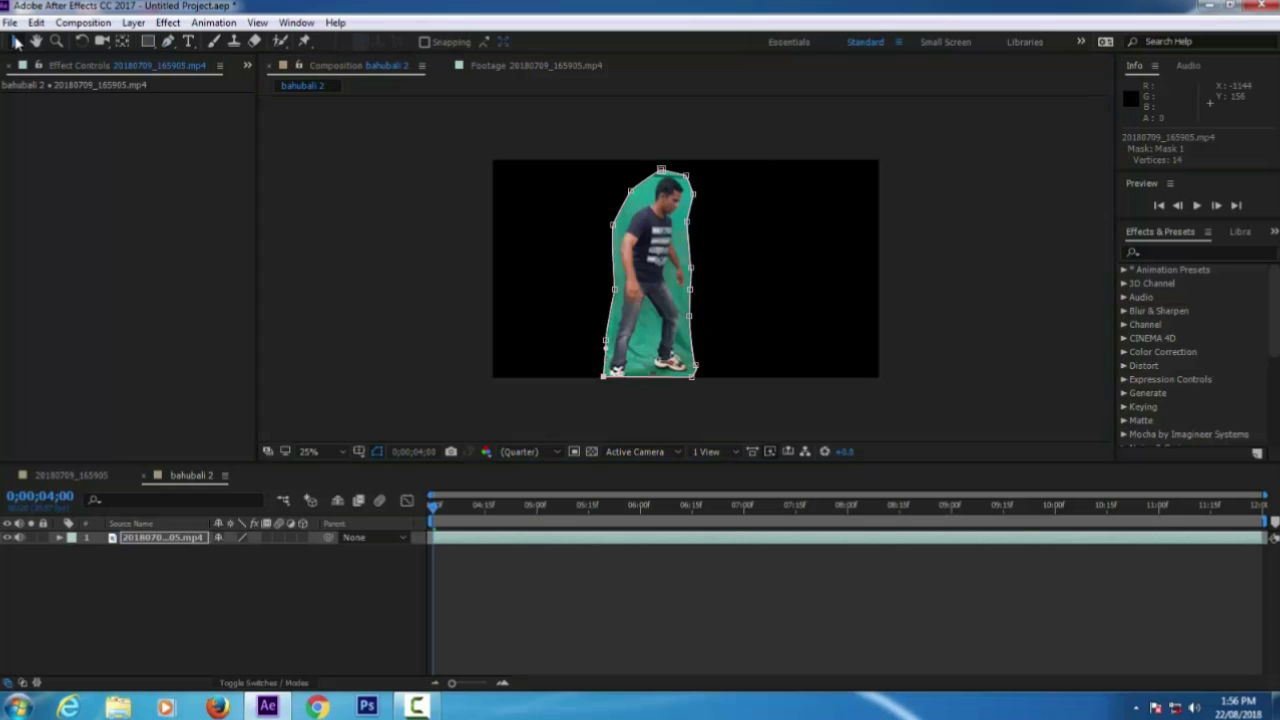
pyautogui.click(168, 23)
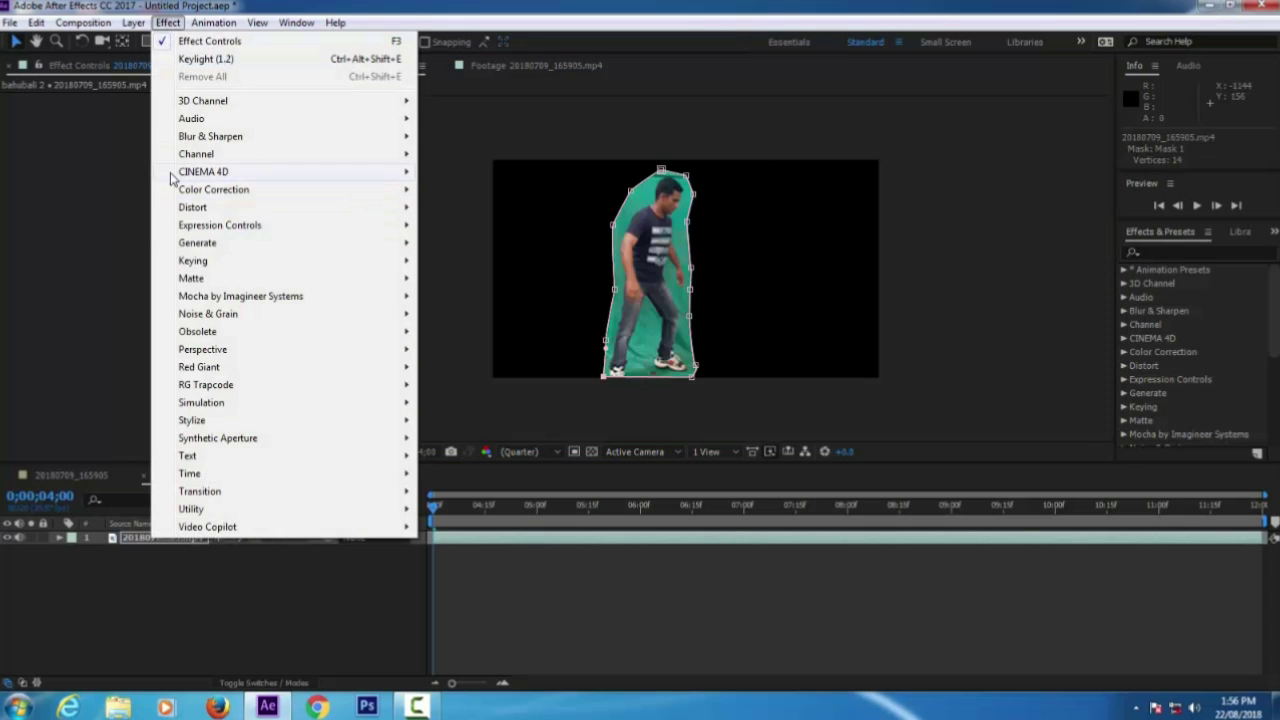
pyautogui.moveTo(200, 263)
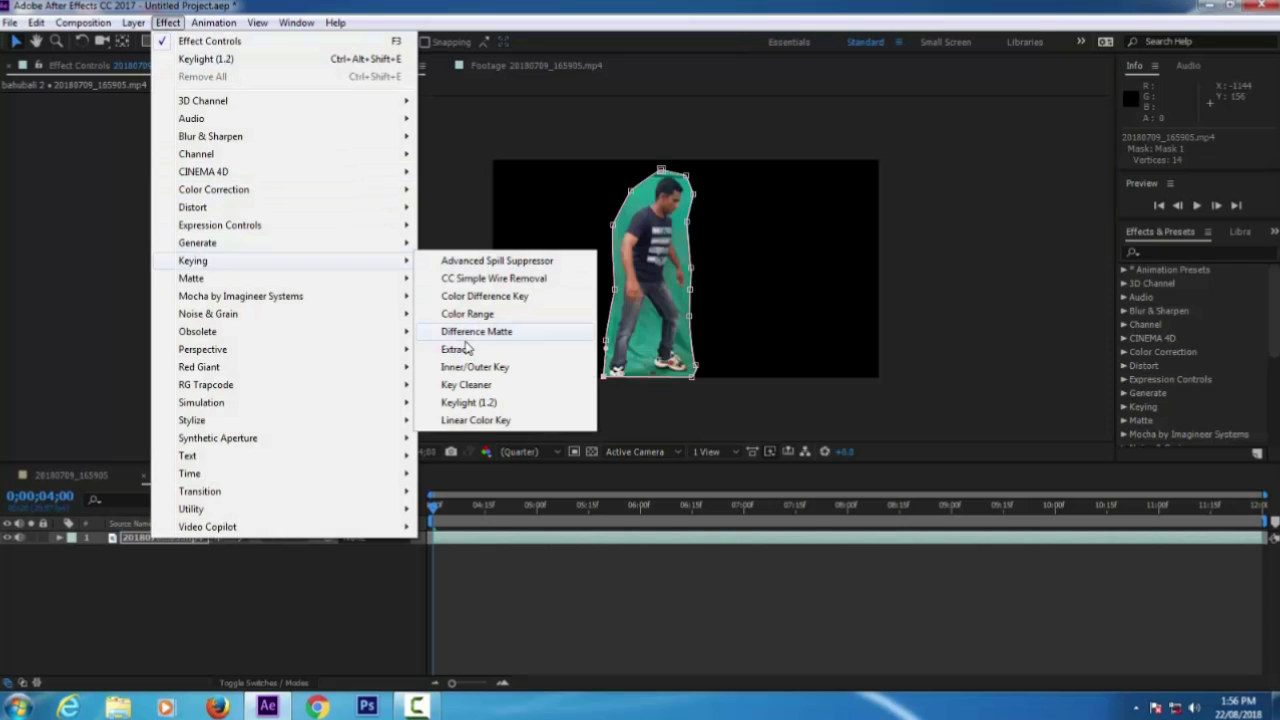
pyautogui.click(477, 405)
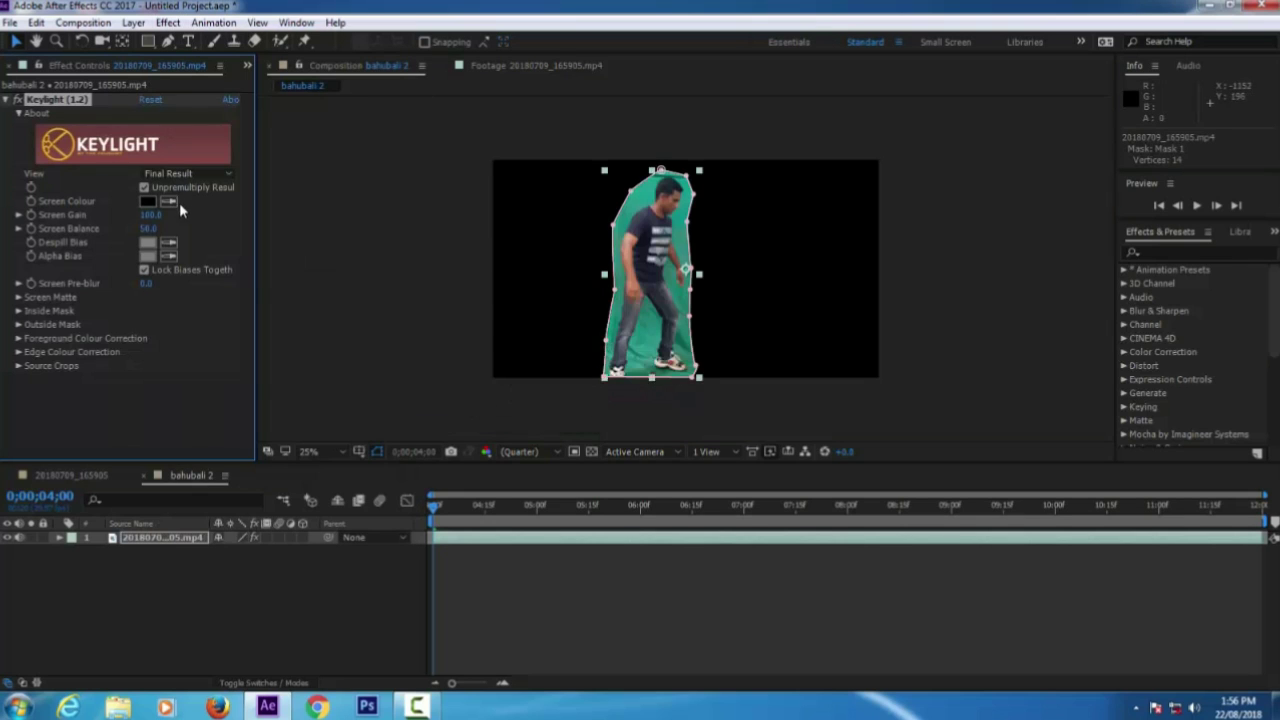
pyautogui.click(169, 201)
pyautogui.click(687, 212)
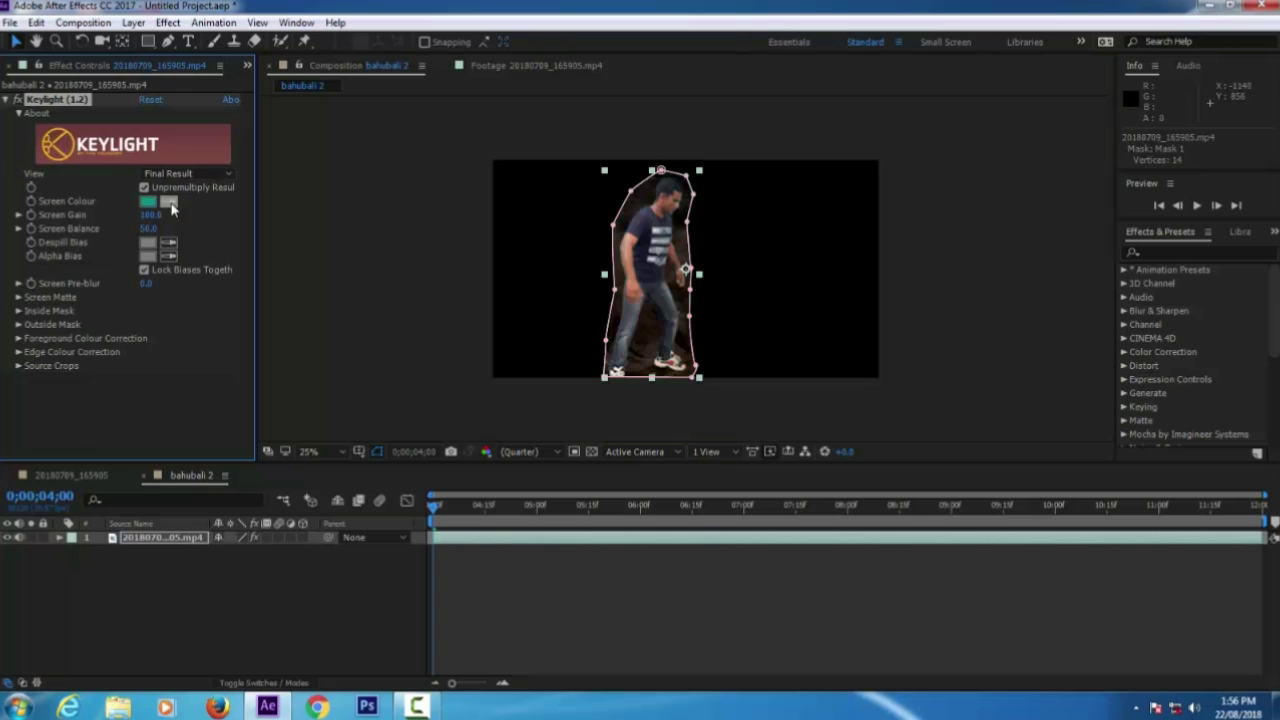
pyautogui.moveTo(150, 215); pyautogui.dragTo(183, 216)
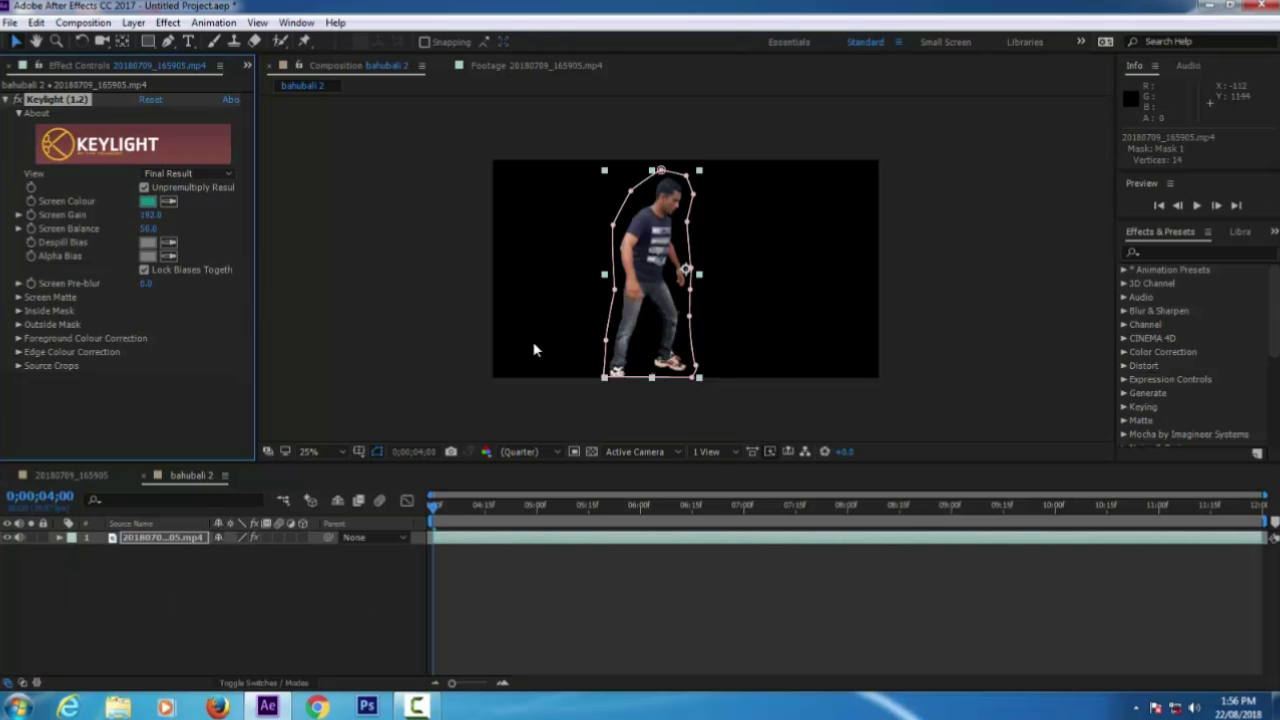
# Preview the keyed footage and pull a mask point outward to include the man's hand
pyautogui.click(178, 588)
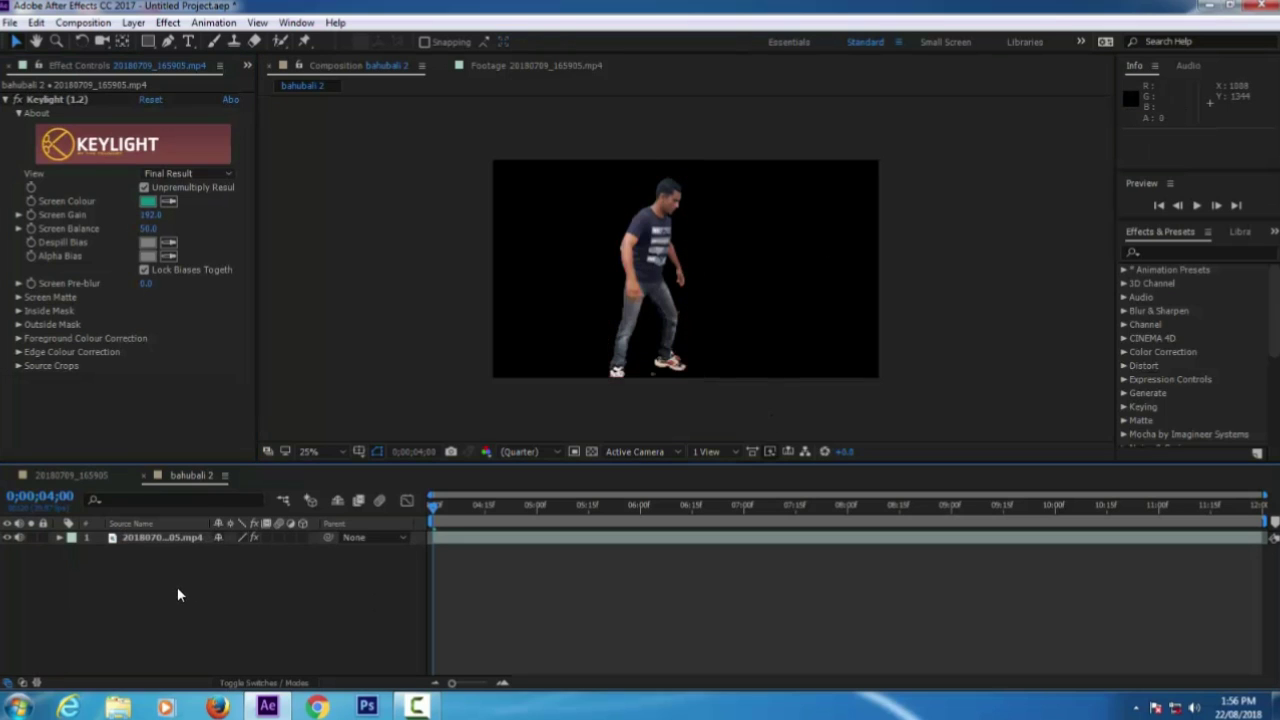
pyautogui.press('space')
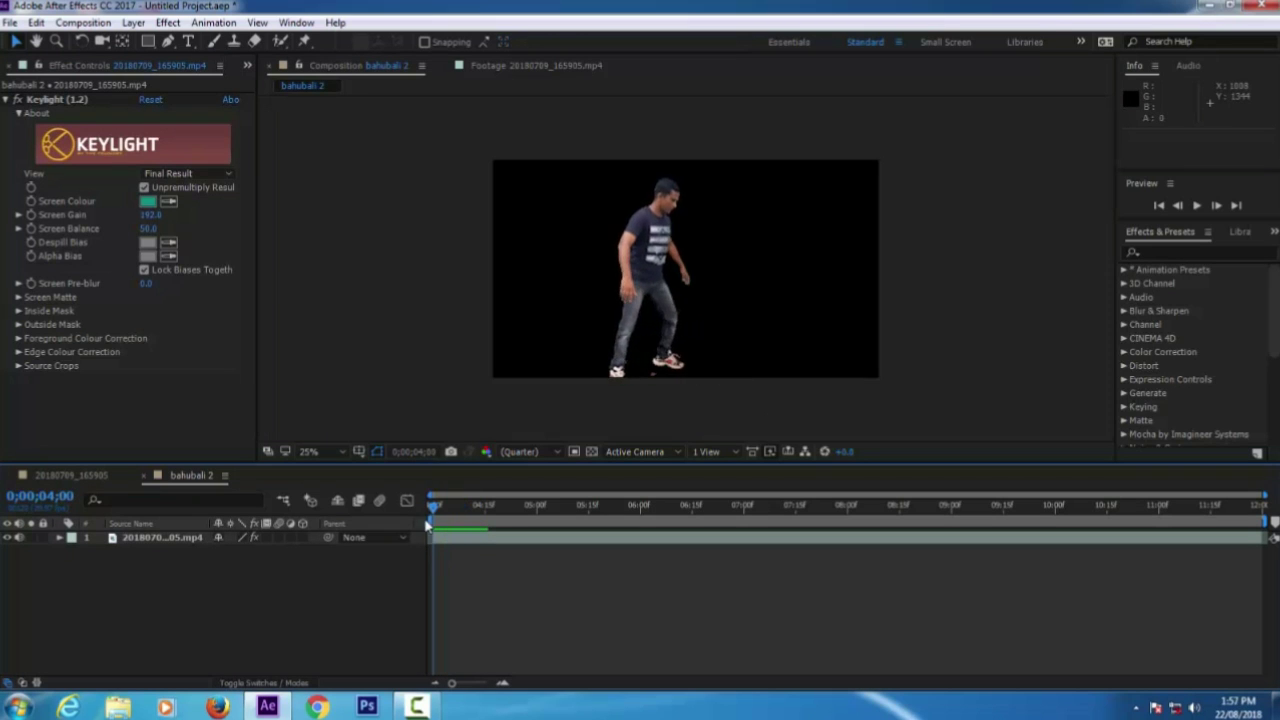
pyautogui.click(233, 537)
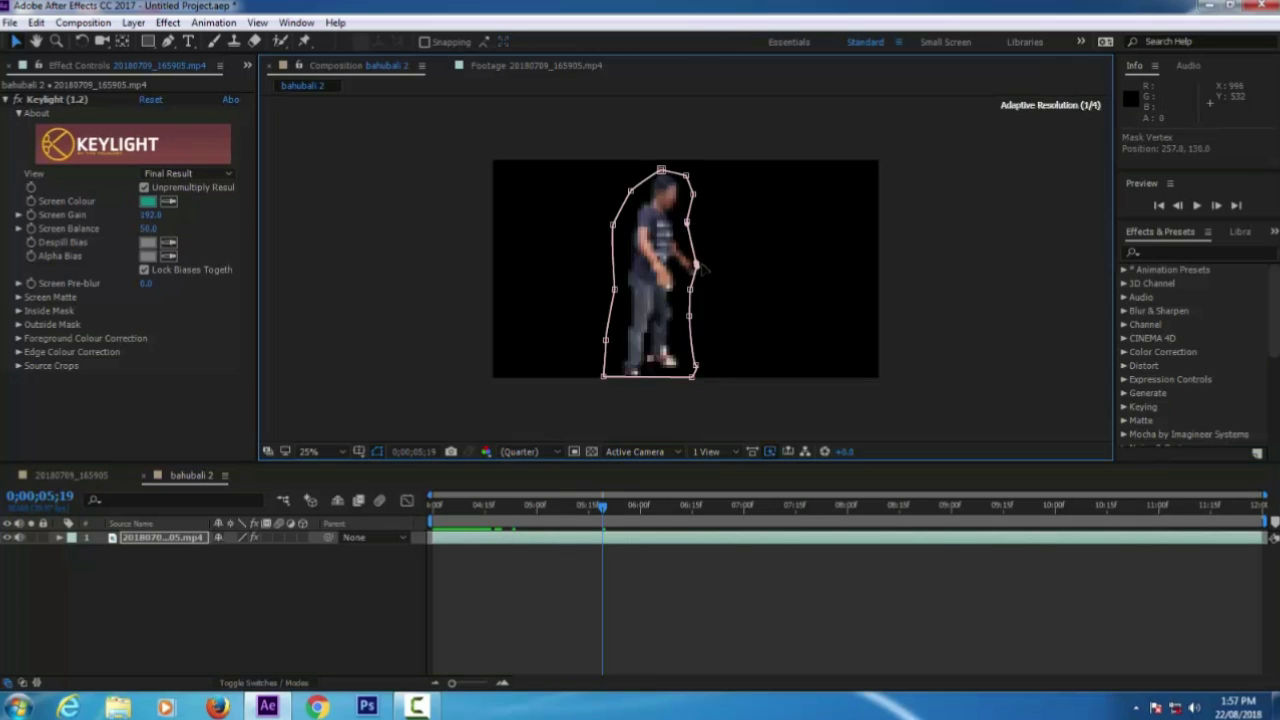
pyautogui.moveTo(697, 271)
pyautogui.mouseDown()
pyautogui.moveTo(715, 265)
pyautogui.moveTo(693, 318)
pyautogui.mouseUp()
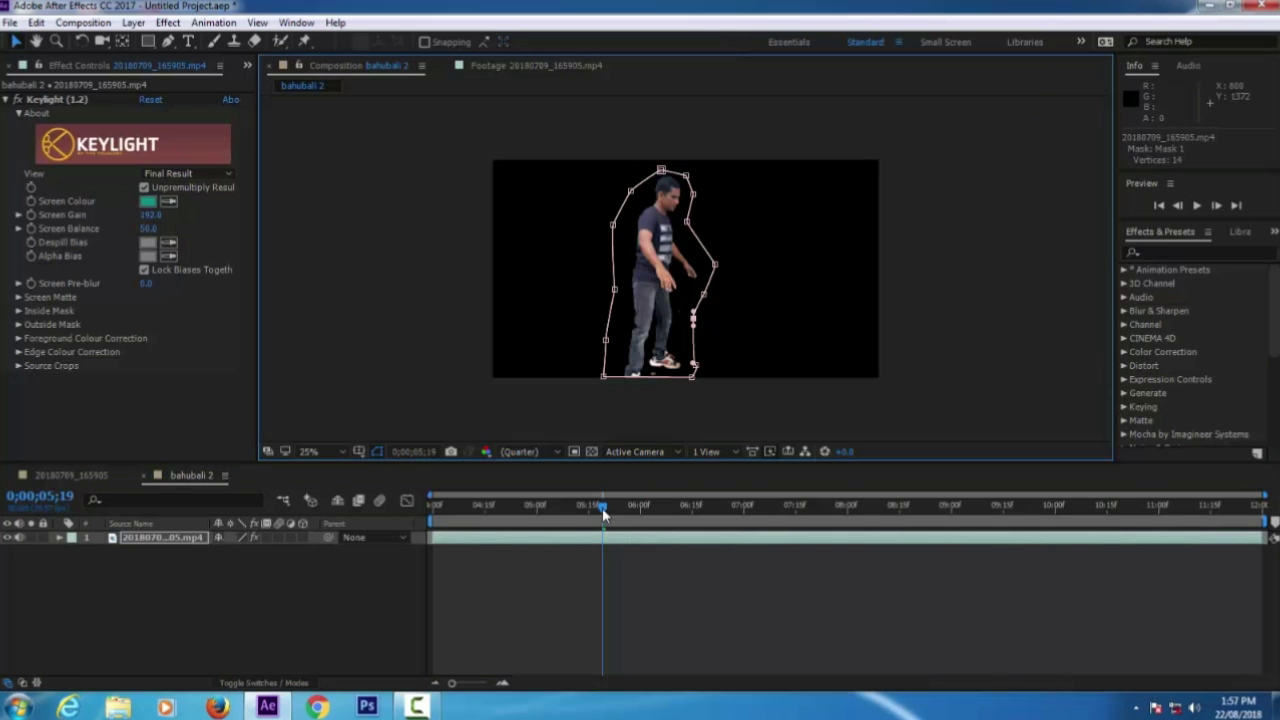
# At a later frame, widen the mask around both arms, past the left hip, and above the head
pyautogui.moveTo(602, 508); pyautogui.dragTo(432, 508)
pyautogui.press('space')
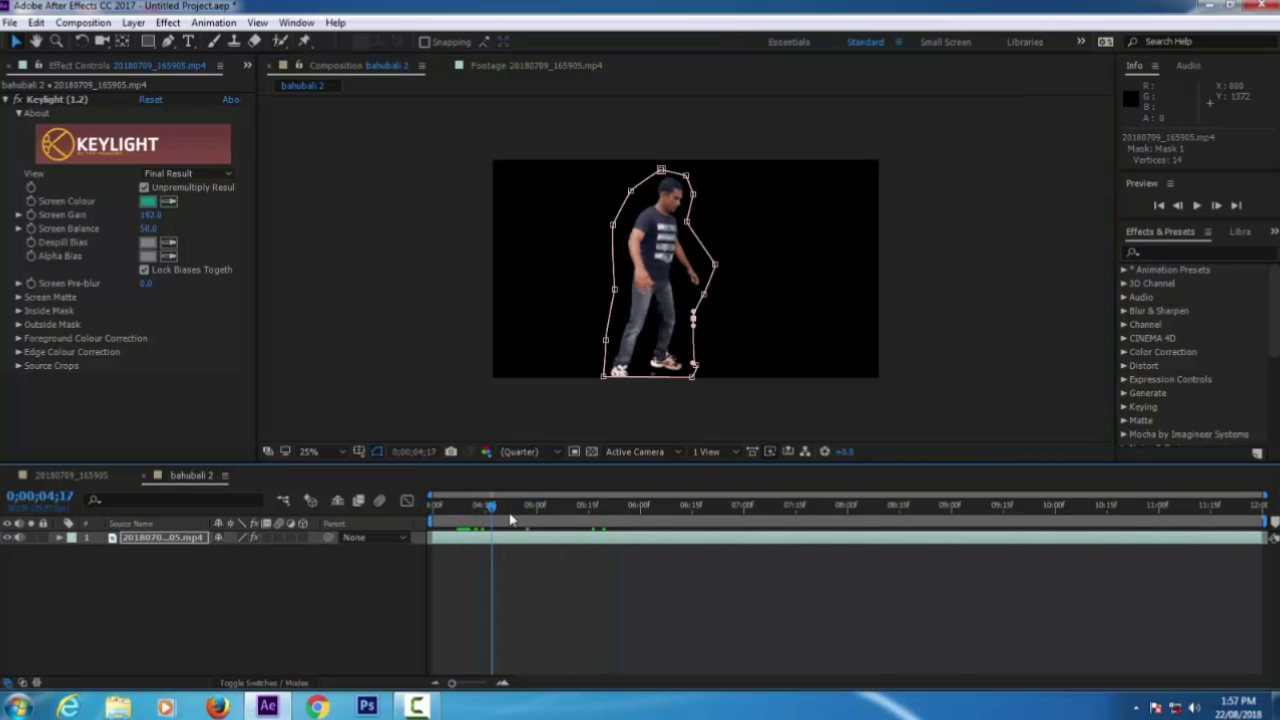
pyautogui.moveTo(510, 518); pyautogui.dragTo(903, 553)
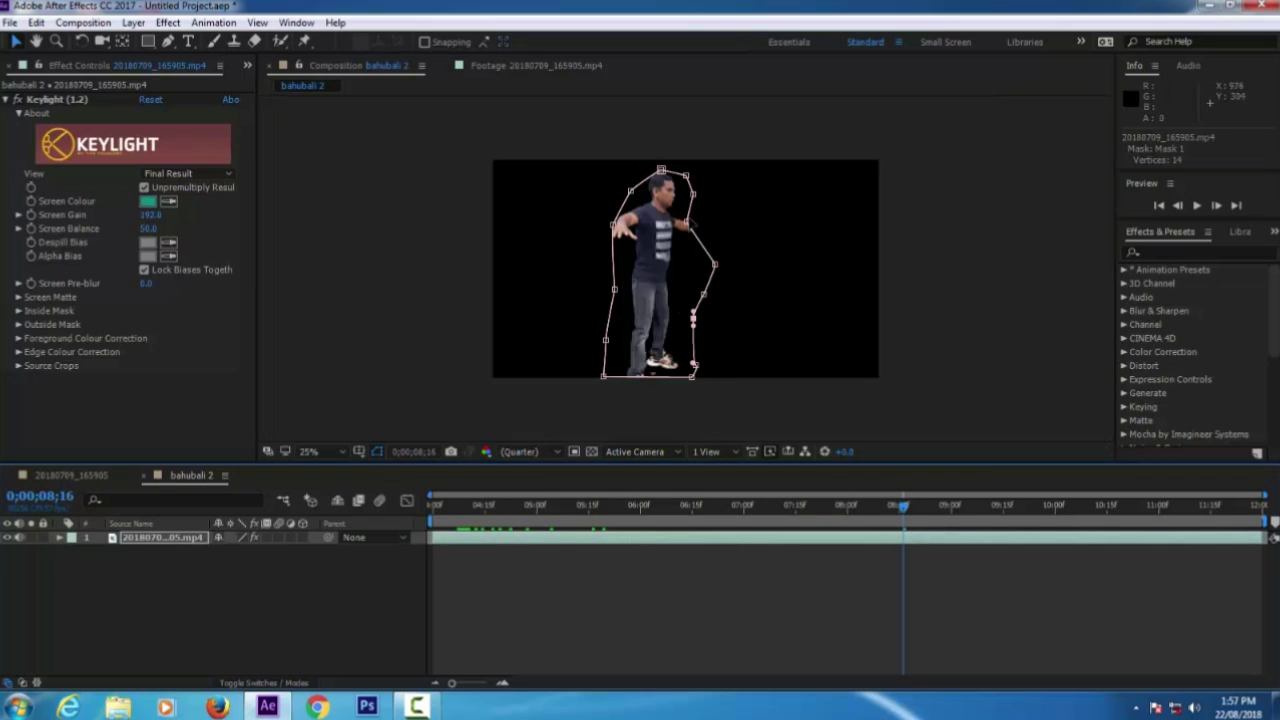
pyautogui.moveTo(689, 222); pyautogui.dragTo(718, 237)
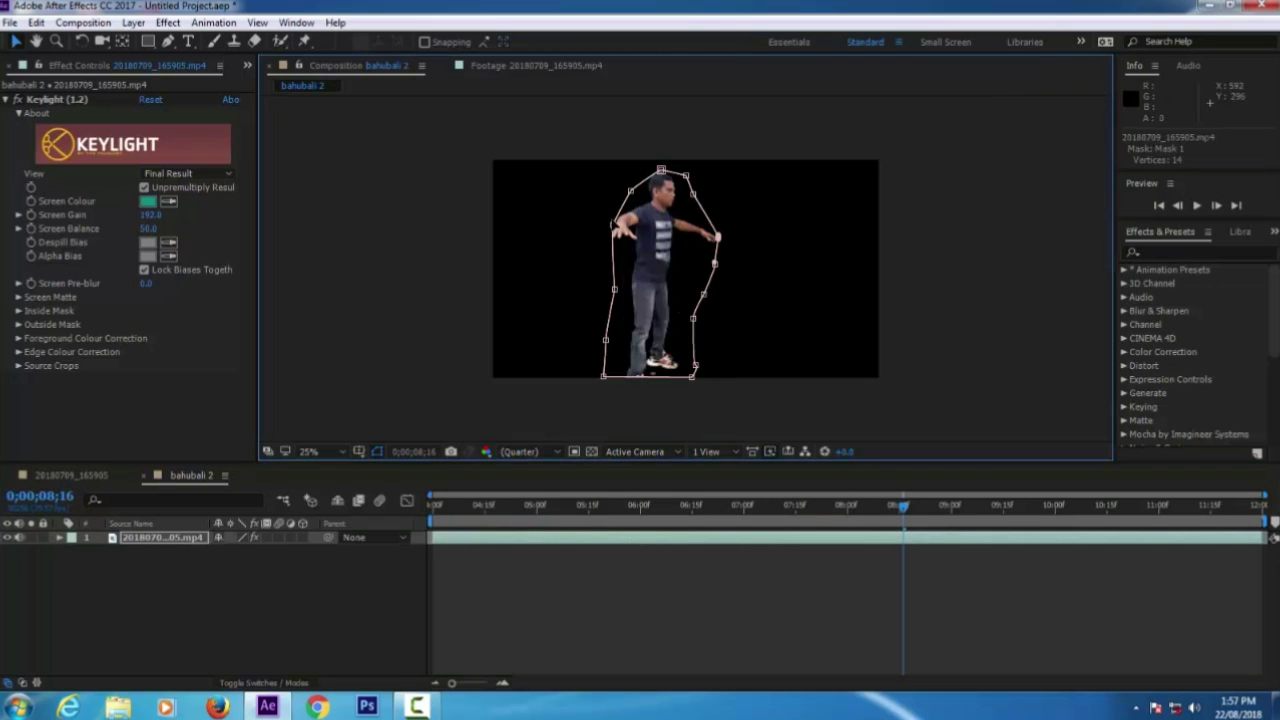
pyautogui.moveTo(612, 223); pyautogui.dragTo(603, 227)
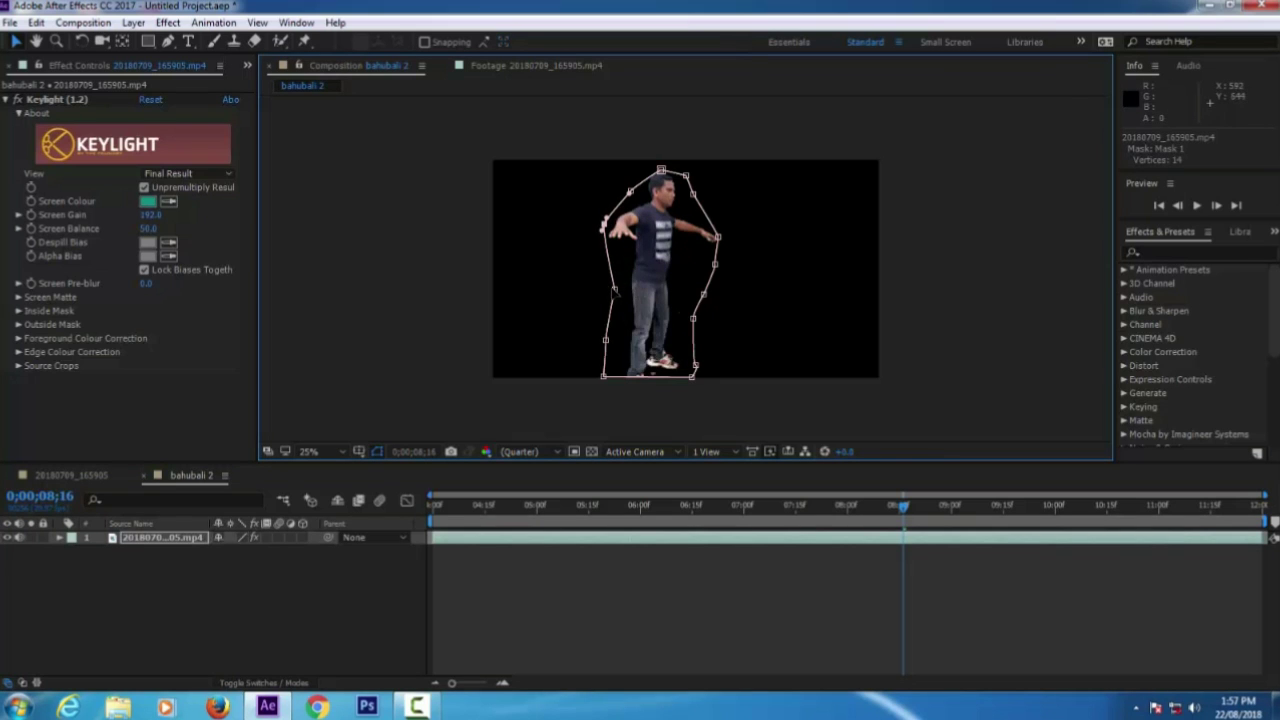
pyautogui.moveTo(612, 290); pyautogui.dragTo(603, 258)
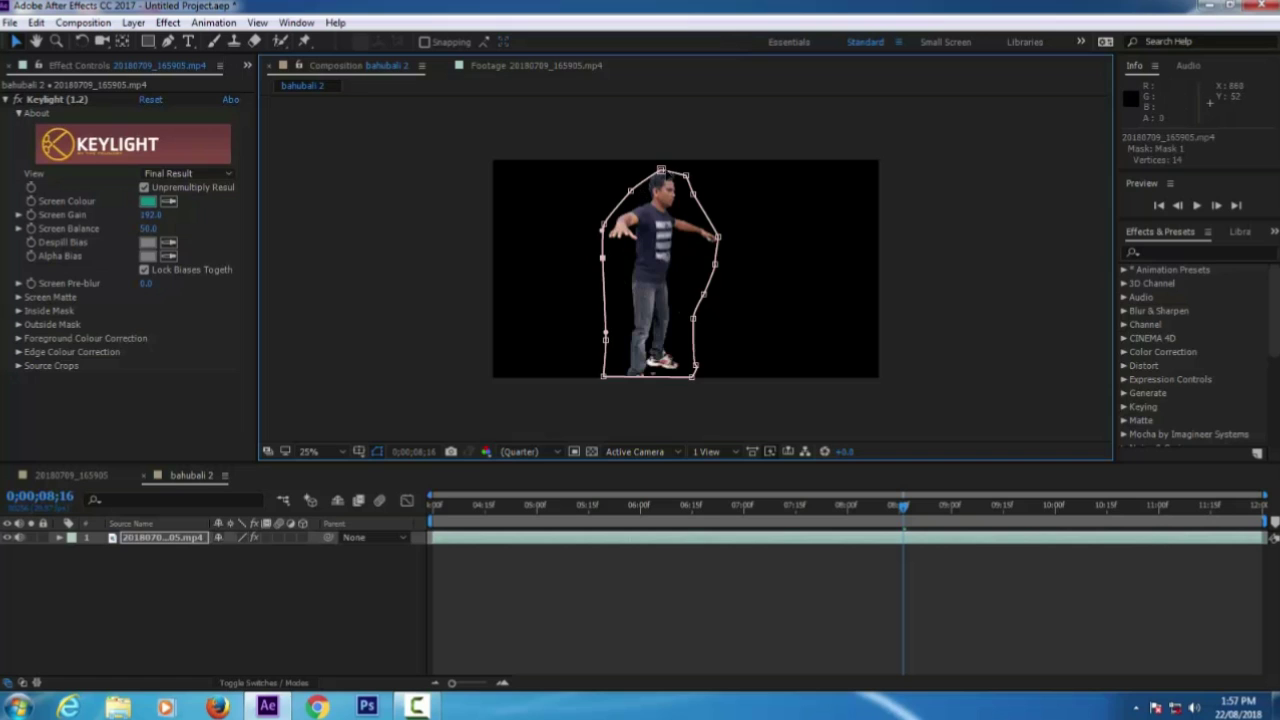
pyautogui.moveTo(661, 170); pyautogui.dragTo(658, 163)
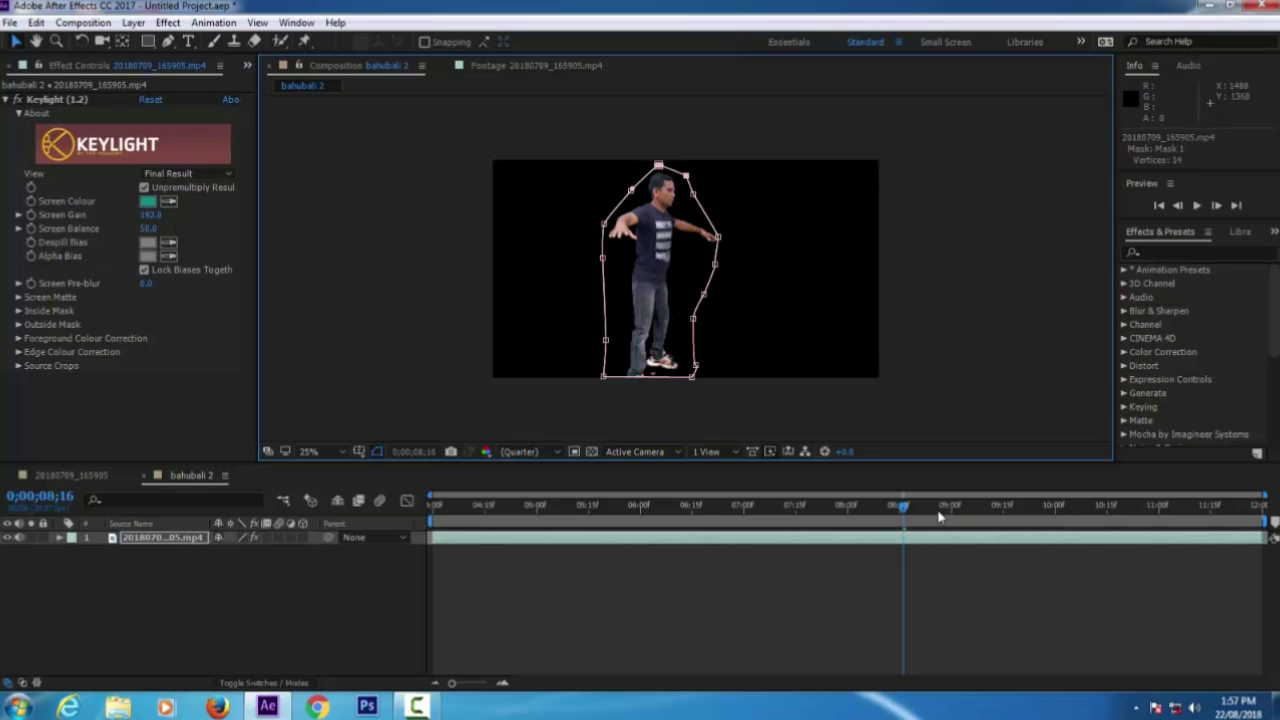
# Check later frames, push the mask past the right hand, and return to the clip start
pyautogui.moveTo(898, 508); pyautogui.dragTo(1013, 510)
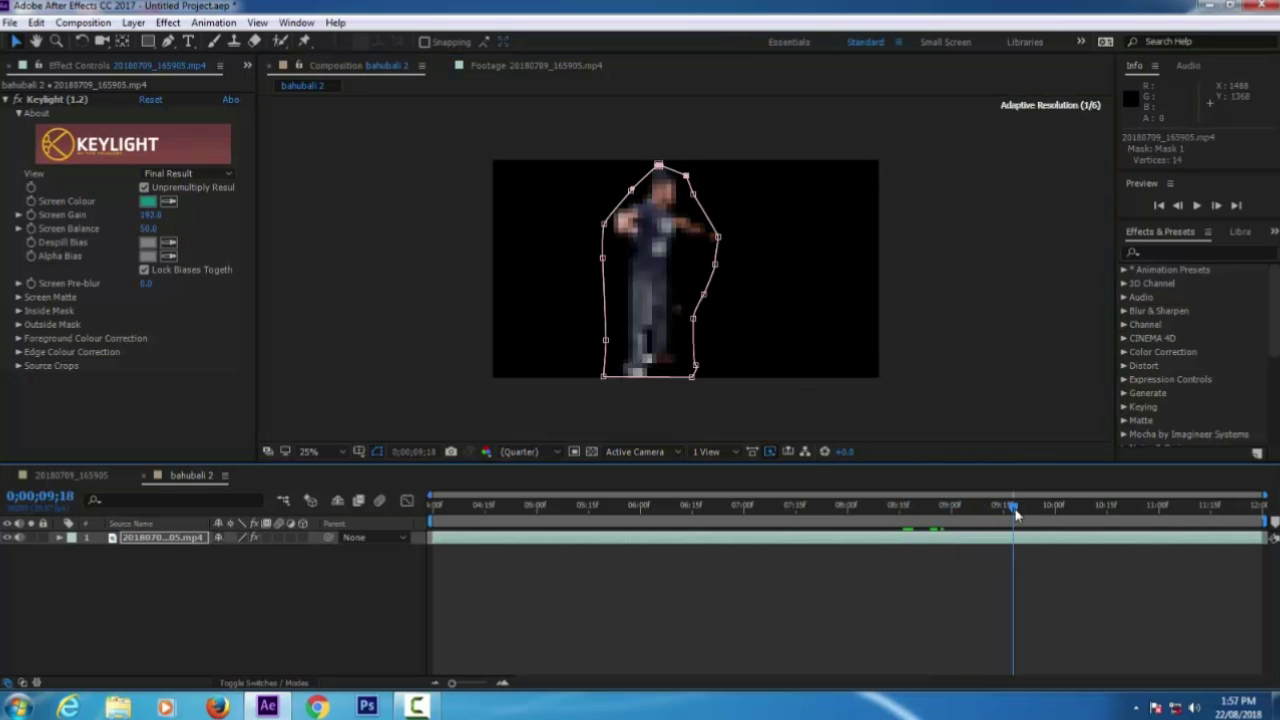
pyautogui.moveTo(718, 238); pyautogui.dragTo(729, 236)
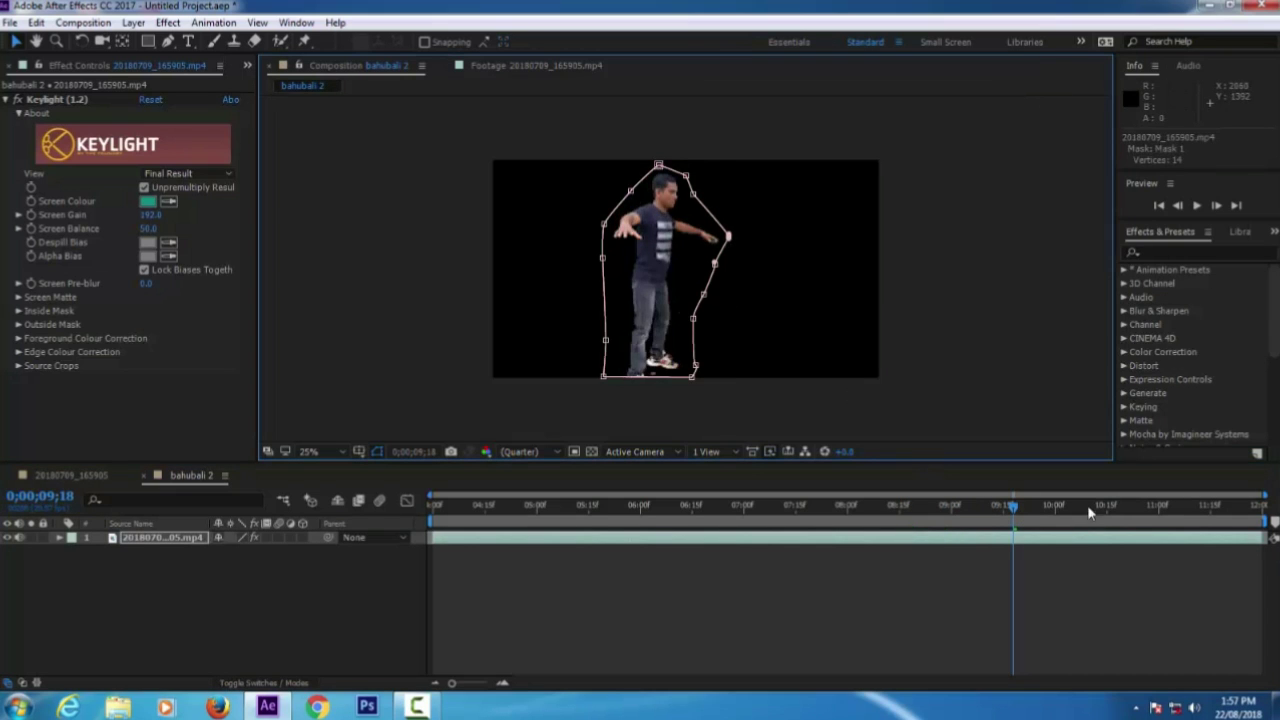
pyautogui.moveTo(1015, 510); pyautogui.dragTo(1240, 543)
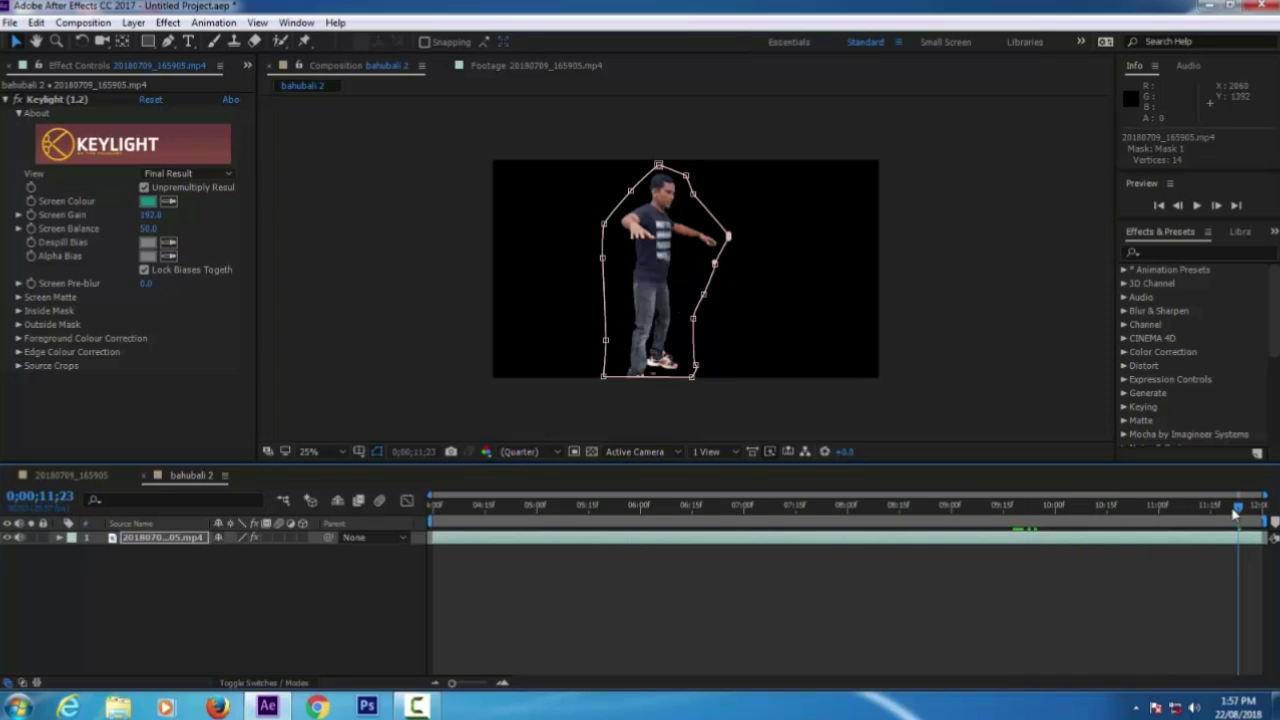
pyautogui.moveTo(1240, 543); pyautogui.dragTo(70, 583)
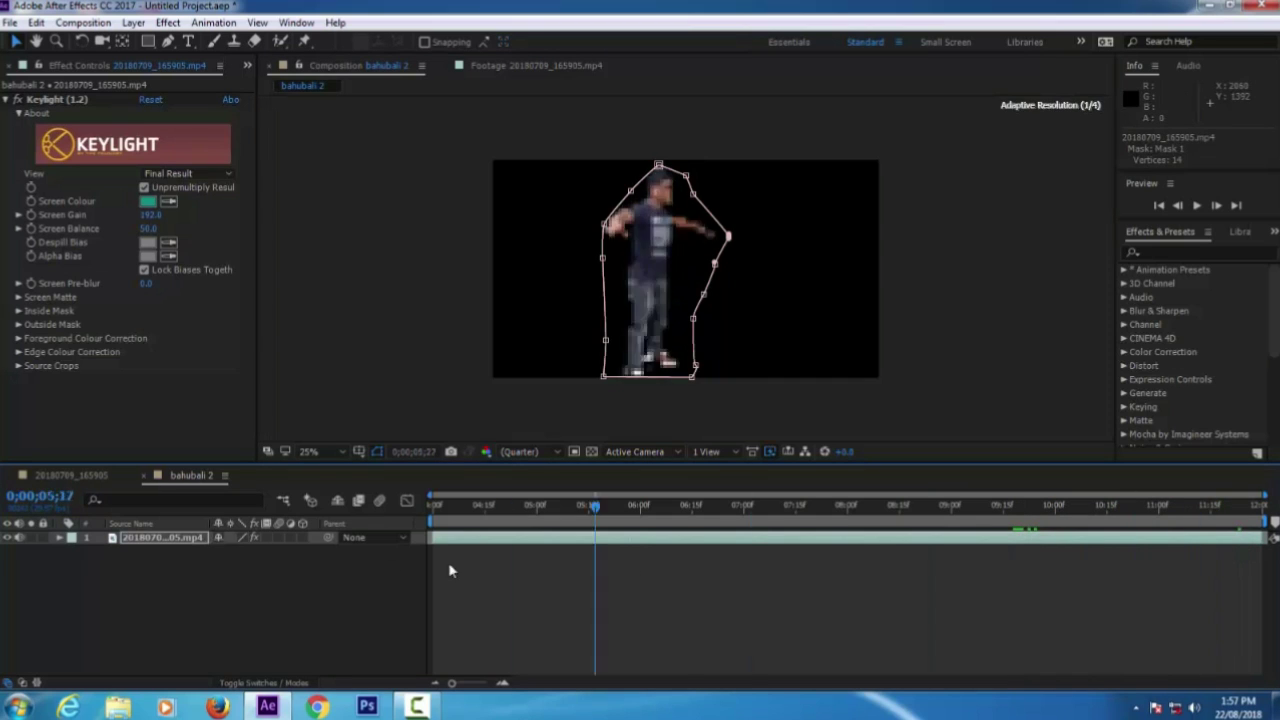
pyautogui.click(1200, 208)
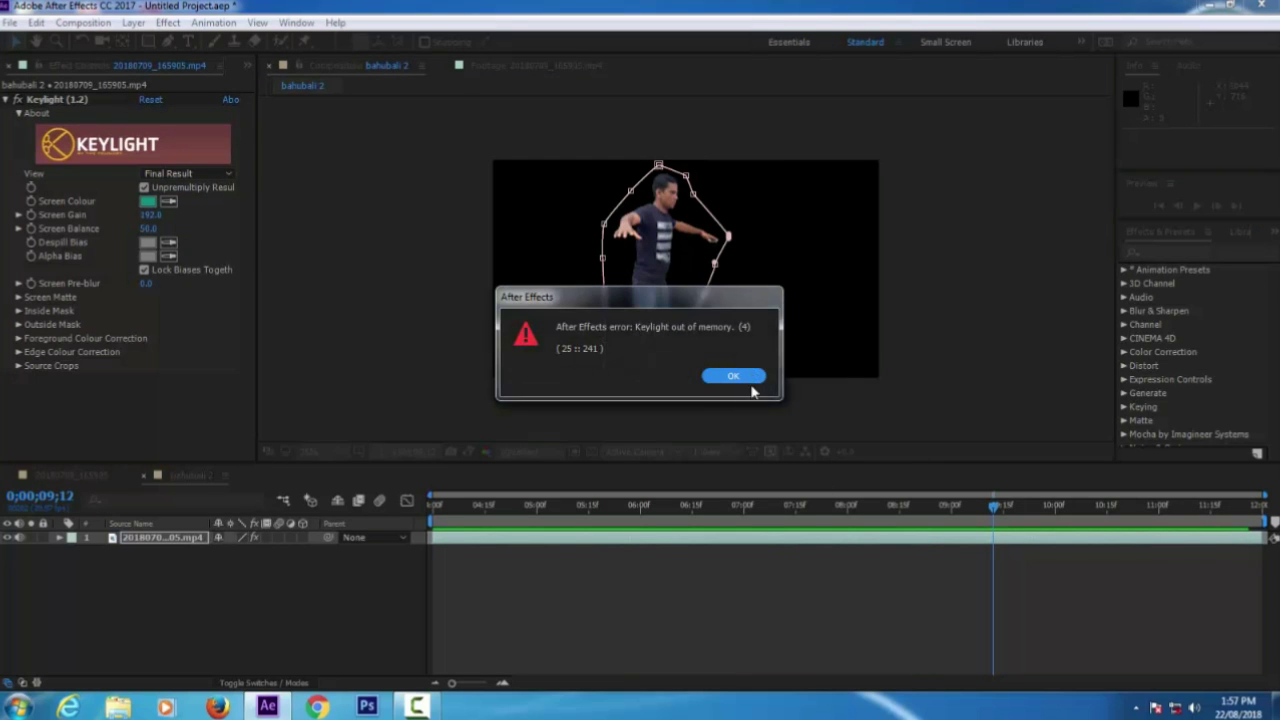
pyautogui.click(740, 377)
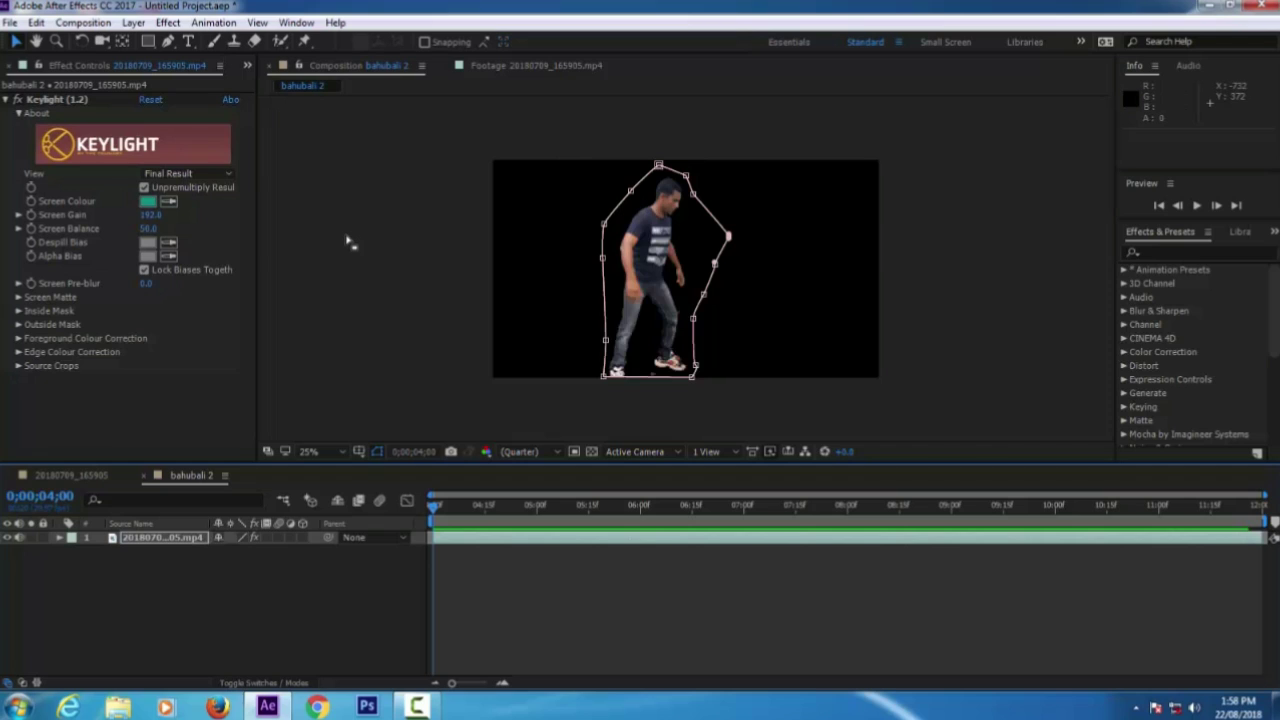
# Switch the dock between Keylight settings and the Project panel, ending on the Project panel with nothing selected
pyautogui.click(247, 64)
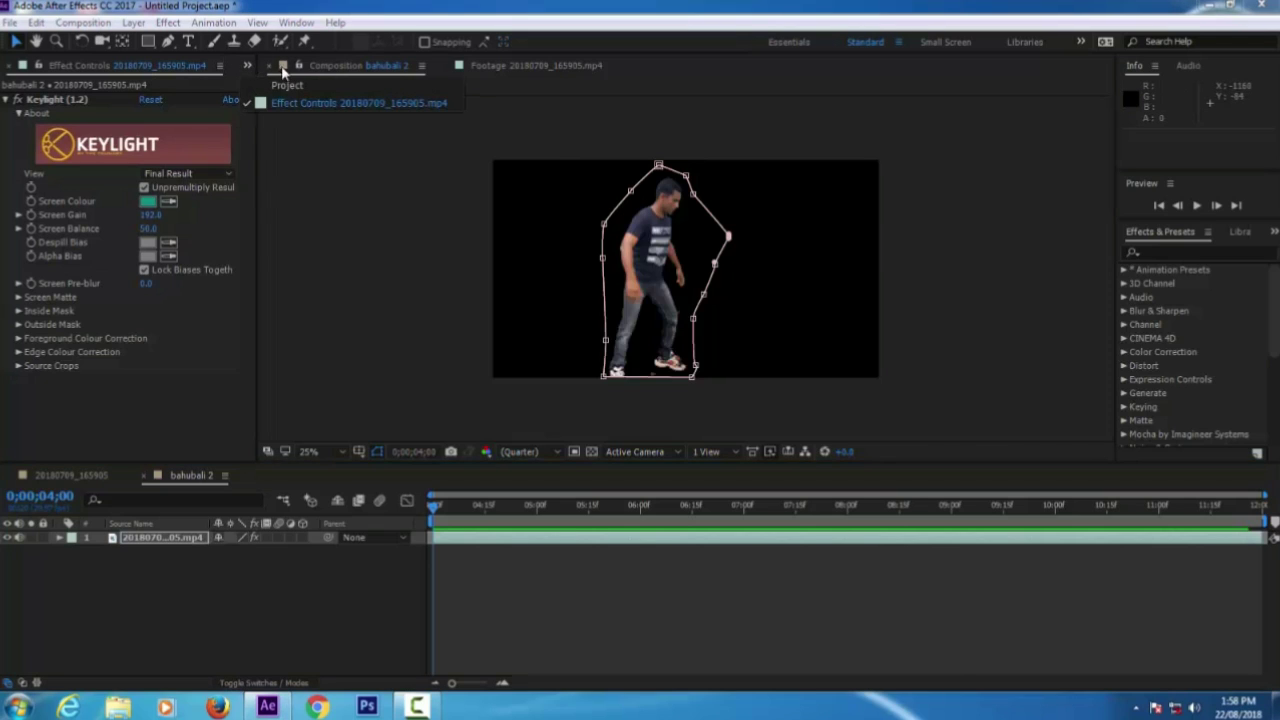
pyautogui.click(288, 86)
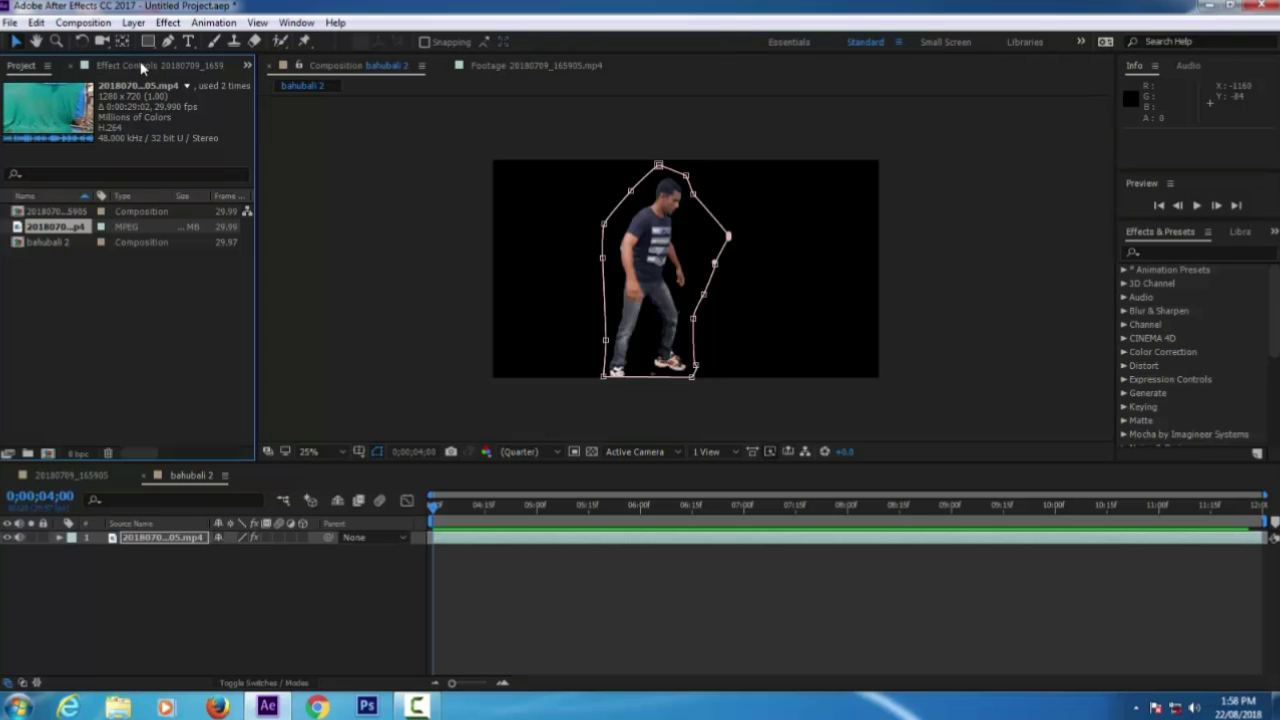
pyautogui.click(155, 541)
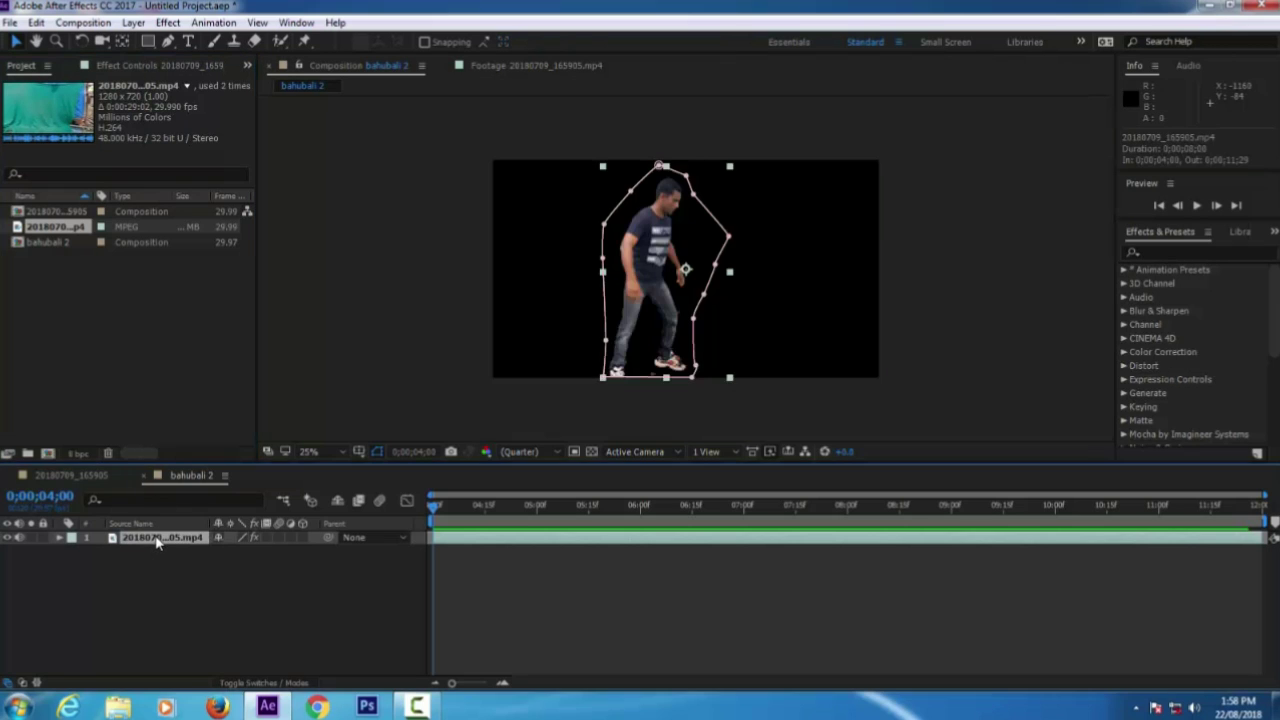
pyautogui.click(143, 68)
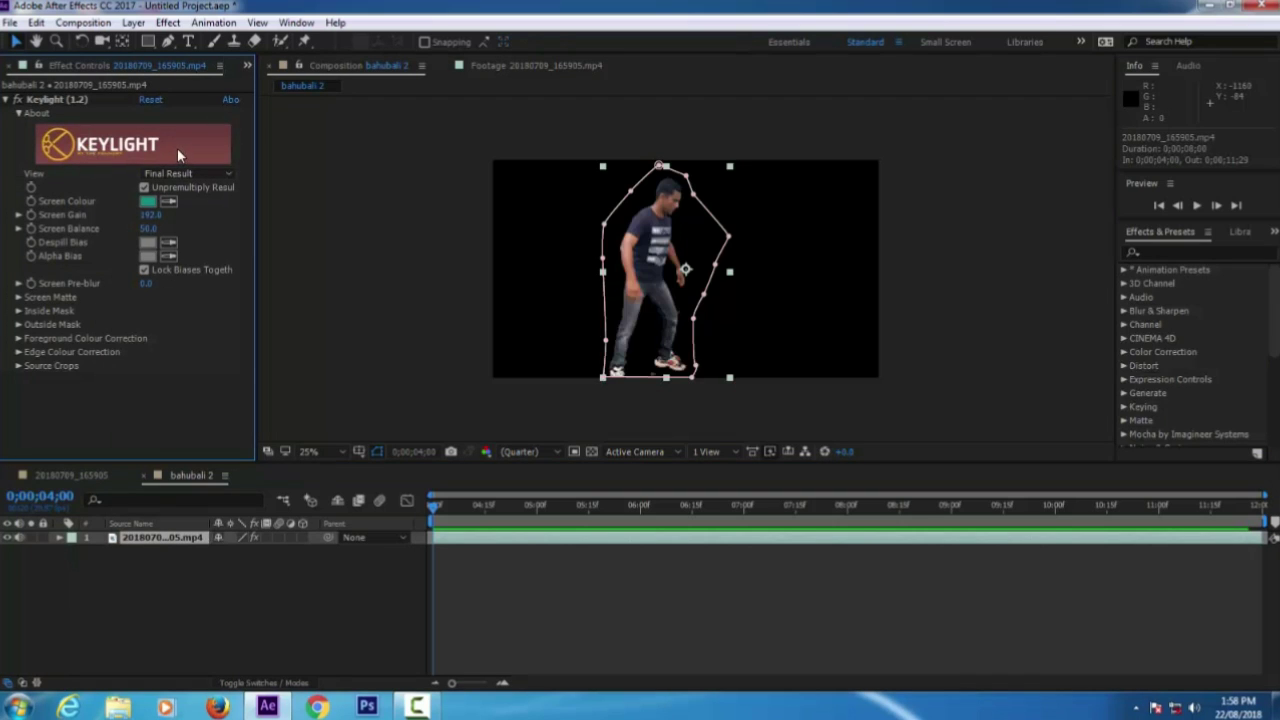
pyautogui.click(248, 66)
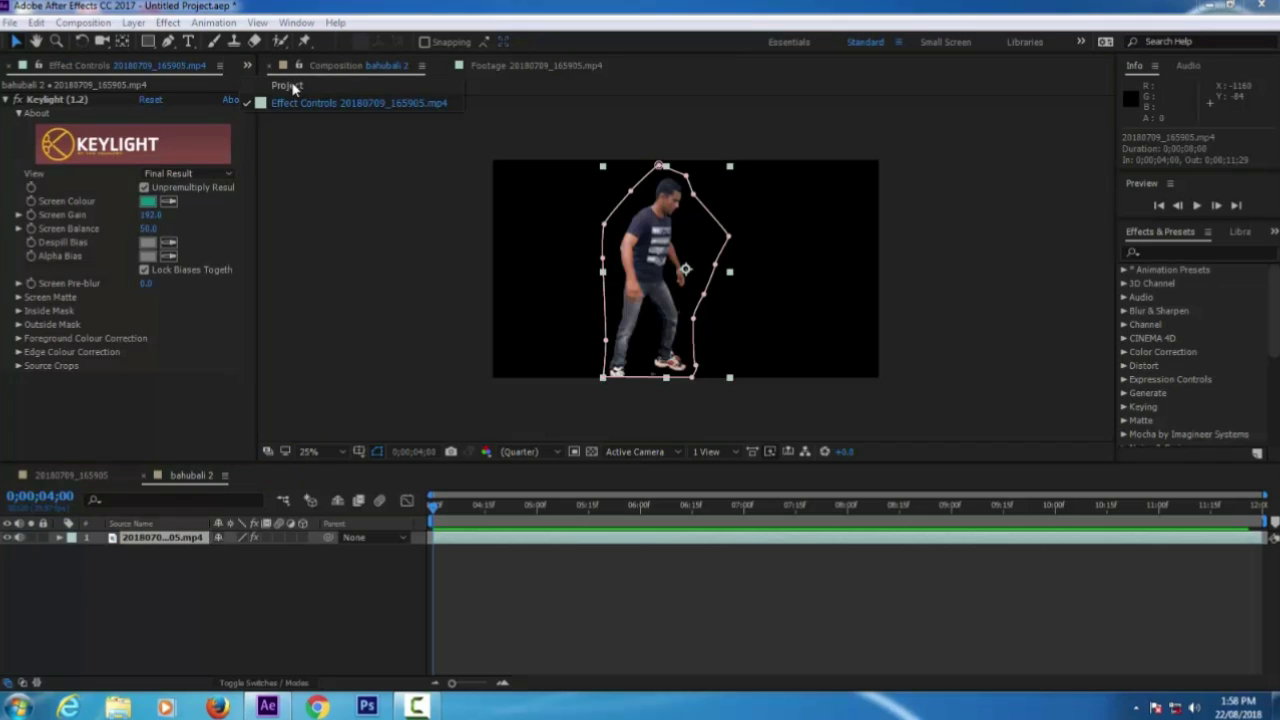
pyautogui.click(286, 86)
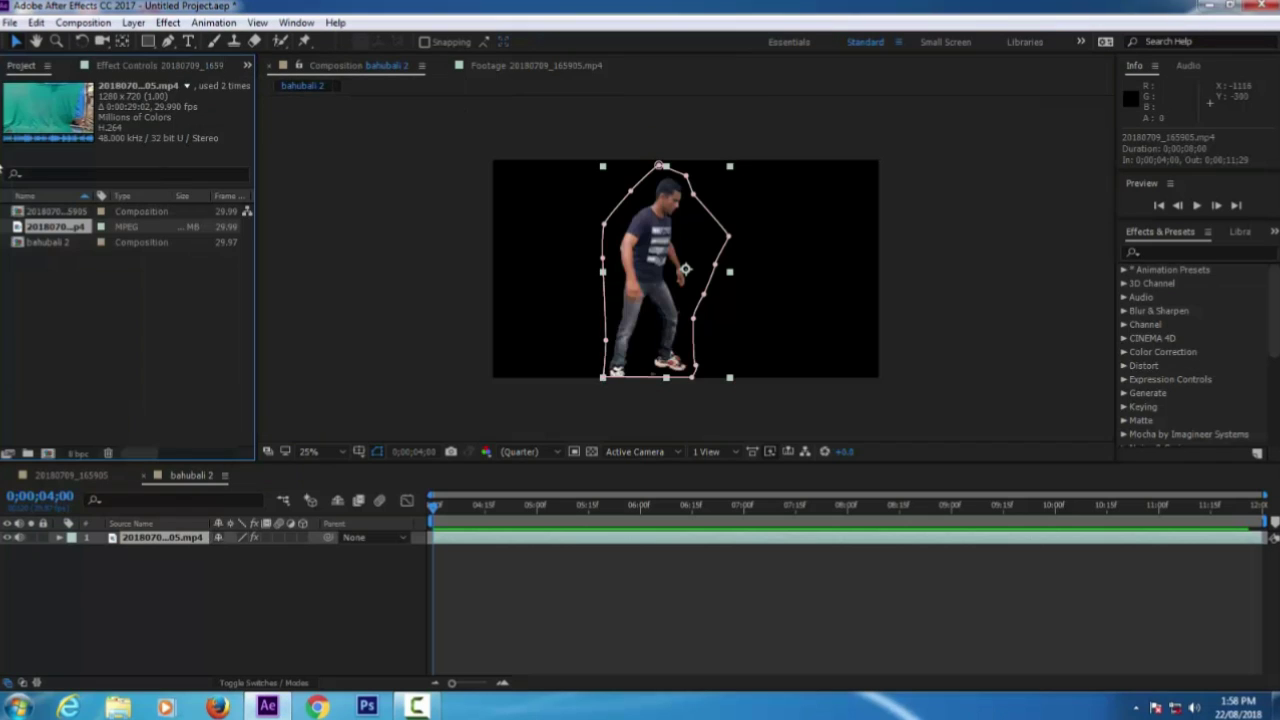
pyautogui.click(53, 280)
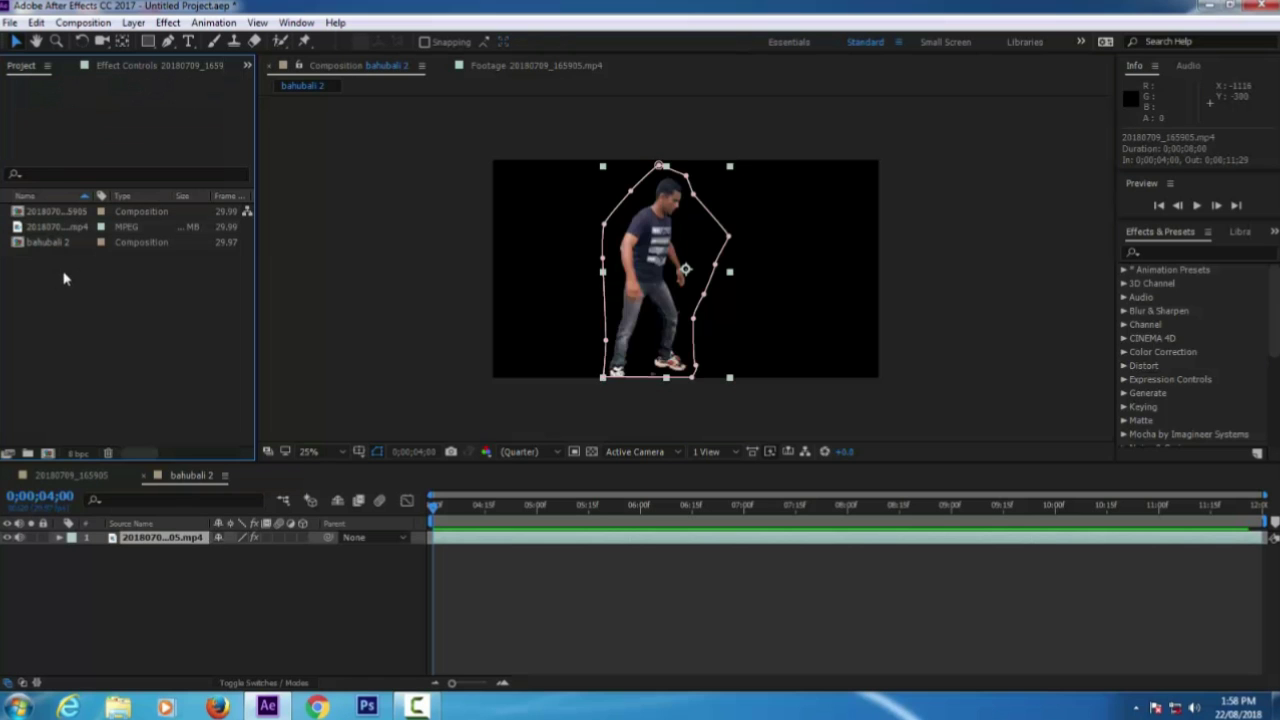
# Import the bull-scene images from file 1 as the JPEG sequence [1-7].jpg
pyautogui.doubleClick(74, 311)
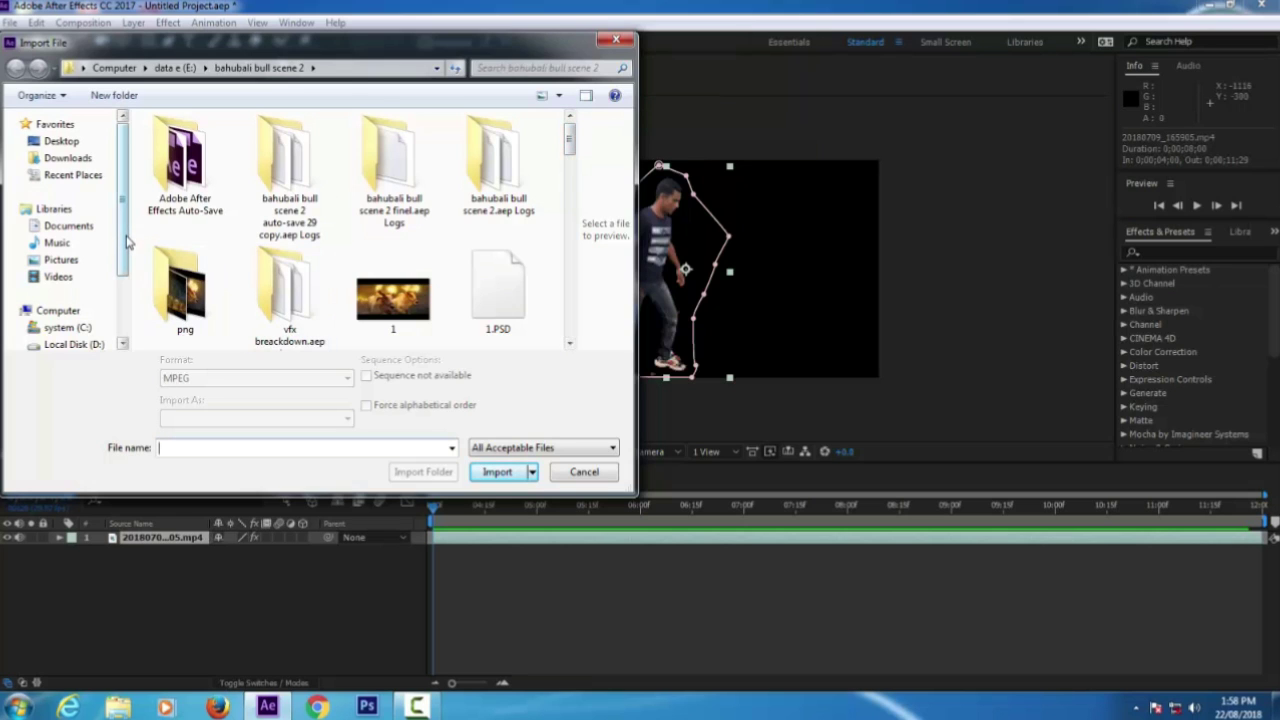
pyautogui.scroll(-5, 572, 145)
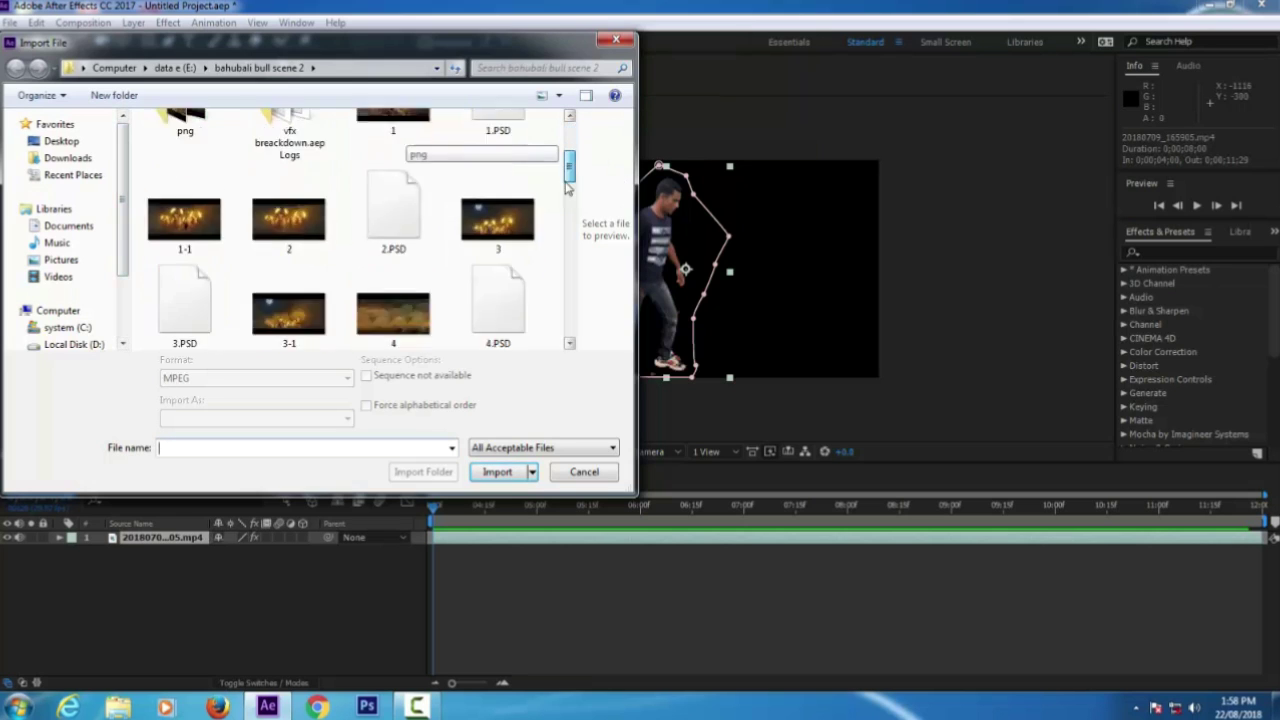
pyautogui.scroll(5, 575, 145)
pyautogui.moveTo(575, 145)
pyautogui.mouseDown()
pyautogui.moveTo(577, 162)
pyautogui.moveTo(576, 148)
pyautogui.mouseUp()
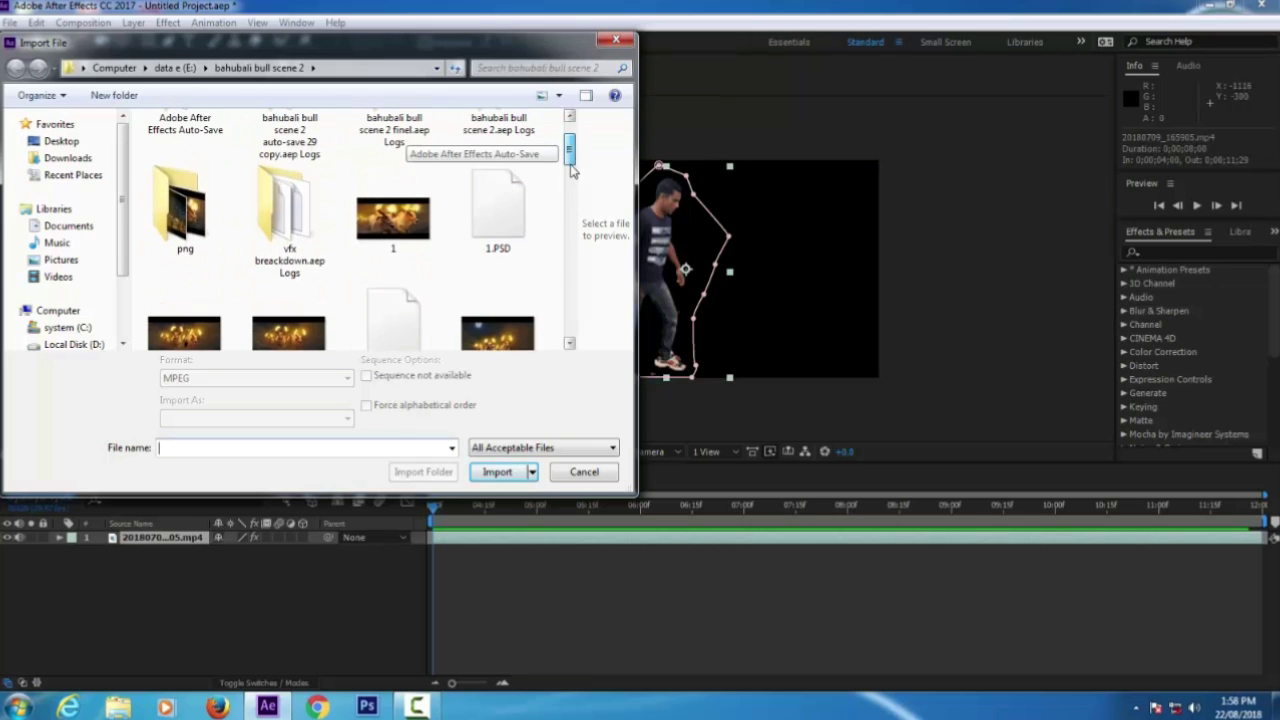
pyautogui.click(390, 213)
pyautogui.moveTo(390, 213); pyautogui.dragTo(610, 228)
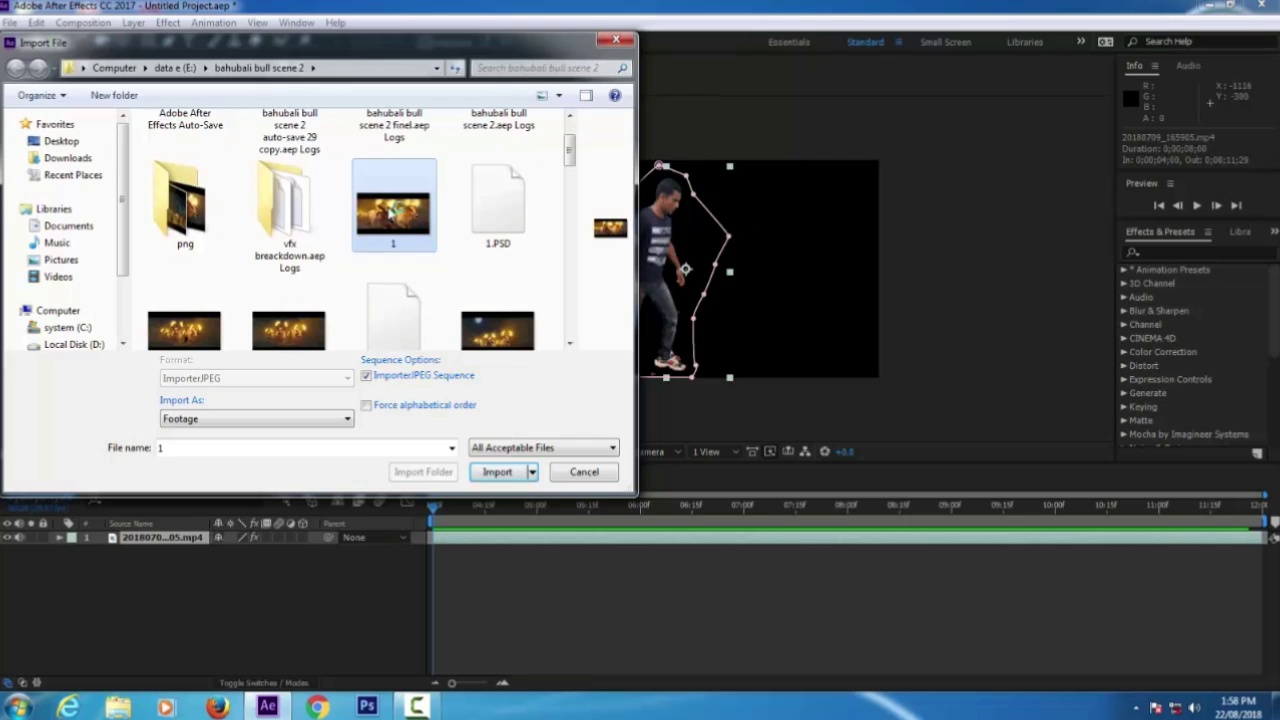
pyautogui.doubleClick(395, 207)
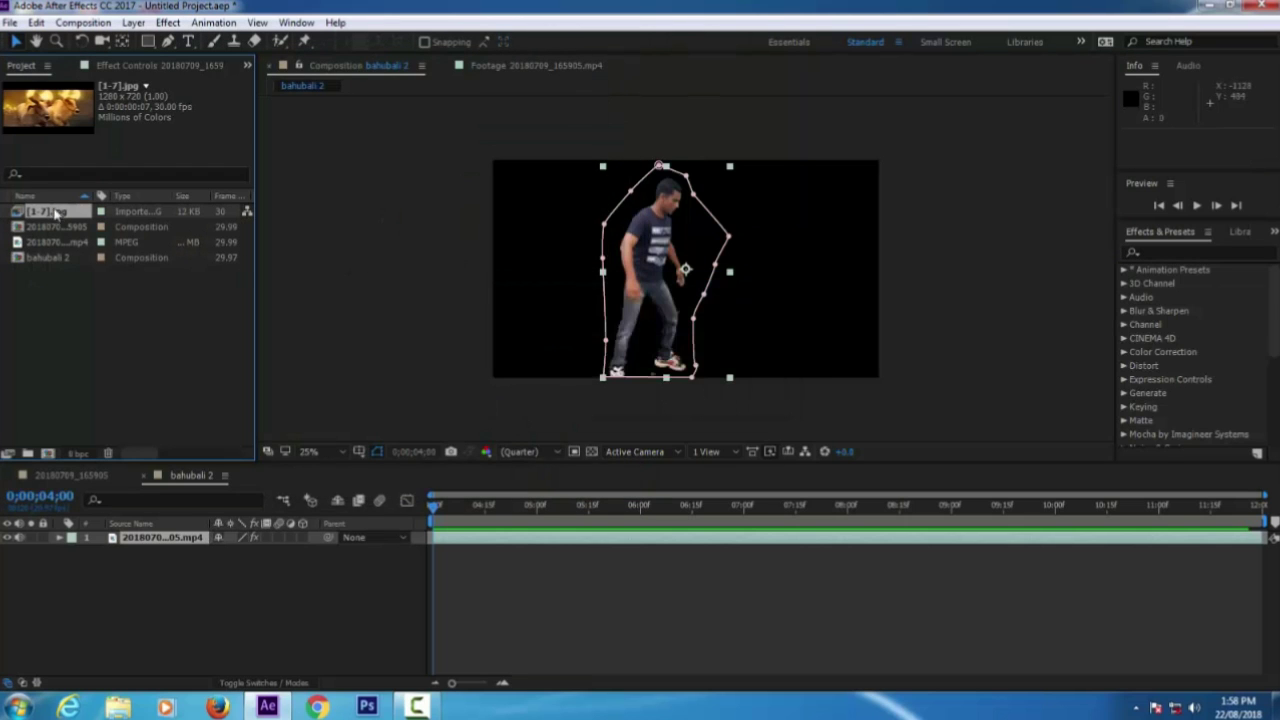
# Place [1-7].jpg beneath the man as layer 2 and scale it to 162%
pyautogui.moveTo(55, 213); pyautogui.dragTo(127, 527)
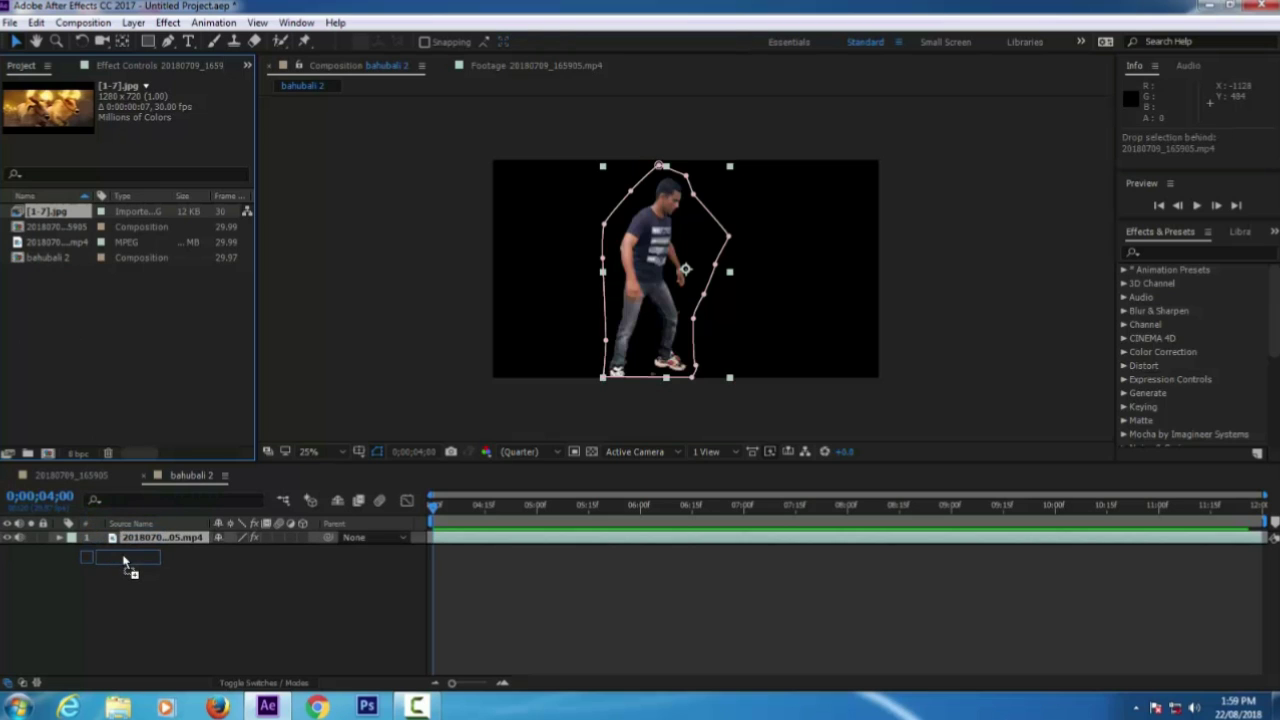
pyautogui.moveTo(127, 527); pyautogui.dragTo(125, 562)
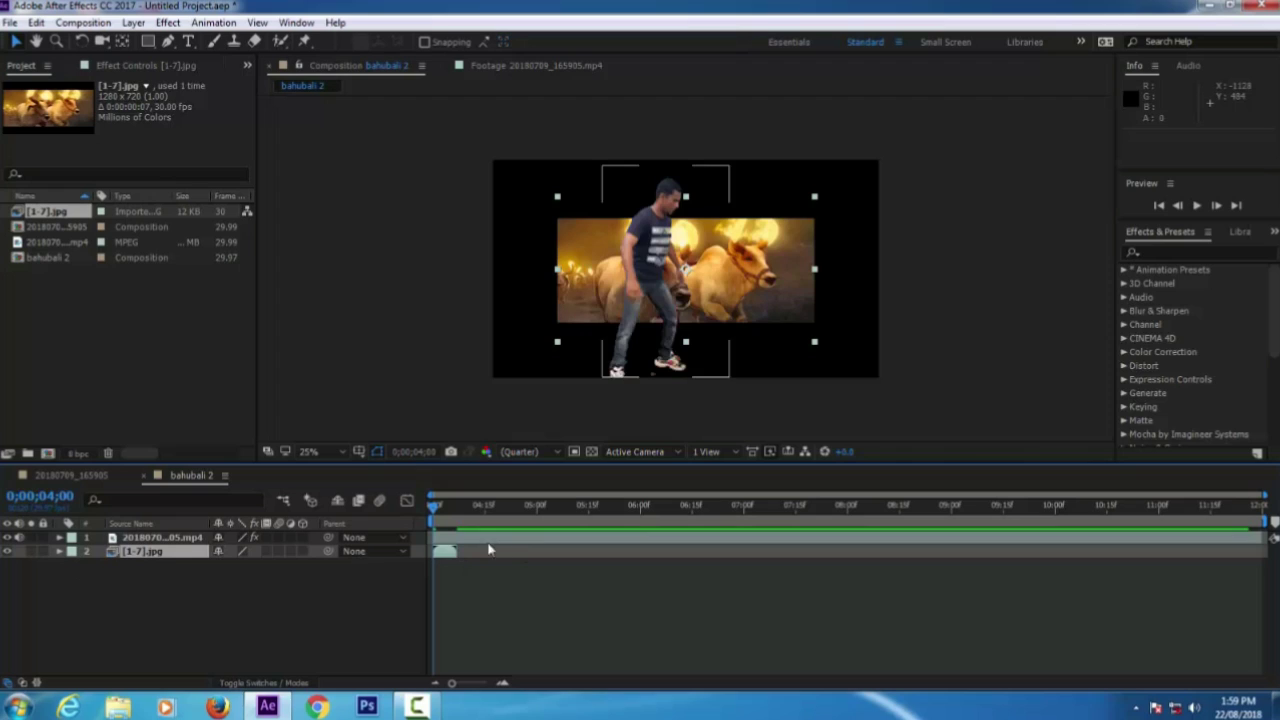
pyautogui.click(446, 557)
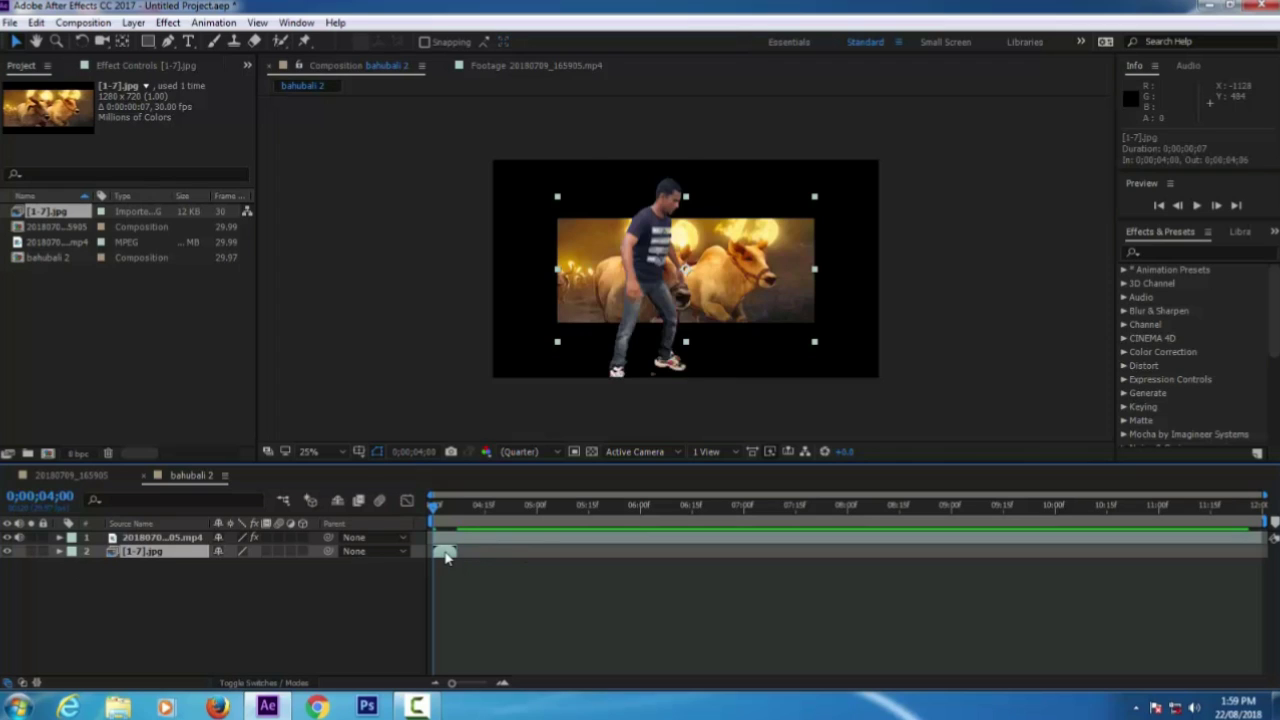
pyautogui.click(162, 556)
pyautogui.press('s')
pyautogui.moveTo(258, 571); pyautogui.dragTo(316, 564)
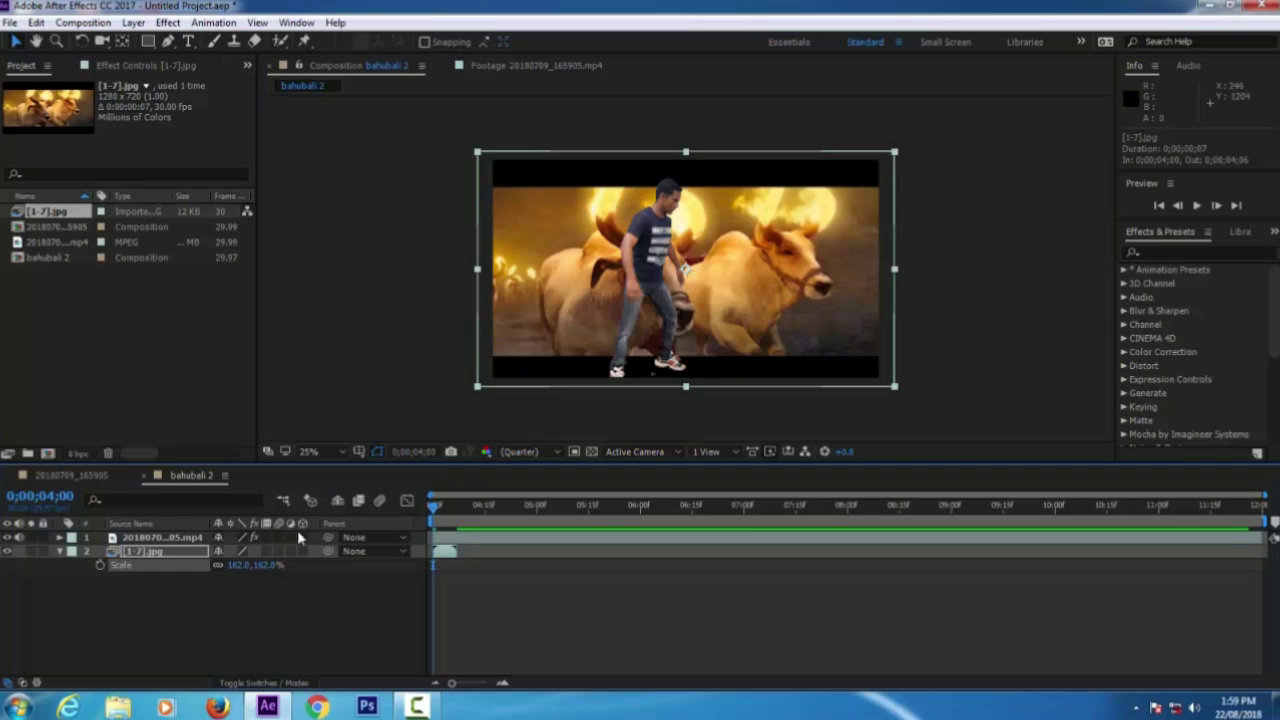
pyautogui.click(176, 537)
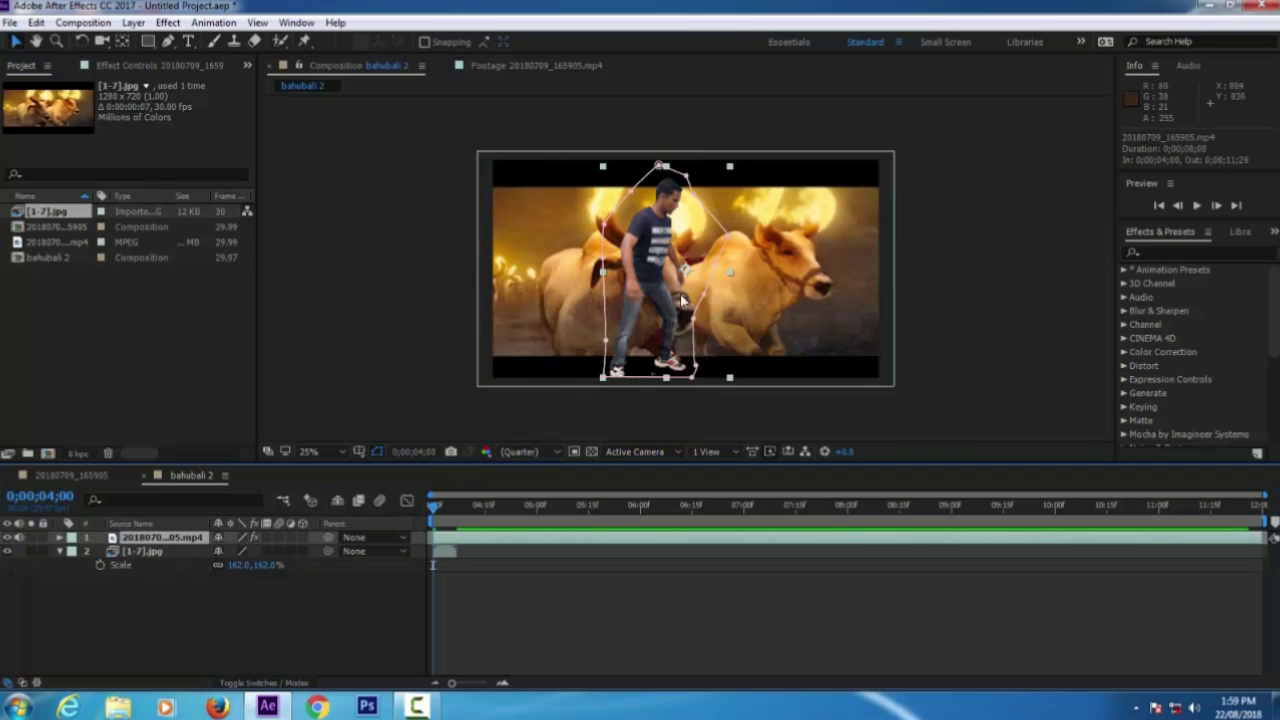
# Drag the keyed man right to about position 1240, 594 and deselect
pyautogui.moveTo(684, 267)
pyautogui.mouseDown()
pyautogui.moveTo(741, 274)
pyautogui.moveTo(760, 254)
pyautogui.mouseUp()
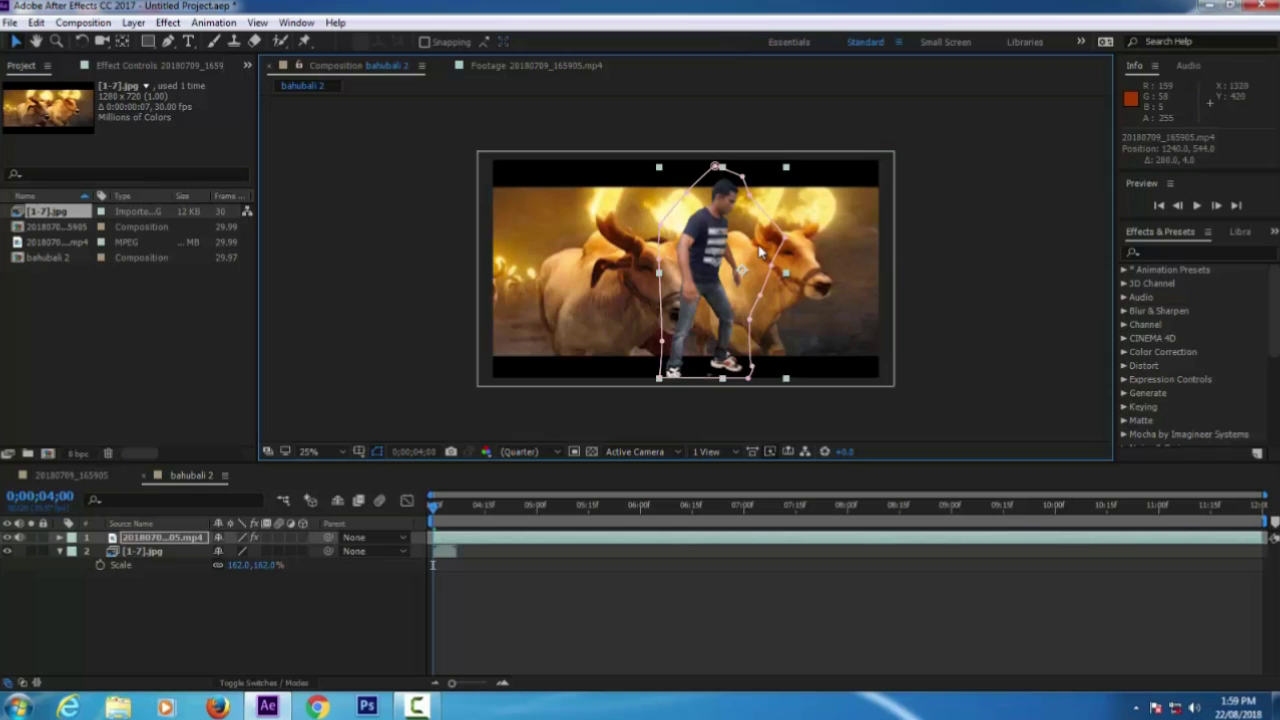
pyautogui.click(403, 378)
pyautogui.click(282, 346)
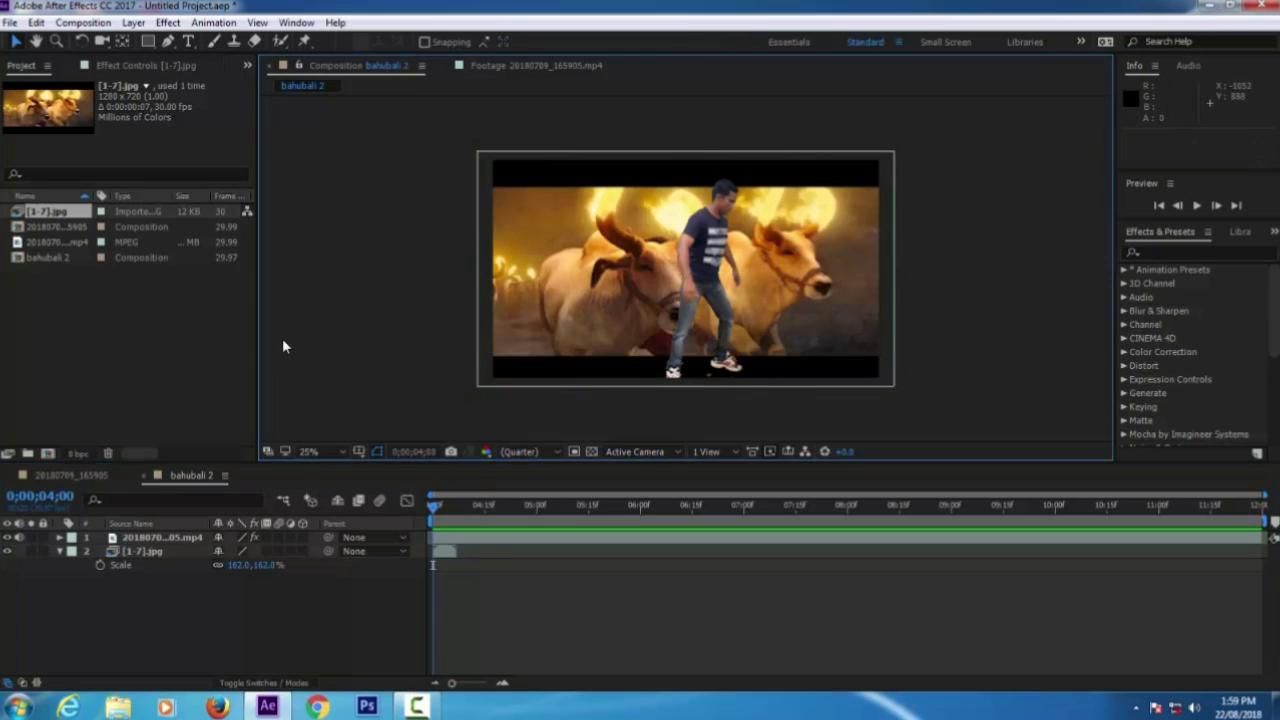